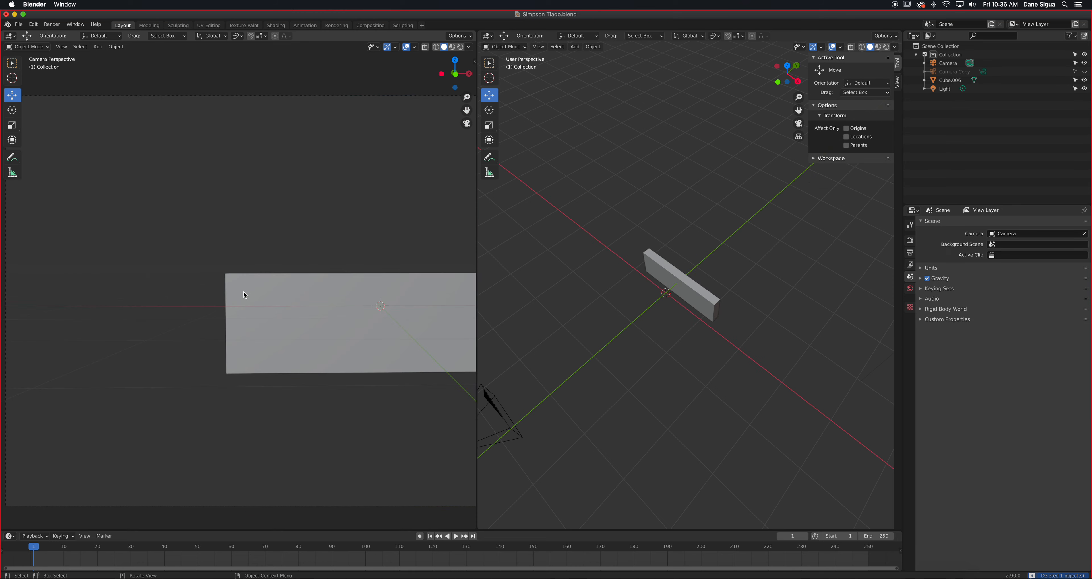
Undo the deletion of the living-room reference image and delete the box in front of it instead.
key("super+z")
left_click(671, 280)
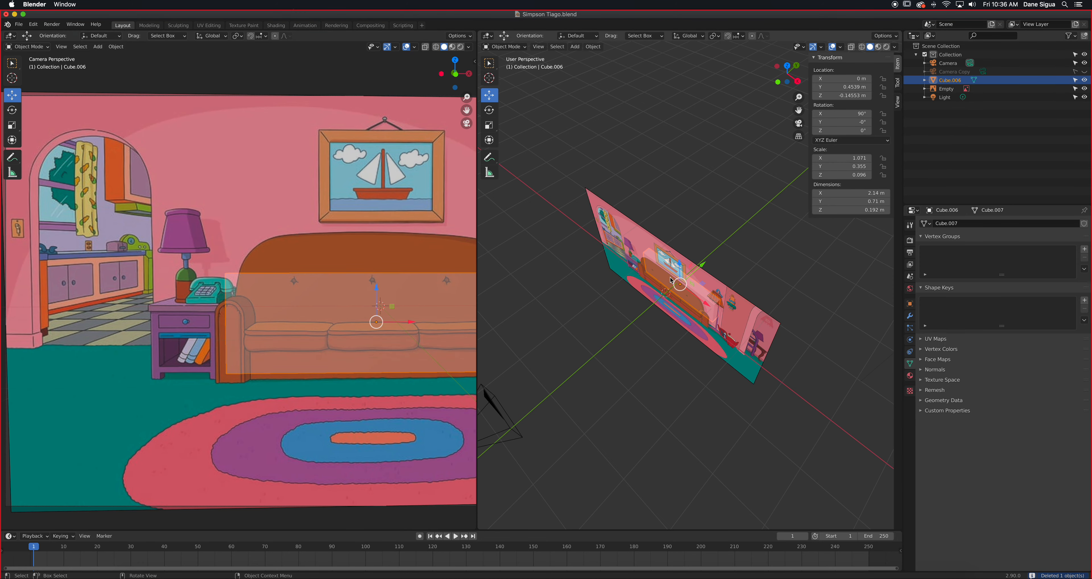
key("Delete")
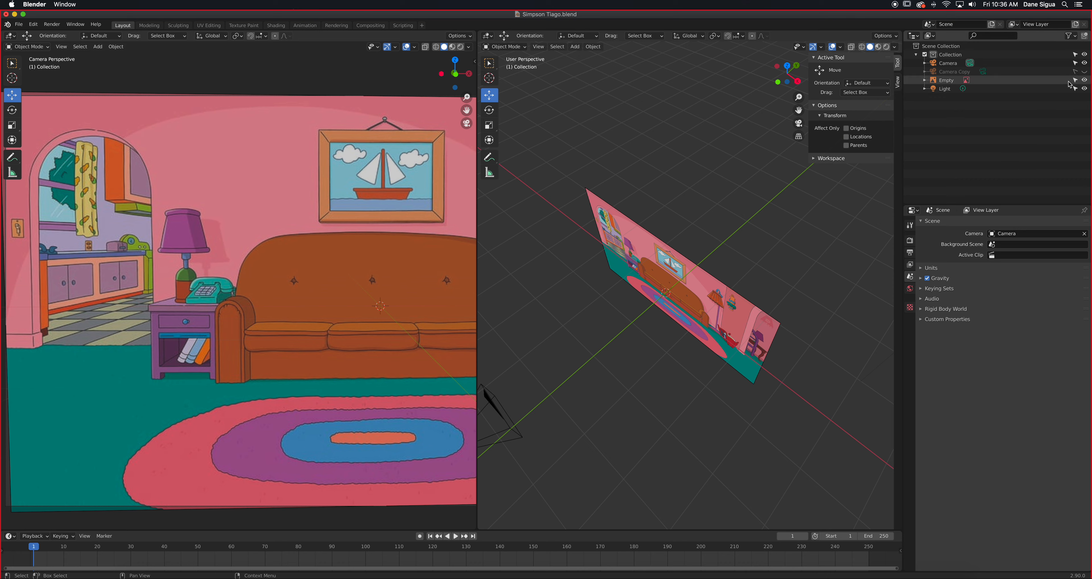
Hide the reference image and add a cylinder mesh with 32 vertices, 1 m radius and 2 m depth in the Modeling workspace.
left_click(1084, 80)
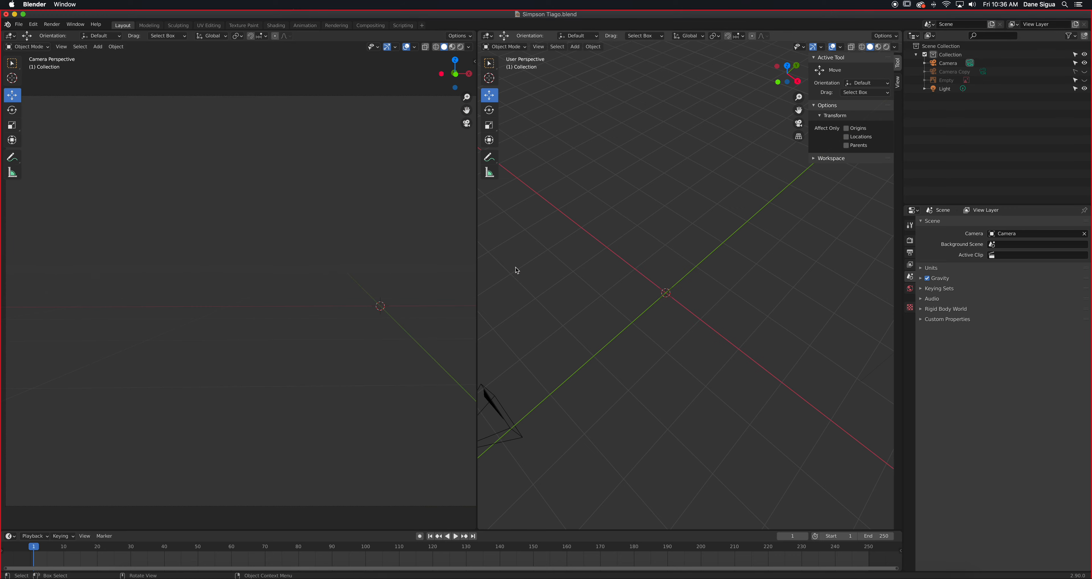
left_click(150, 25)
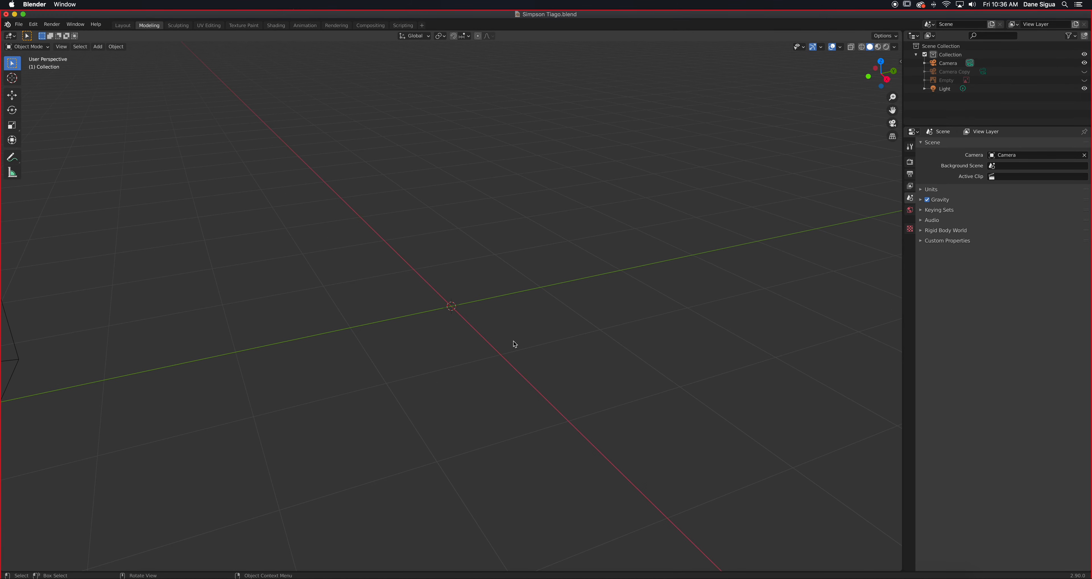
left_click(98, 46)
mouse_move(111, 56)
left_click(202, 98)
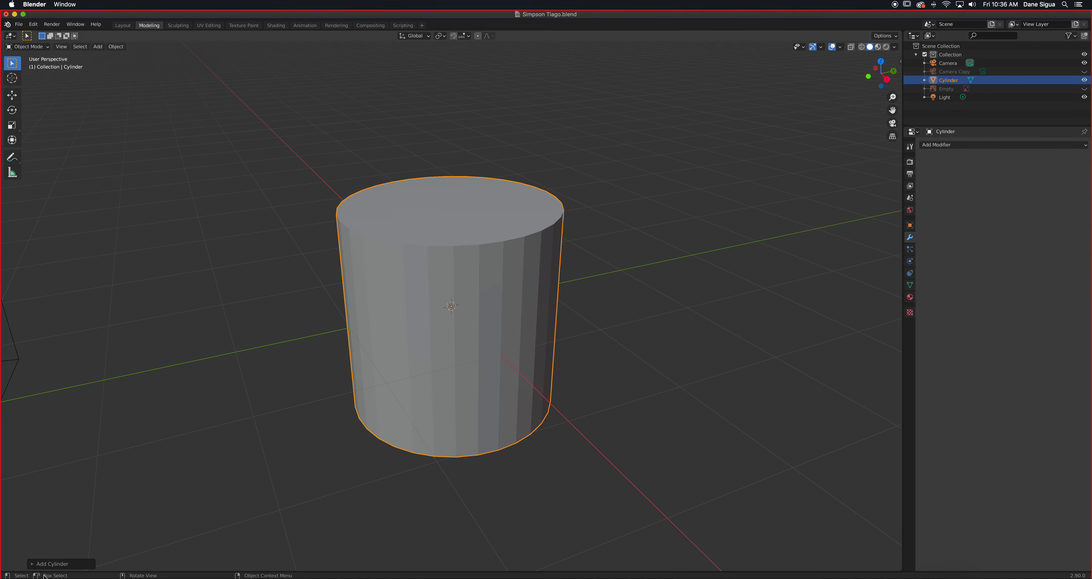
left_click(29, 564)
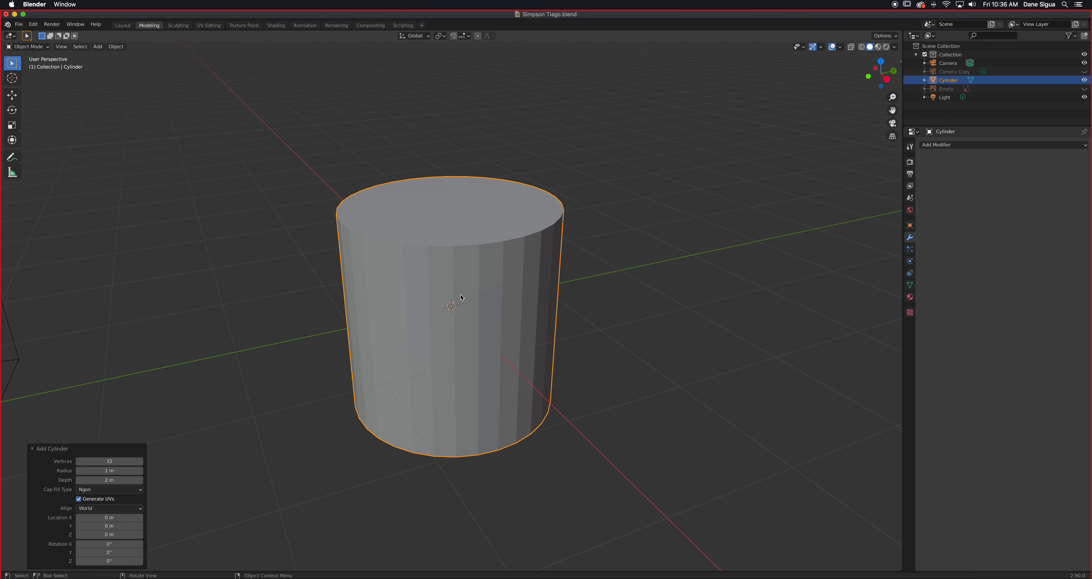
Shade the cylinder smooth and enable Auto Smooth for its normals at 30°.
right_click(509, 296)
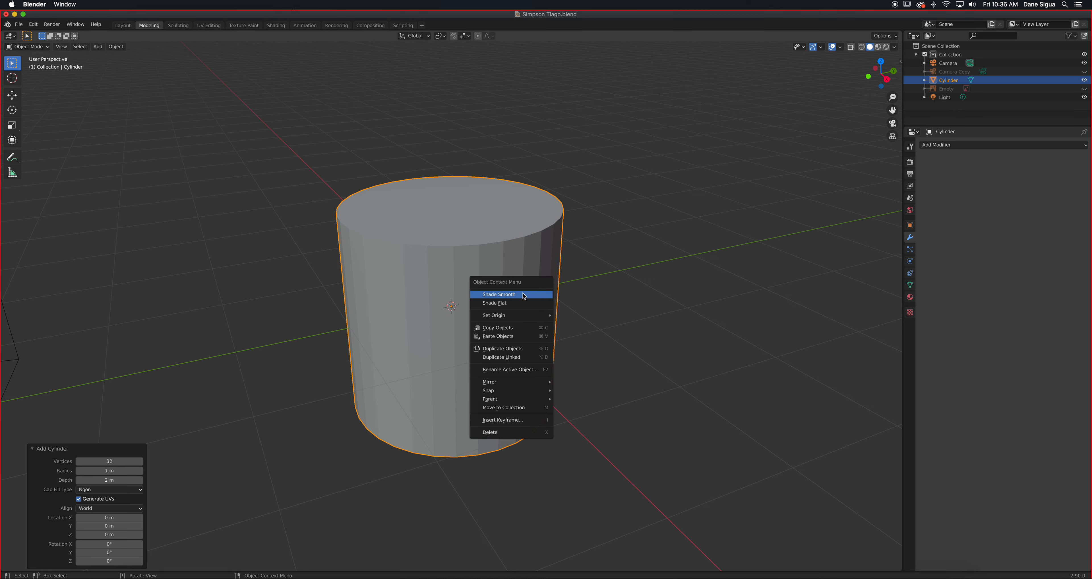
left_click(524, 295)
middle_click_drag(524, 295, 396, 281)
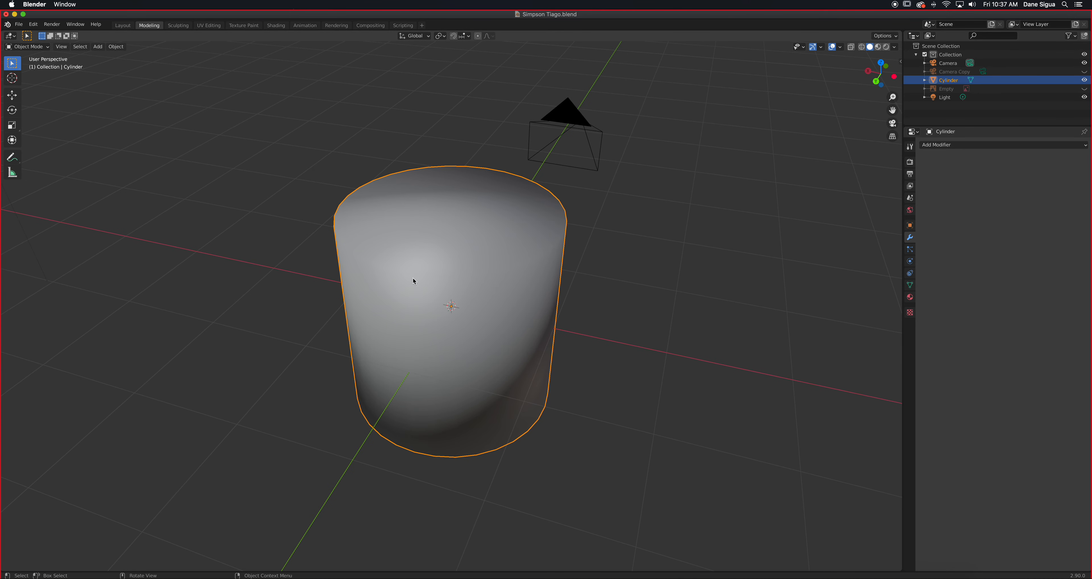
left_click(909, 285)
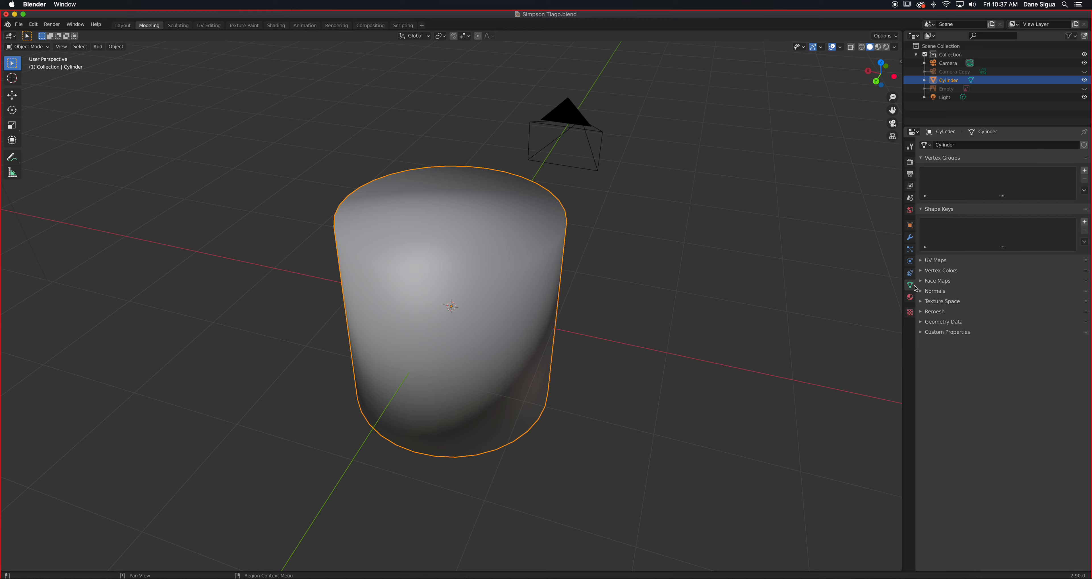
left_click(924, 290)
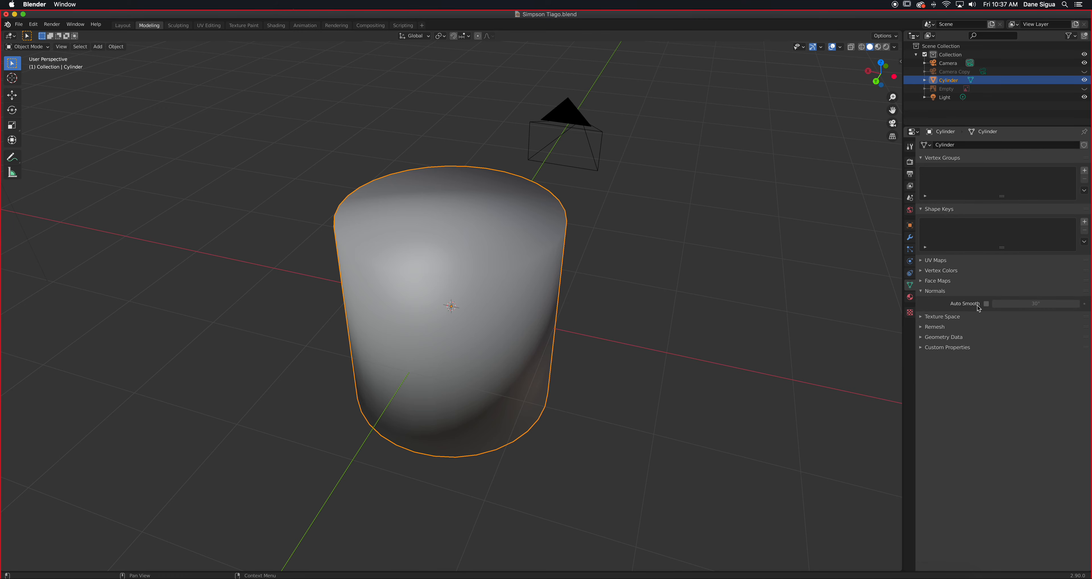
left_click(987, 304)
scroll(524, 312, "up", 5)
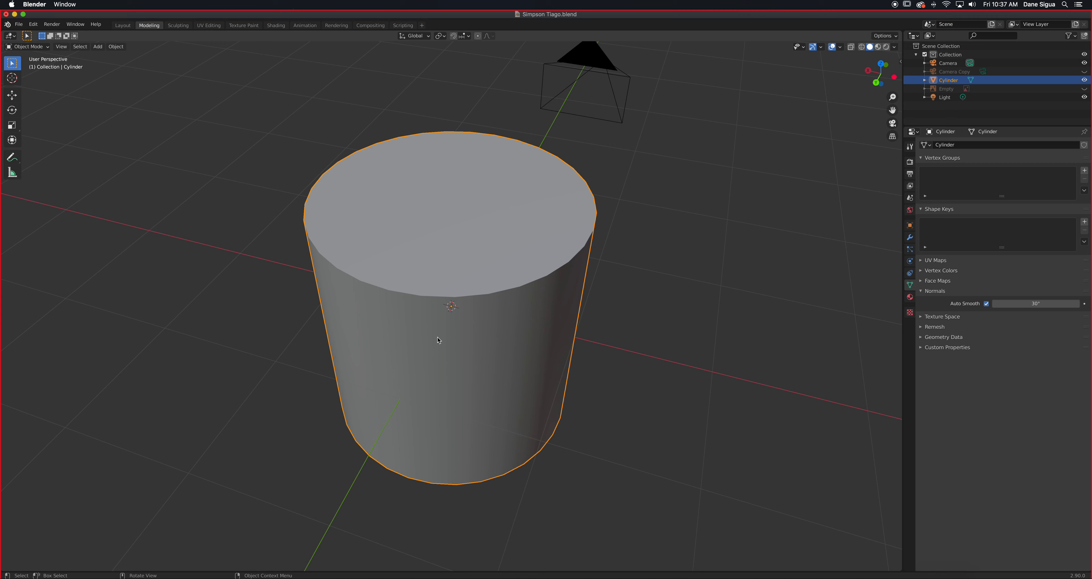
Compare flat shading on the cylinder with smooth shading, ending on smooth.
right_click(455, 312)
left_click(454, 318)
right_click(496, 353)
left_click(497, 342)
middle_click_drag(497, 342, 481, 319)
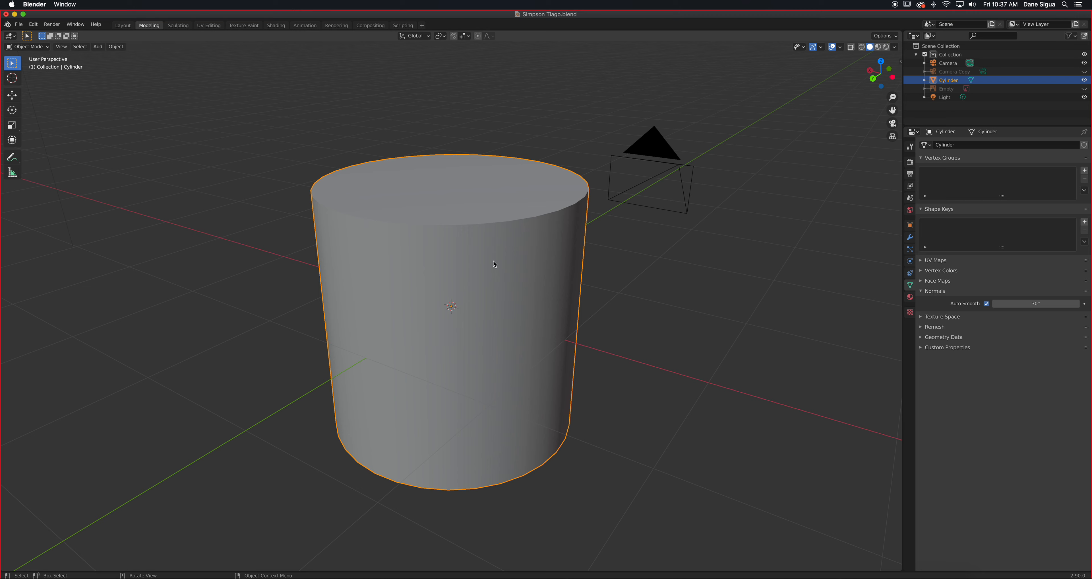
In Edit Mode, select the cylinder's top face and scale it down to about 0.75 in front view.
key("Tab")
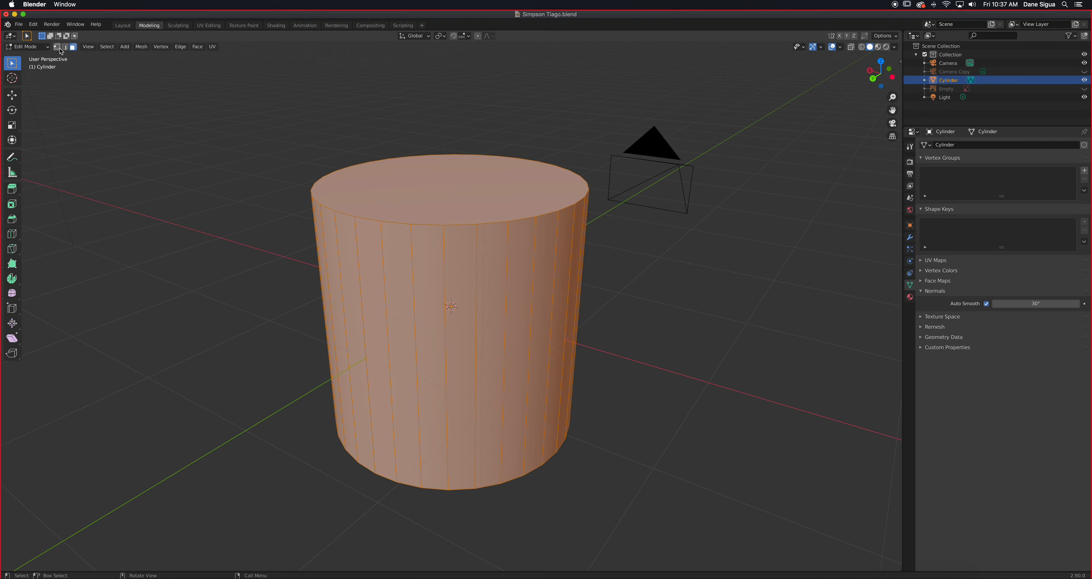
left_click(451, 195)
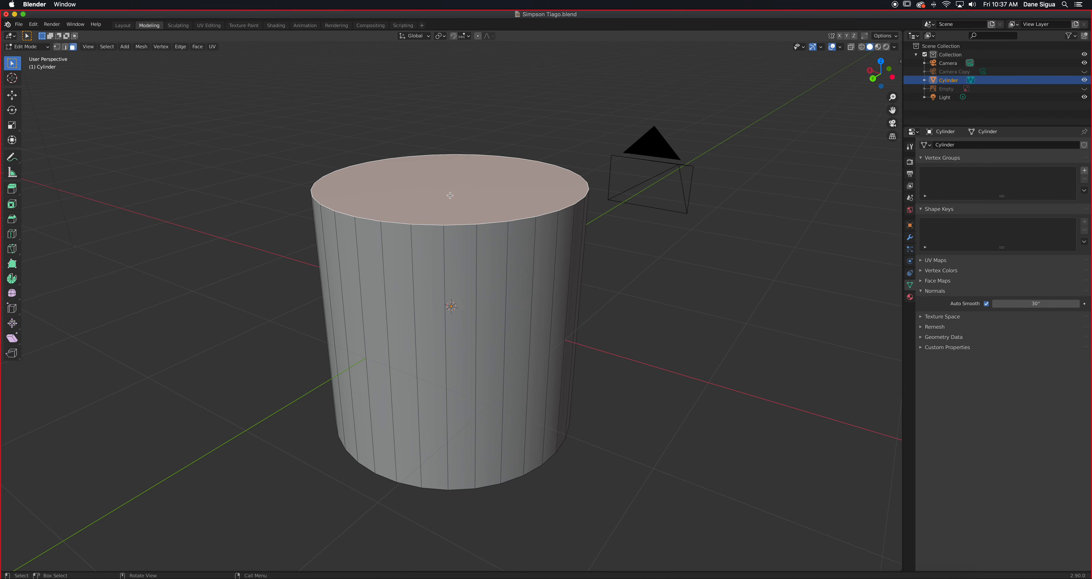
key("KP_1")
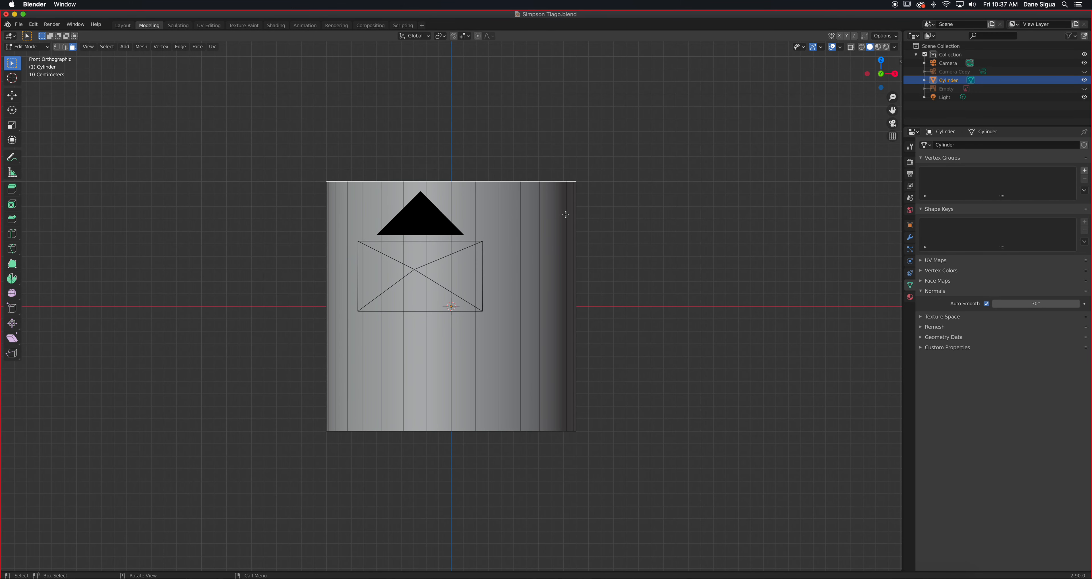
key("s")
left_click(553, 212)
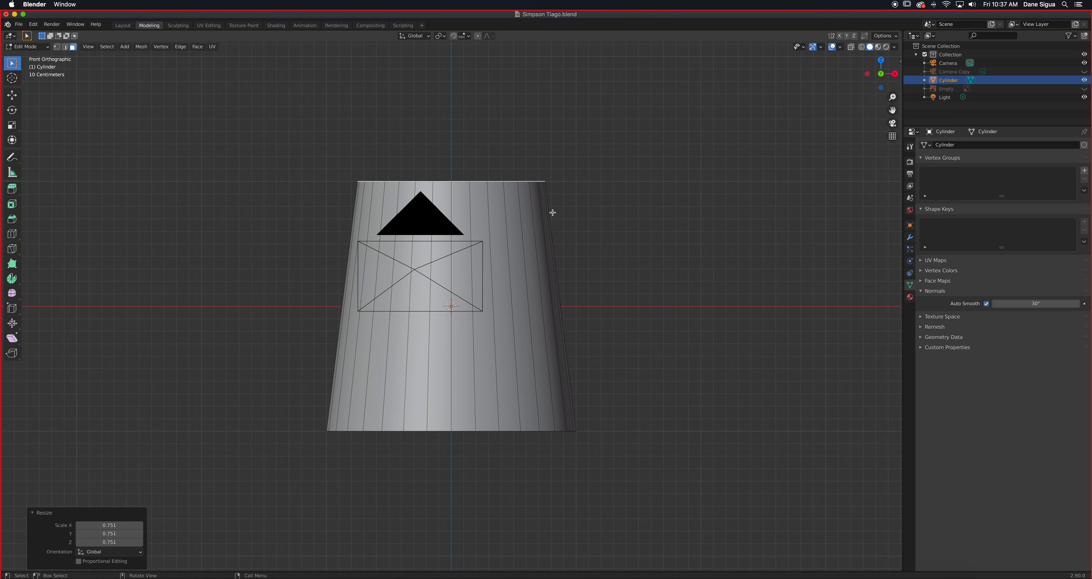
Move the top face straight down along Z by about 0.59 m to shorten the tapered cylinder.
left_click(16, 97)
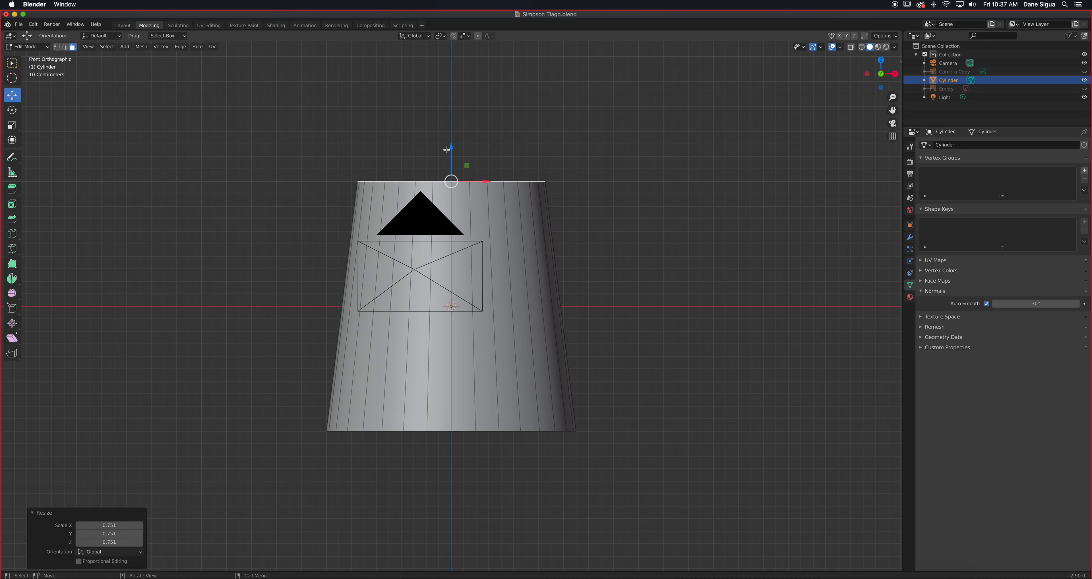
left_click_drag(451, 146, 453, 221)
scroll(518, 359, "up", 1)
scroll(519, 357, "down", 1)
middle_click_drag(560, 294, 477, 305)
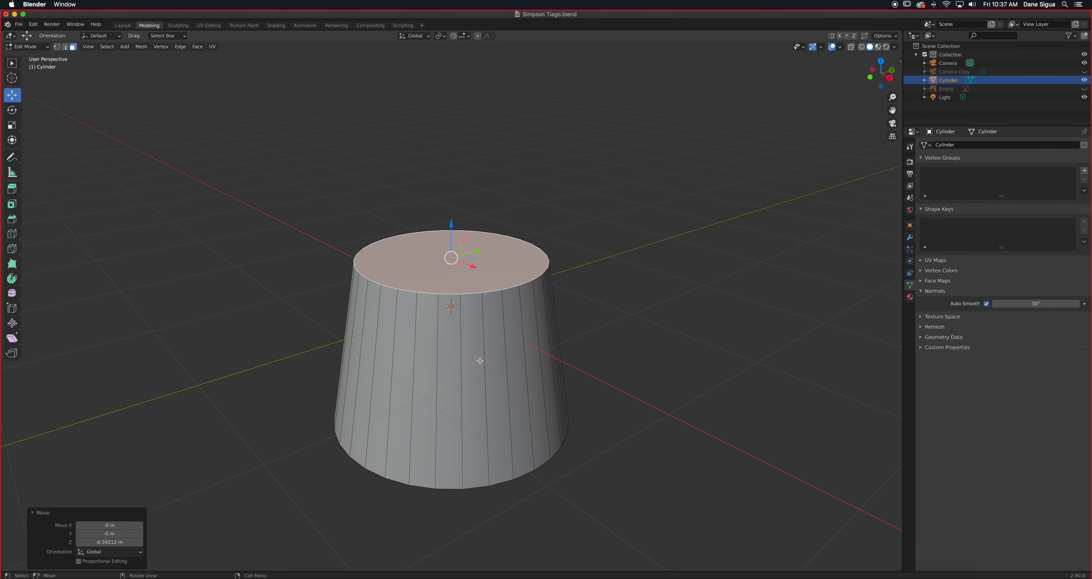
scroll(496, 308, "up", 2)
middle_click_drag(495, 308, 517, 288)
middle_click_drag(503, 325, 528, 273, "shift")
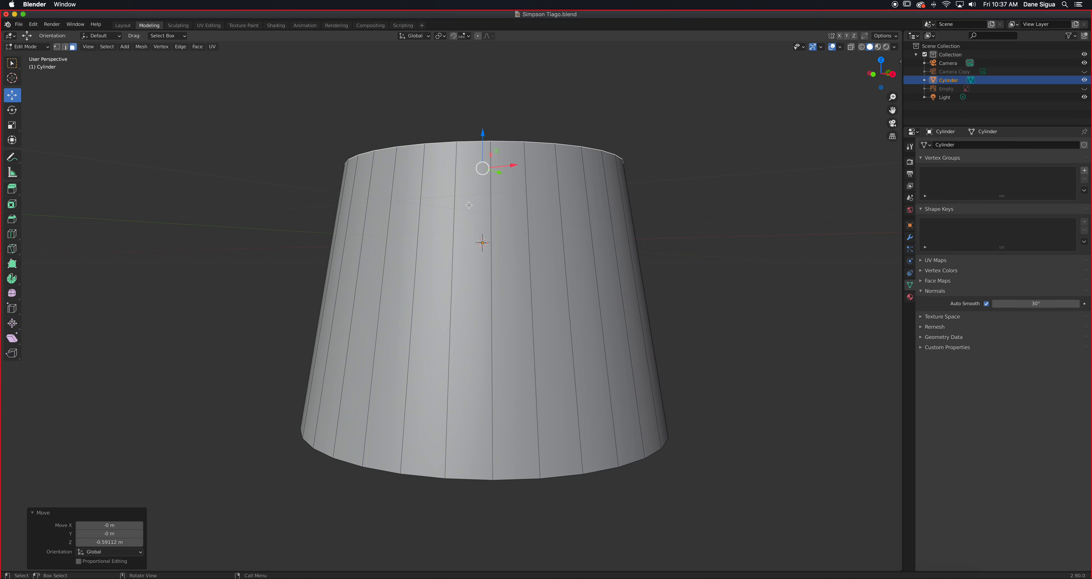
Hide the camera and add one loop cut around the tapered cylinder, slid close to its top edge at a factor of about -0.88.
key("KP_1")
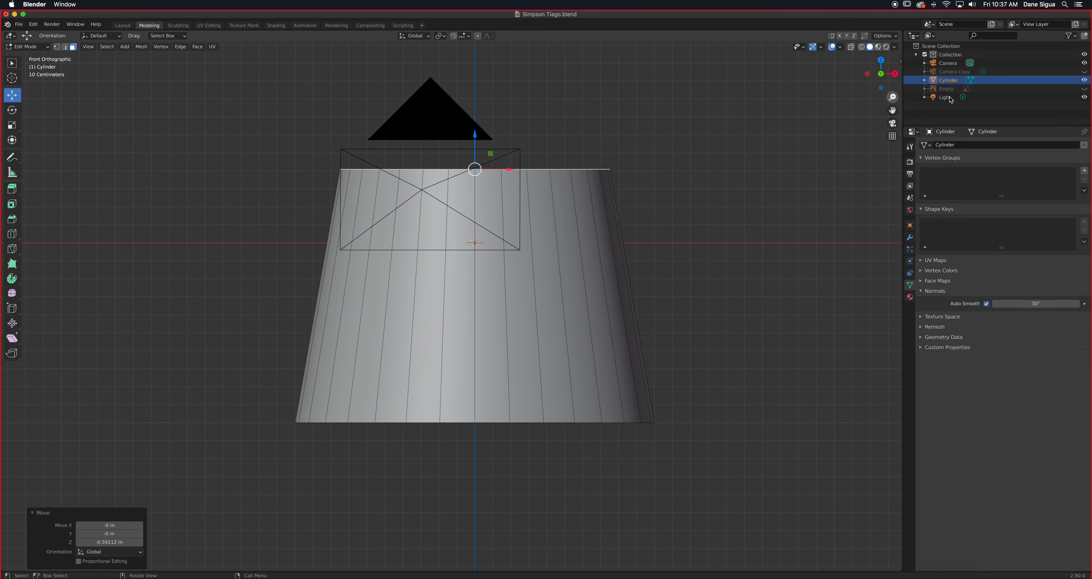
left_click(1086, 62)
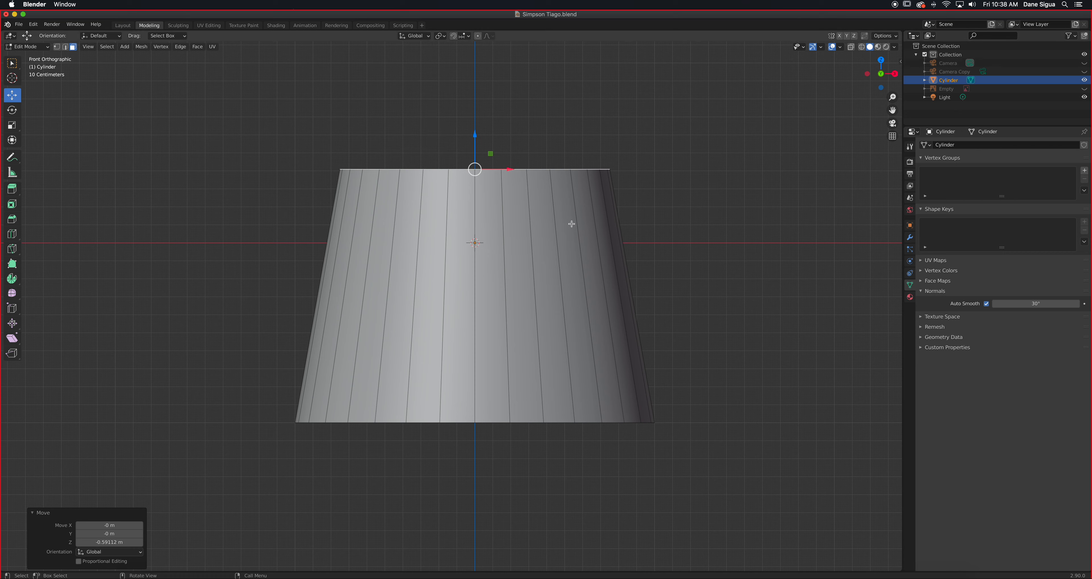
key("ctrl+r")
left_click(337, 212)
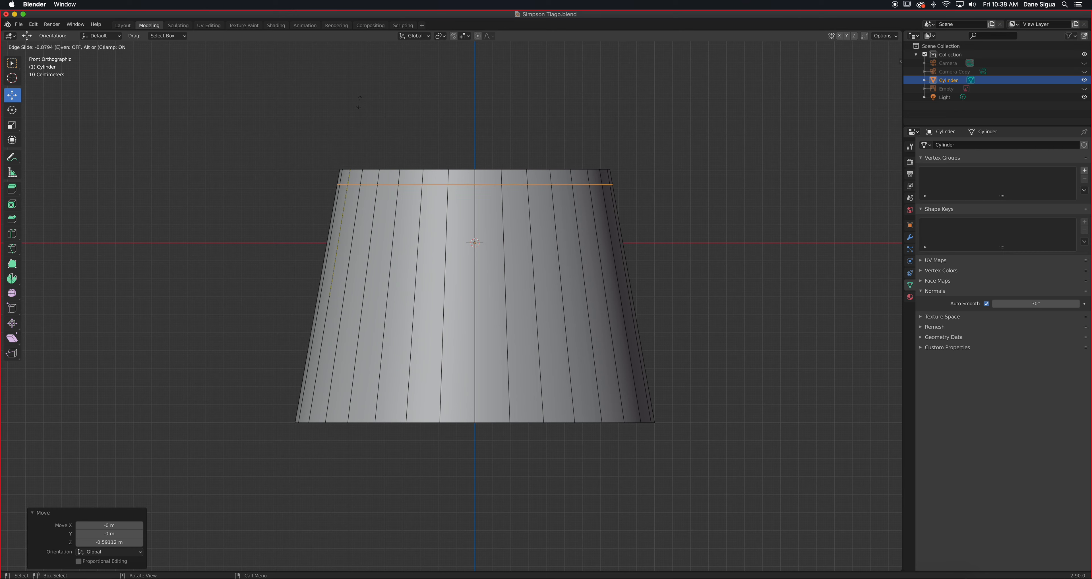
left_click(359, 102)
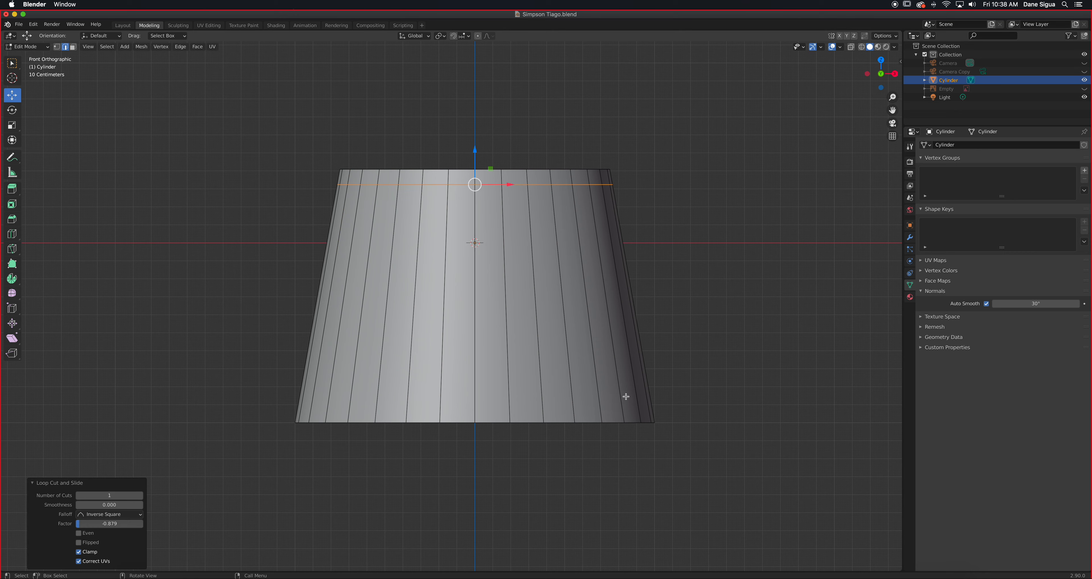
Add another loop cut around the tapered cylinder, slid close to its bottom edge at a factor of about 0.85.
key("ctrl+r")
left_click(634, 399)
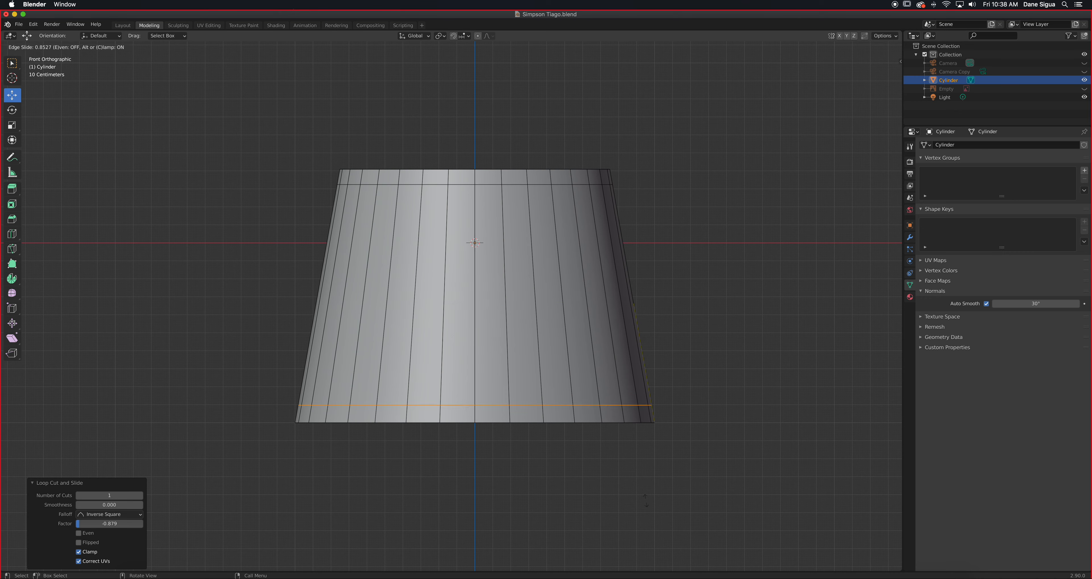
left_click(646, 499)
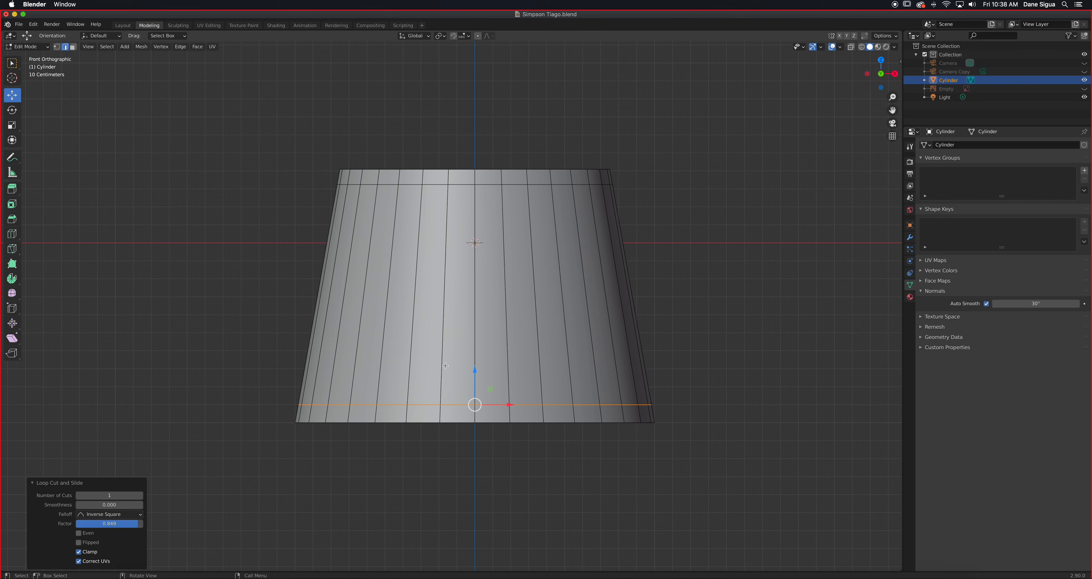
Add two unslid loop cuts inside the narrow bottom band and scale them outward to 1.03 to form a rim.
scroll(467, 378, "up", 3)
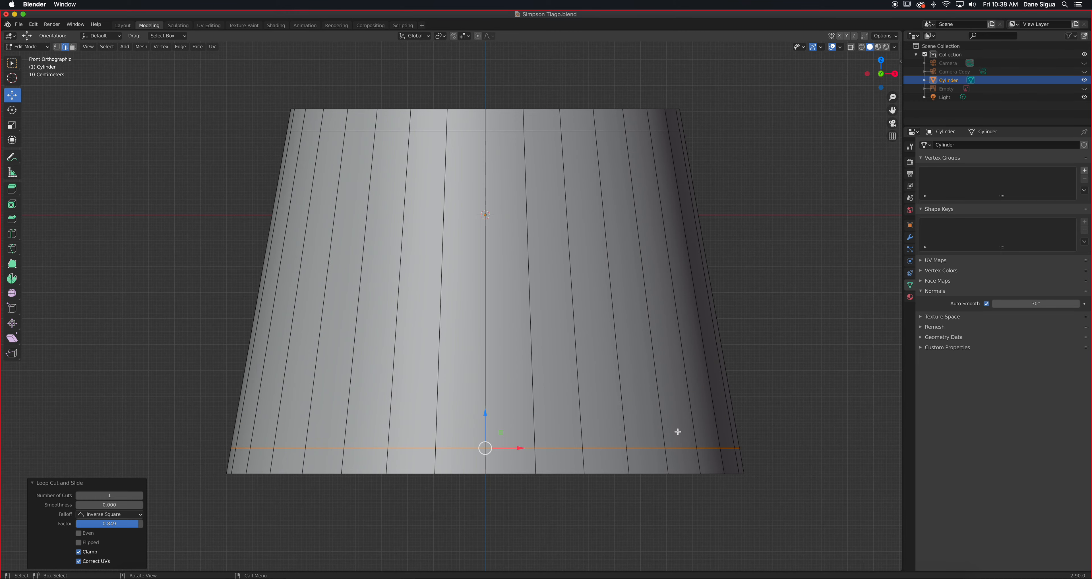
middle_click_drag(652, 367, 634, 300, "shift")
scroll(636, 300, "up", 2)
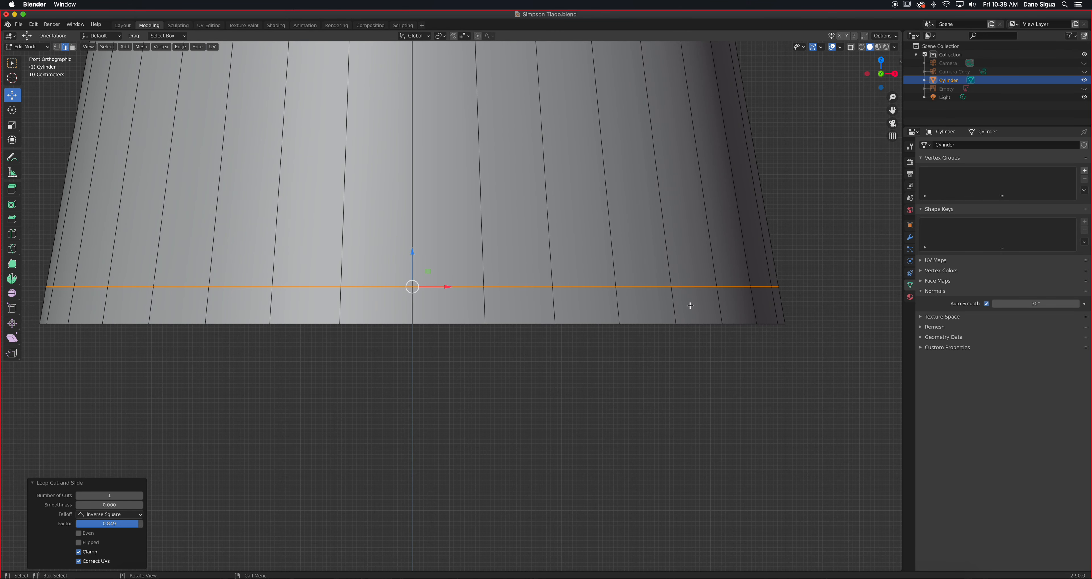
key("ctrl+r")
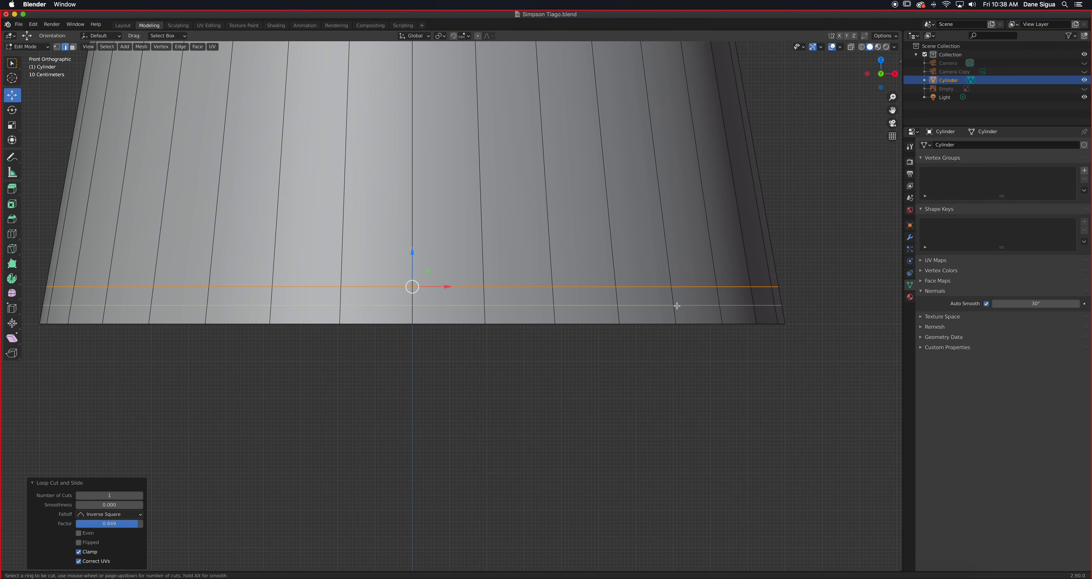
scroll(677, 306, "up", 1)
scroll(677, 305, "down", 1)
scroll(677, 305, "up", 1)
scroll(678, 305, "down", 1)
scroll(677, 305, "up", 1)
left_click(677, 305)
right_click(677, 306)
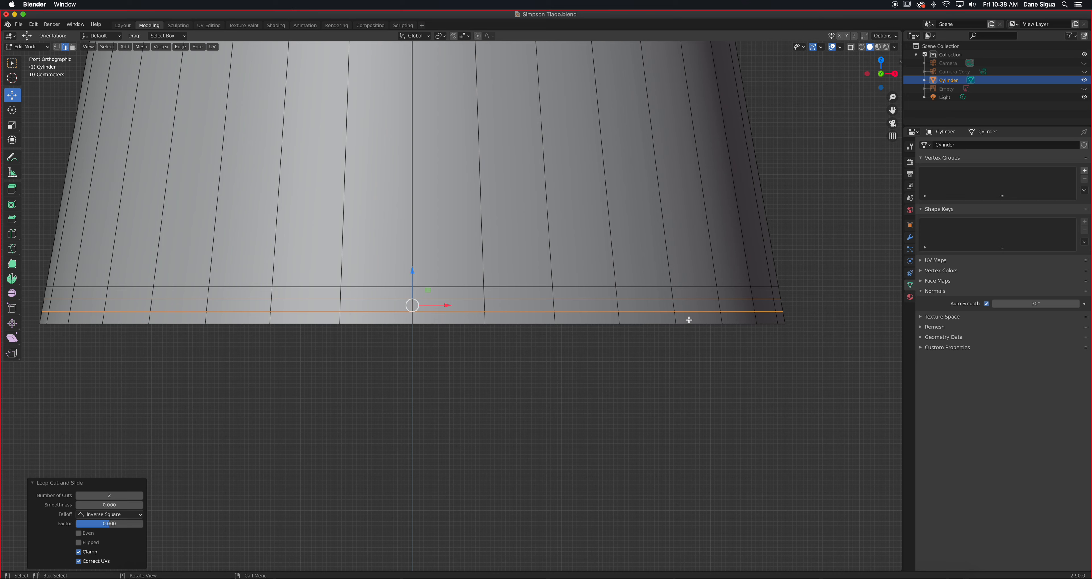
key("s")
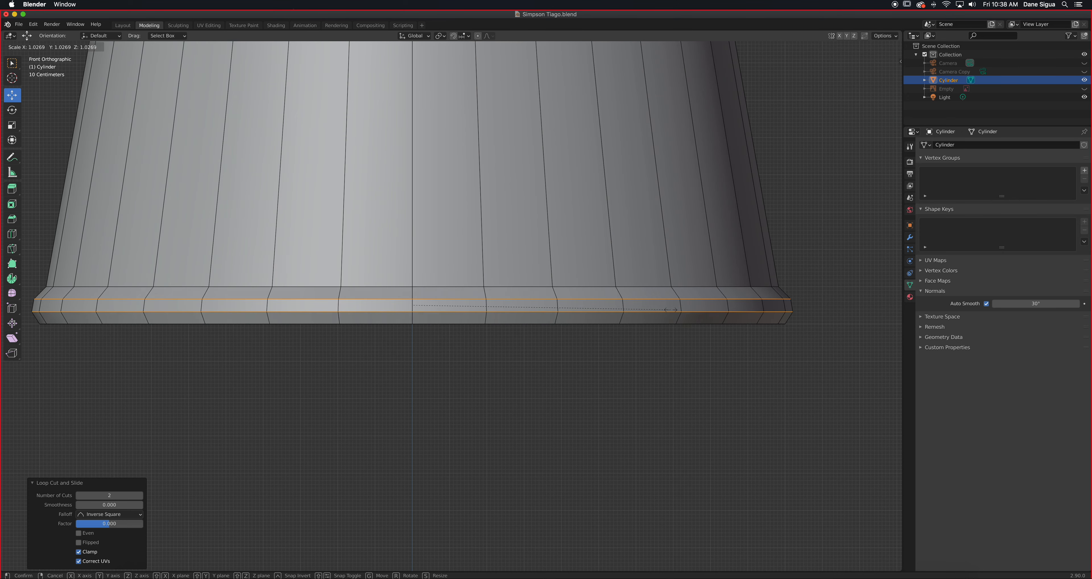
left_click(671, 309)
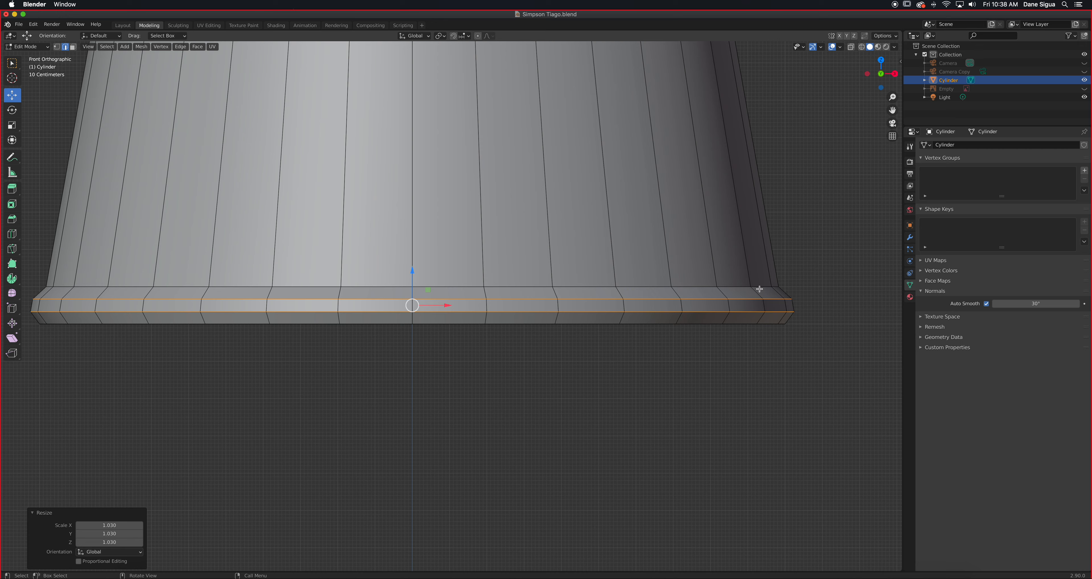
Add two unslid loop cuts inside the narrow top band and scale them outward to 1.036 to form the upper rim.
middle_click_drag(473, 212, 505, 531, "shift")
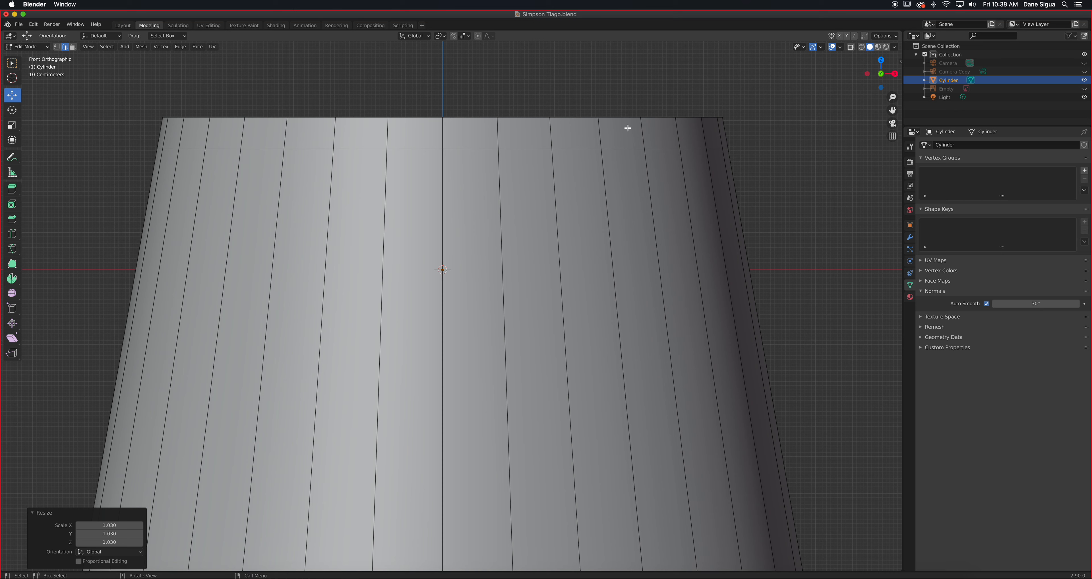
key("ctrl+r")
scroll(642, 133, "up", 1)
left_click(643, 132)
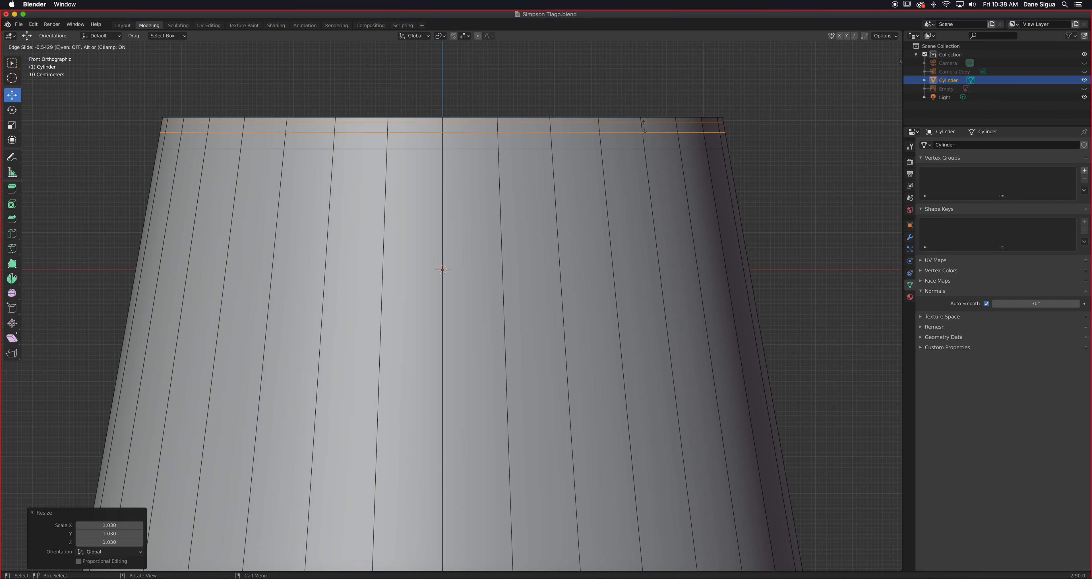
right_click(720, 123)
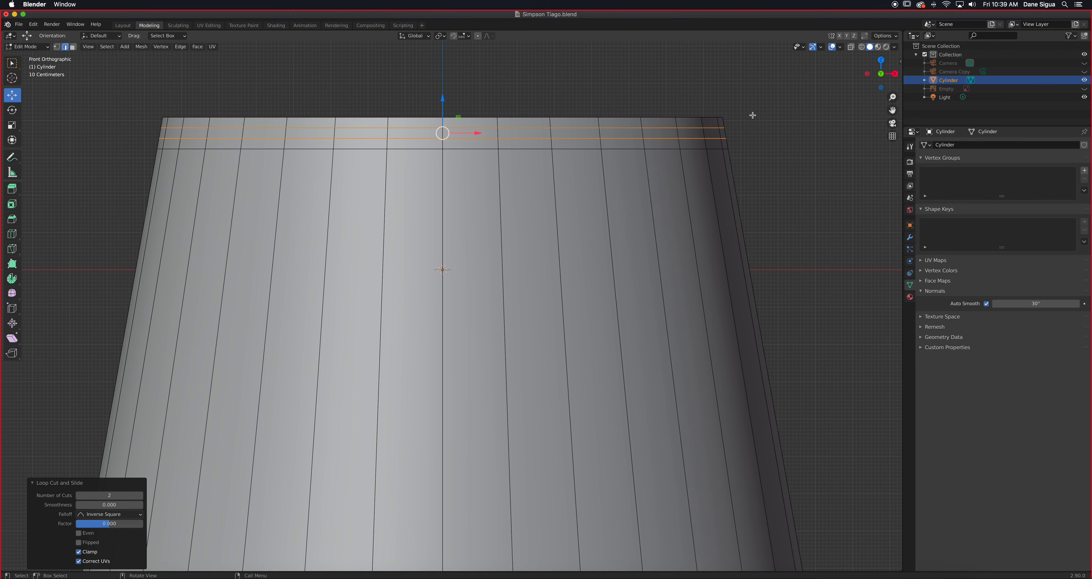
key("s")
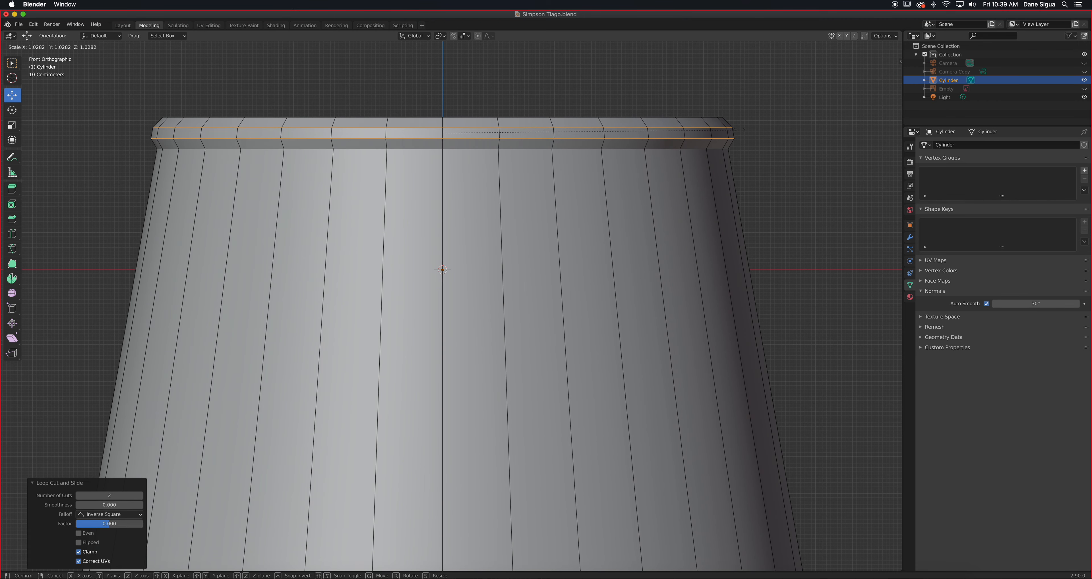
left_click(721, 173)
Delete the top and bottom cap faces in face select mode so the lampshade is open at both ends.
scroll(641, 281, "up", 3)
scroll(641, 280, "down", 6)
middle_click_drag(507, 326, 509, 240, "shift")
middle_click_drag(510, 240, 469, 148)
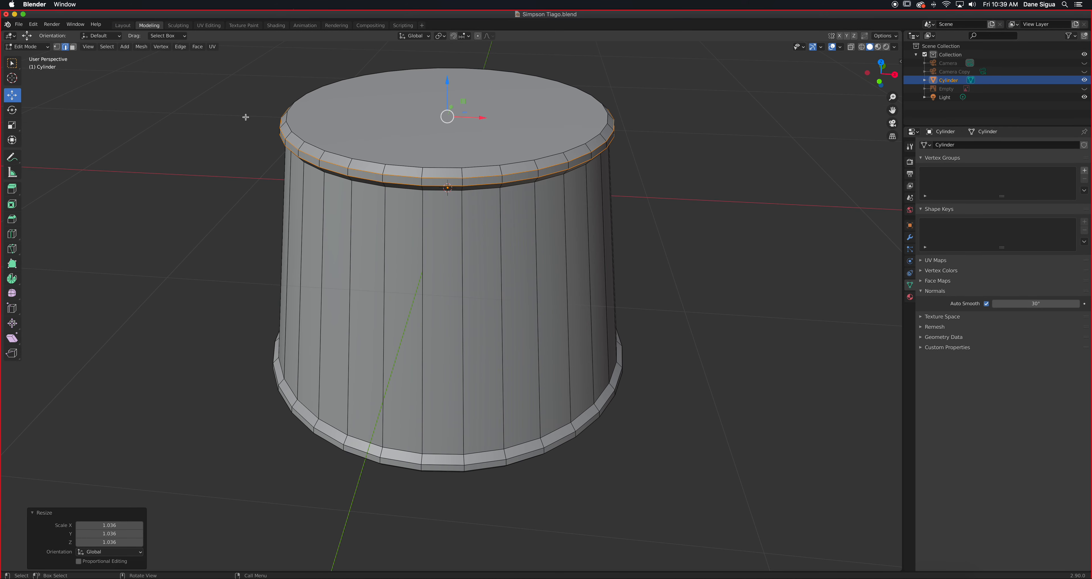
left_click(72, 48)
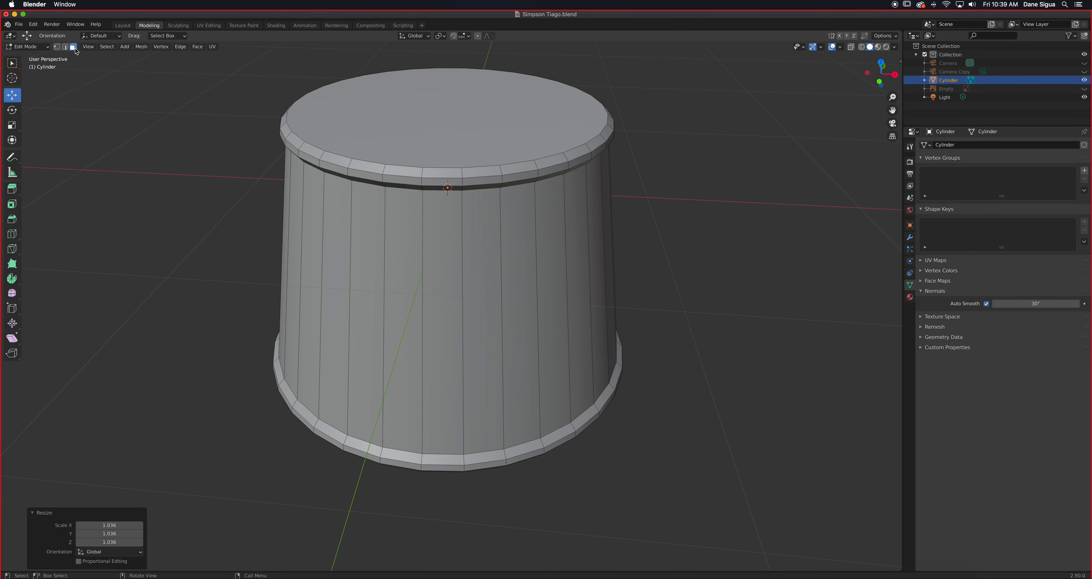
left_click(470, 135)
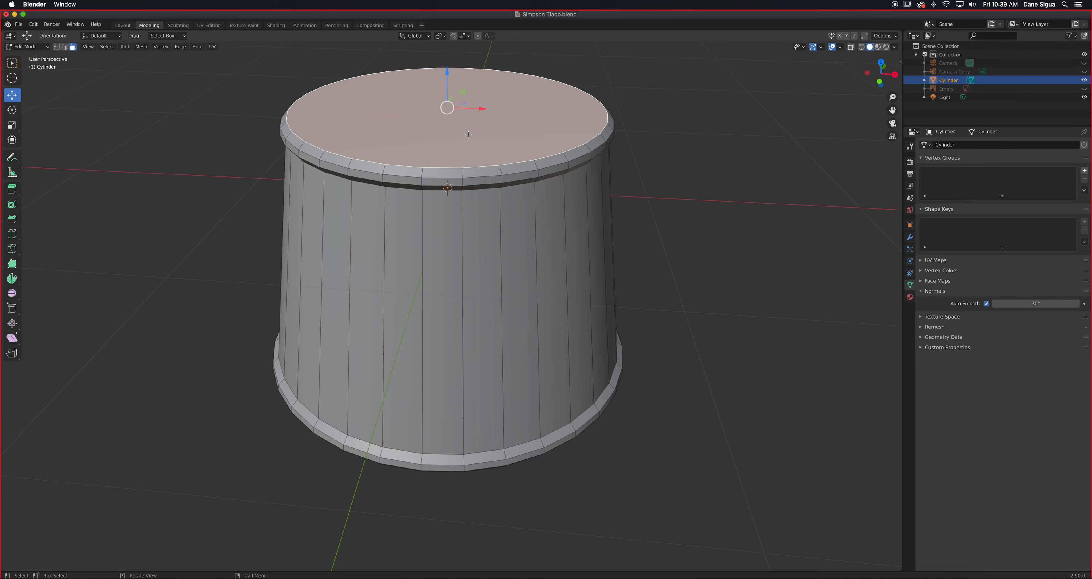
key("x")
left_click(468, 138)
mouse_move(487, 263)
middle_mouse_down()
mouse_move(488, 281)
mouse_move(478, 256)
middle_mouse_up()
left_click(467, 279)
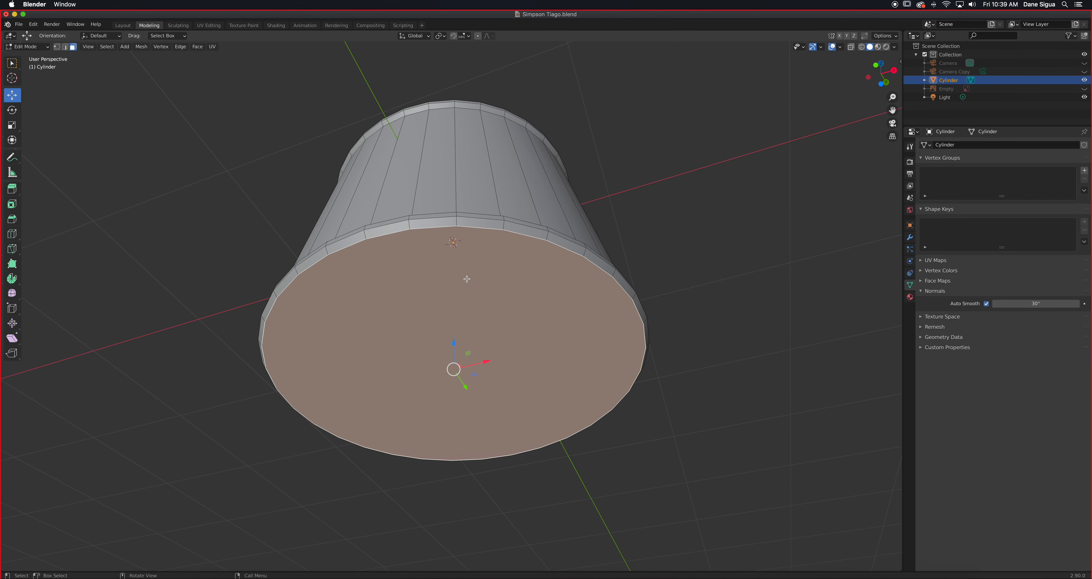
key("x")
left_click(467, 278)
Examine the open lampshade's rims and interior from several angles in Edit Mode and Object Mode.
middle_click_drag(511, 220, 495, 414)
scroll(473, 323, "up", 2)
middle_click_drag(461, 307, 505, 289)
key("Tab")
scroll(539, 357, "down", 3)
scroll(542, 360, "up", 3)
middle_click_drag(585, 380, 522, 281, "shift")
key("Tab")
scroll(522, 281, "down", 3)
scroll(521, 281, "down", 2)
scroll(521, 280, "up", 2)
key("Tab")
middle_click_drag(531, 302, 546, 257)
scroll(528, 293, "up", 1)
scroll(529, 296, "down", 4)
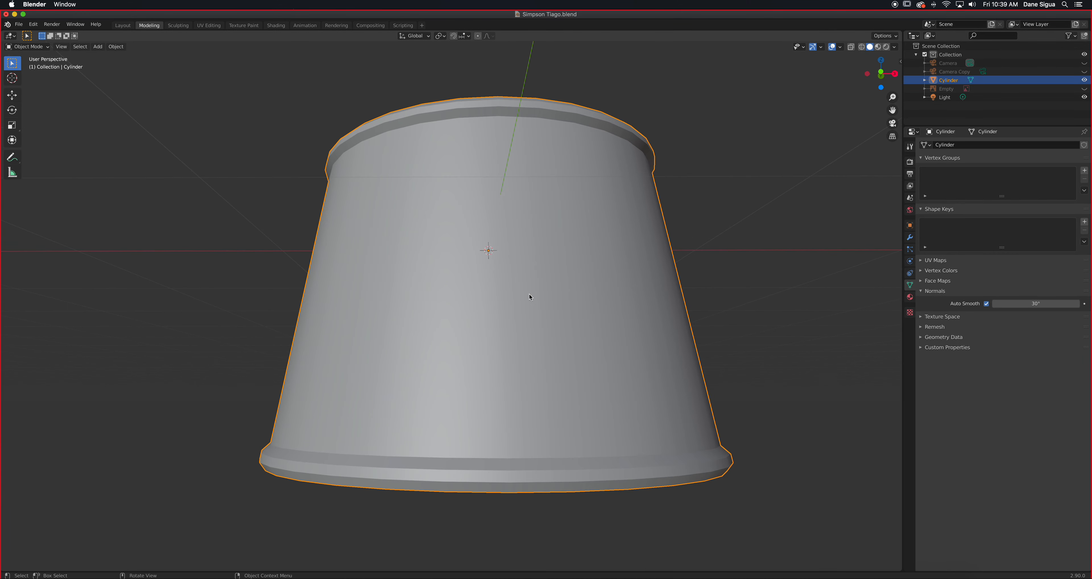
middle_click_drag(529, 294, 502, 266)
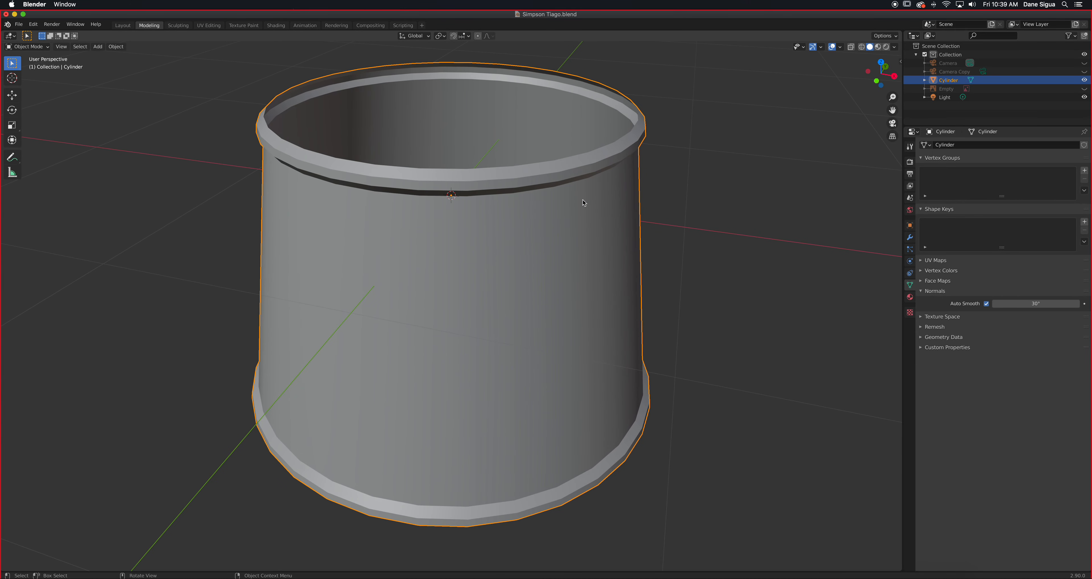
left_click(32, 48)
left_click(32, 49)
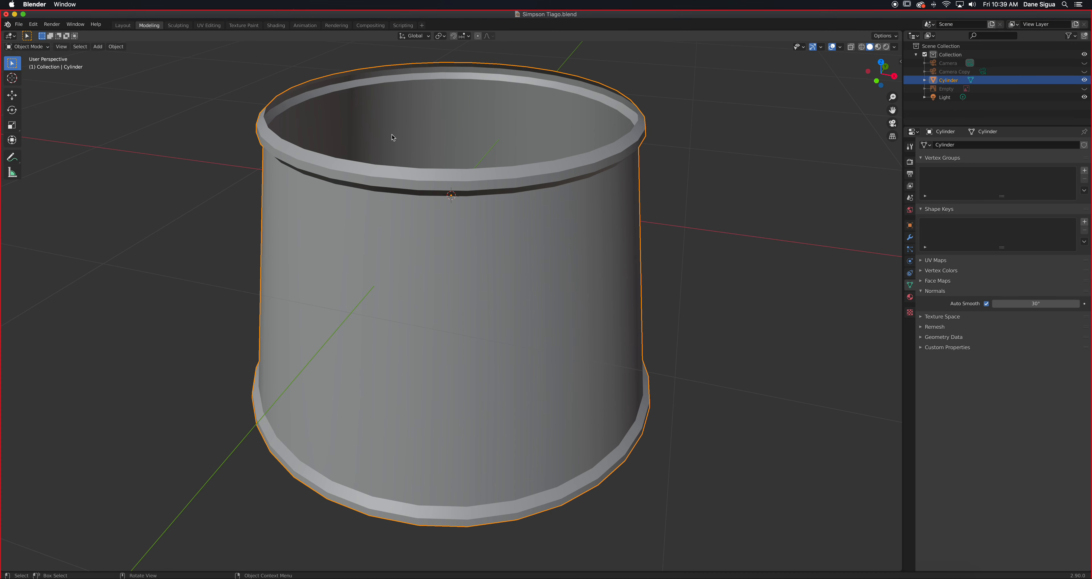
Add a Solidify modifier to the lampshade and enable Even Thickness.
left_click(910, 239)
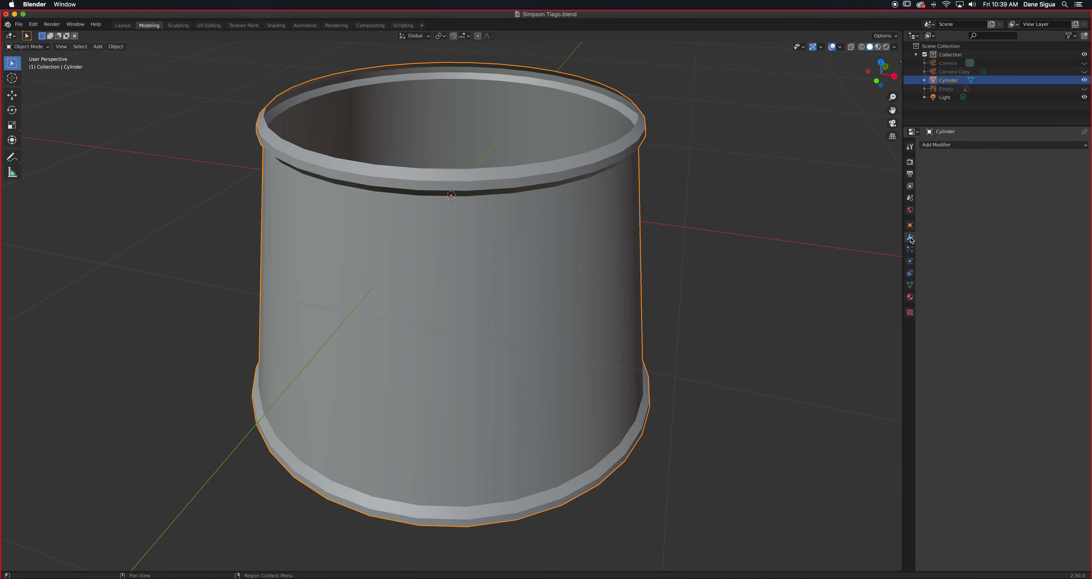
left_click(957, 145)
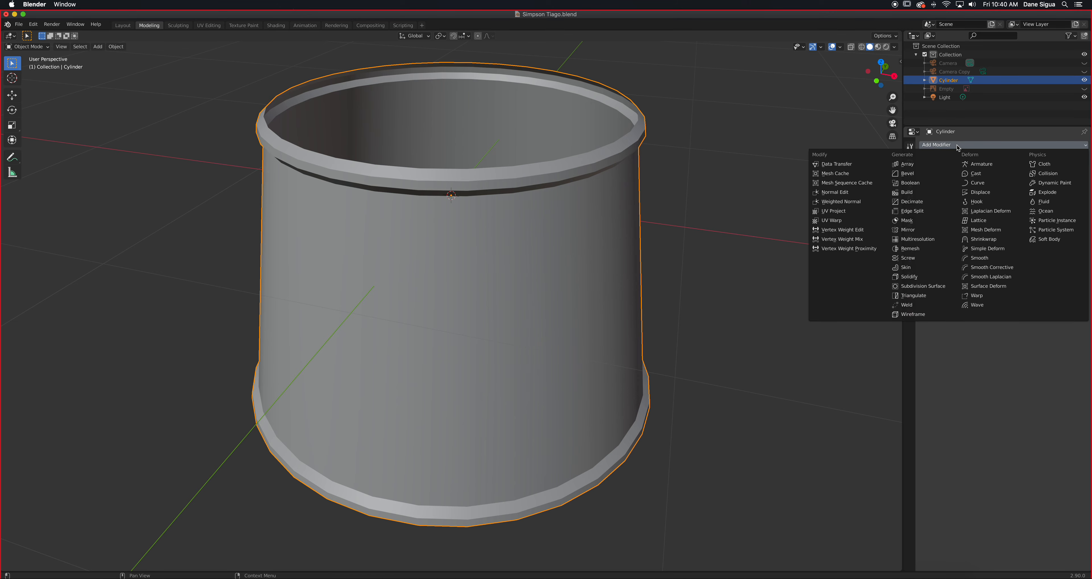
left_click(925, 277)
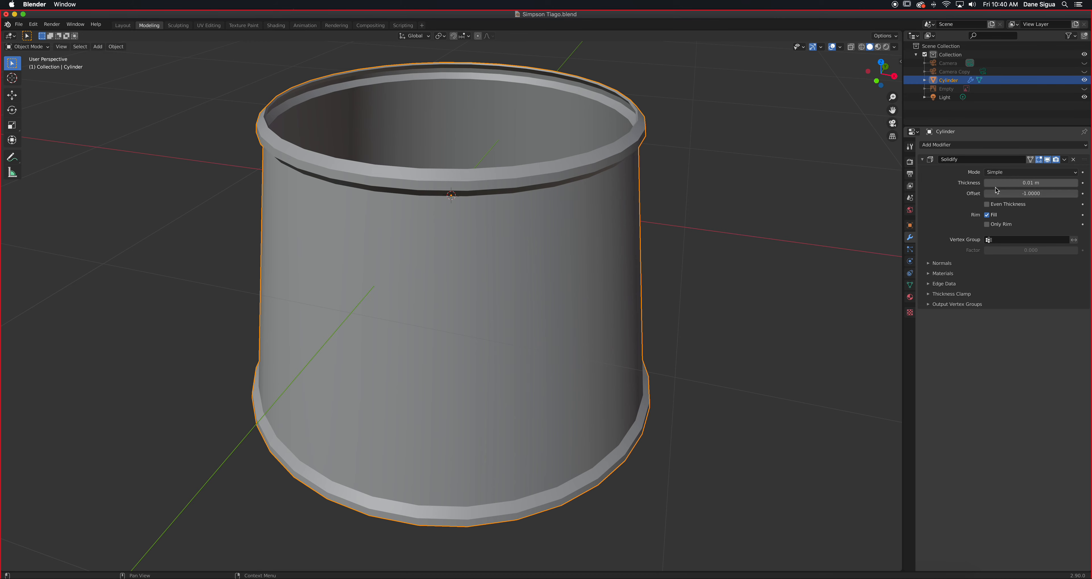
left_click(987, 204)
Set the Solidify thickness to 0.04 m and inspect the lampshade's upper rim and inner wall.
scroll(564, 123, "up", 4)
middle_click_drag(612, 112, 613, 220)
mouse_move(1045, 183)
left_mouse_down()
mouse_move(1003, 183)
mouse_move(1044, 183)
left_mouse_up()
left_click(1077, 183)
left_click(1076, 183)
left_click(1076, 183)
scroll(300, 246, "down", 3)
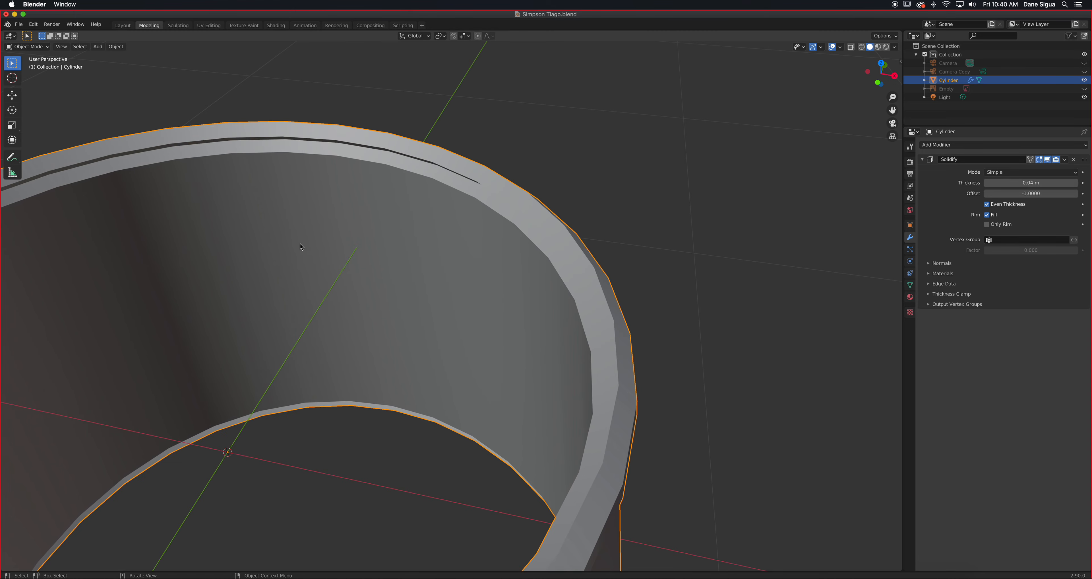
scroll(300, 246, "up", 3)
scroll(297, 247, "down", 5)
middle_click_drag(206, 461, 238, 418)
scroll(238, 417, "up", 2)
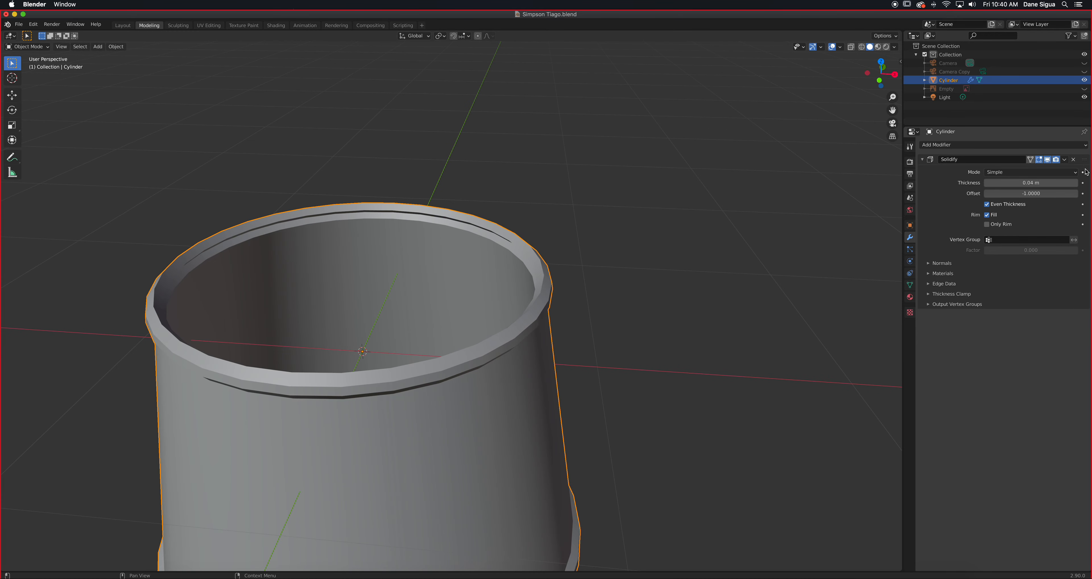
Remove the Solidify modifier from the lampshade.
left_click(1073, 160)
scroll(467, 327, "up", 1)
scroll(467, 327, "down", 1)
middle_click_drag(467, 327, 551, 286, "shift")
scroll(549, 255, "up", 1)
scroll(549, 254, "down", 2)
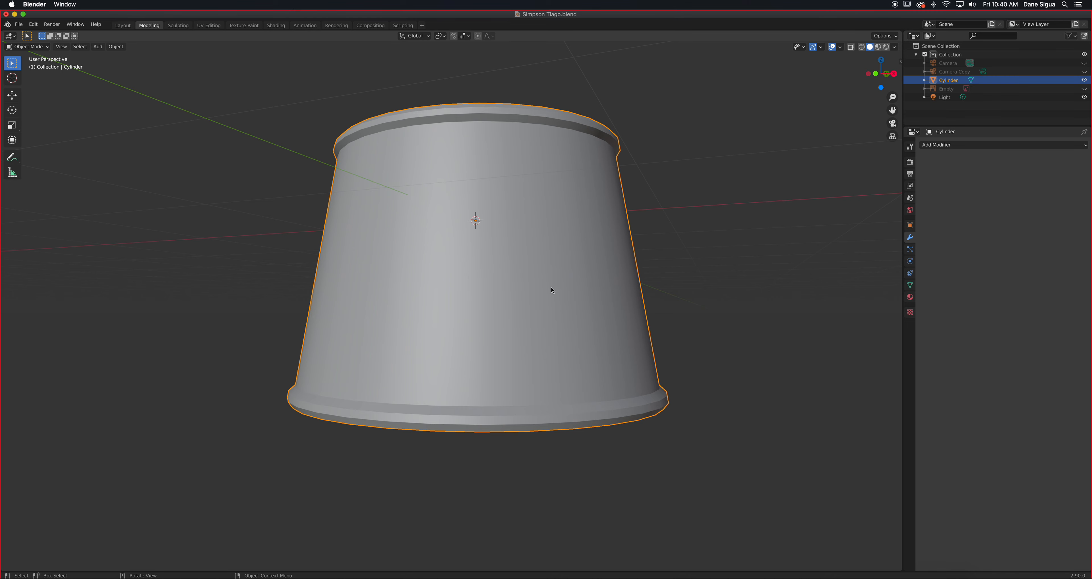
Check the lampshade against the reference image, and prepare it for vertex editing in front view with X-ray on and the image hidden.
left_click(1084, 88)
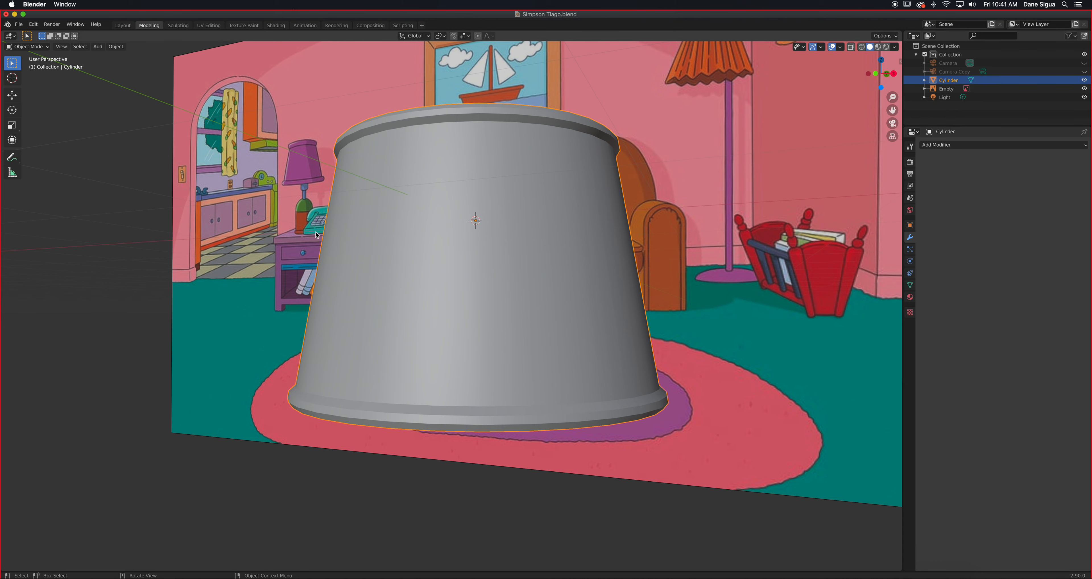
left_click(1084, 88)
key("KP_1")
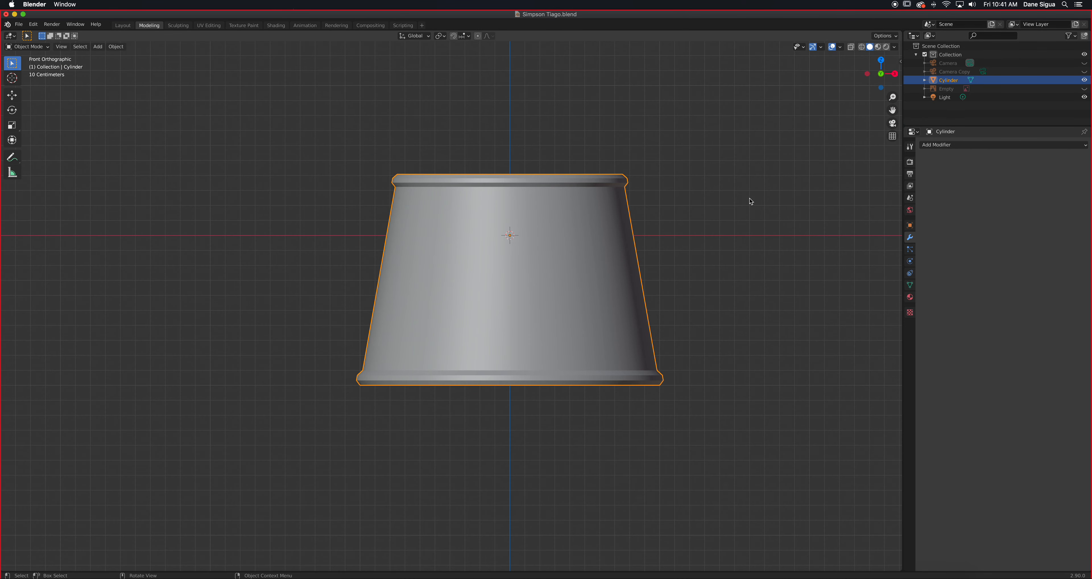
key("Tab")
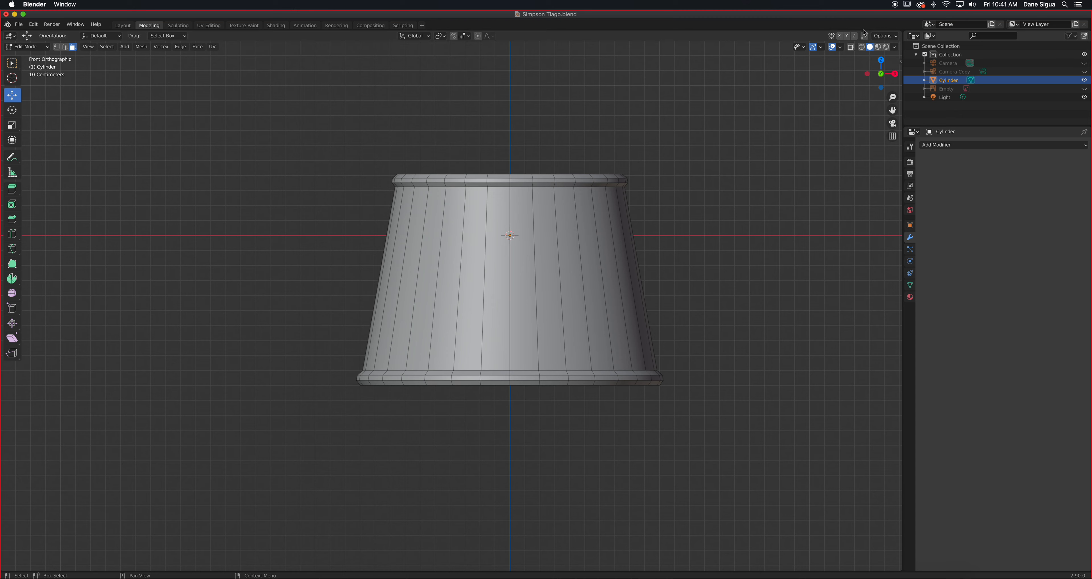
left_click(851, 47)
left_click(57, 47)
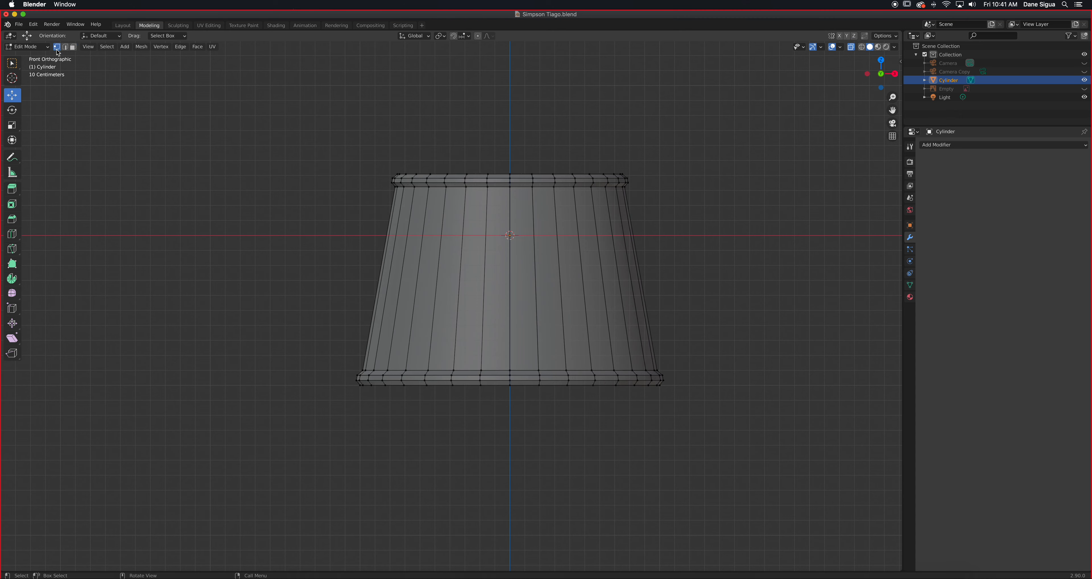
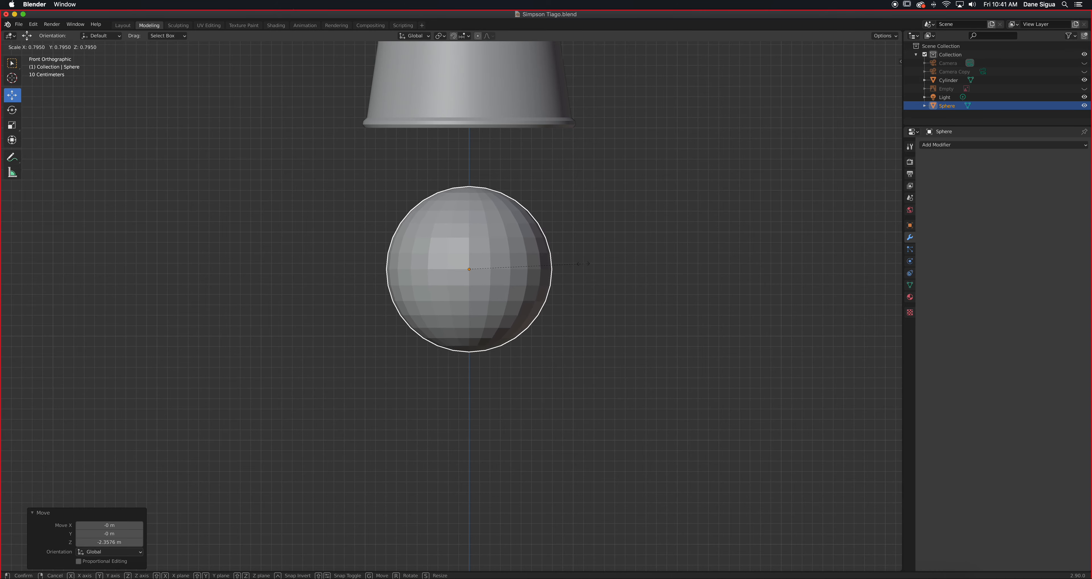
Scale the sphere beneath the lampshade by 0.817, with the room reference image shown only for comparison.
left_click(1084, 89)
middle_click_drag(506, 63, 512, 191, "shift")
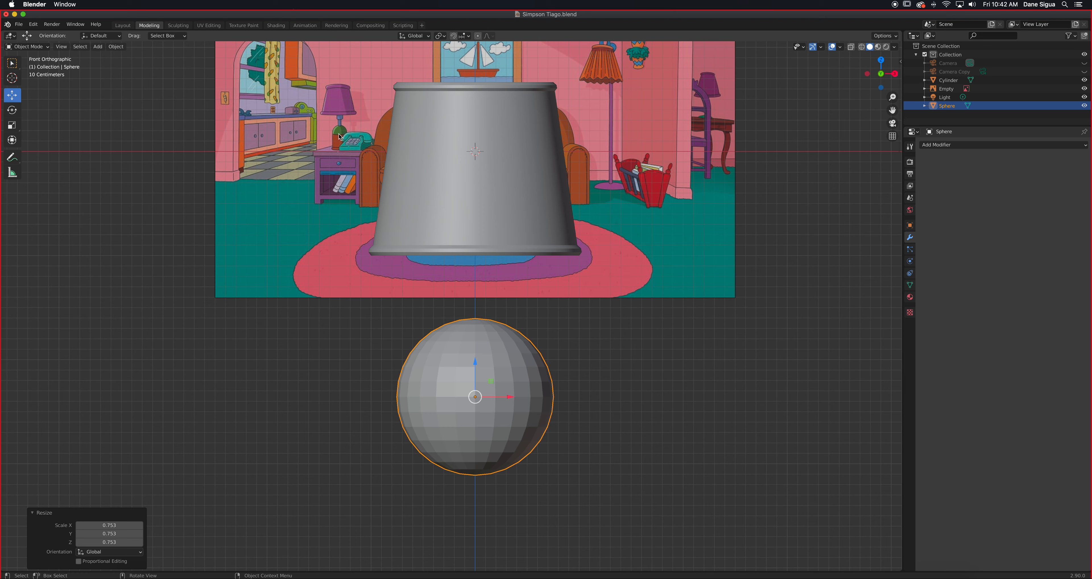
key("s")
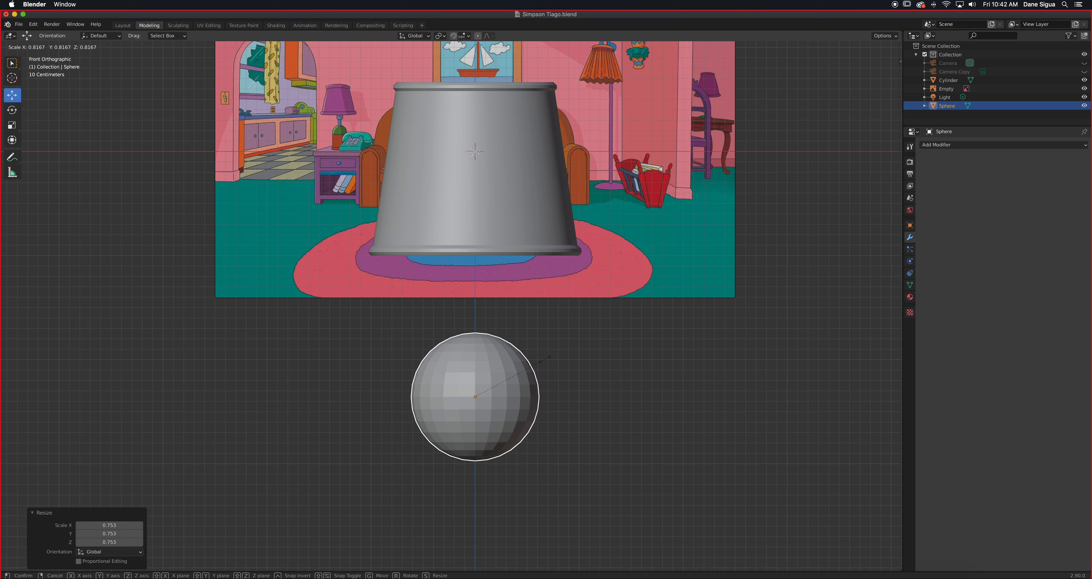
left_click(549, 357)
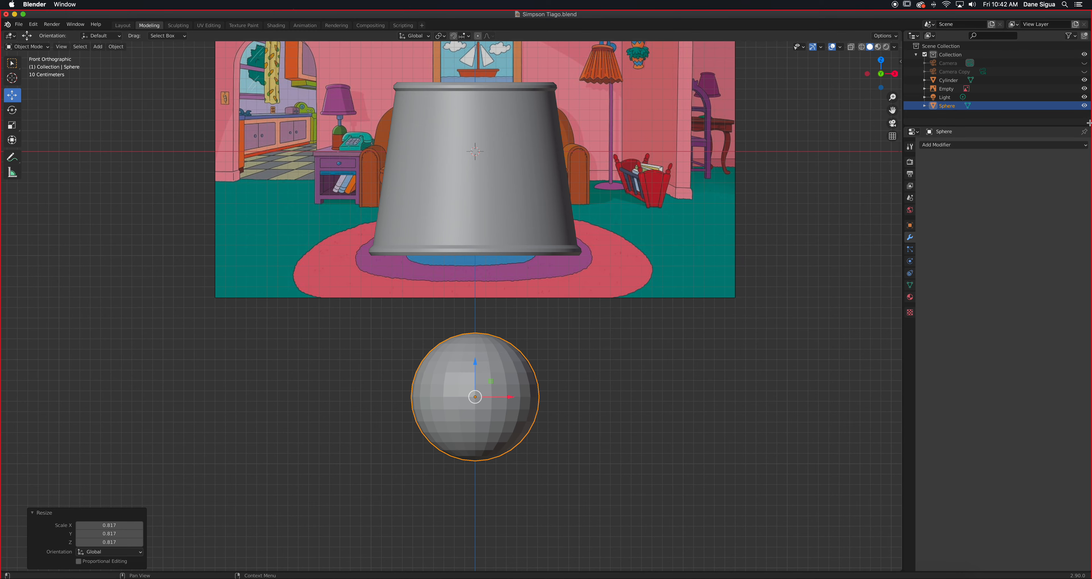
left_click(1084, 88)
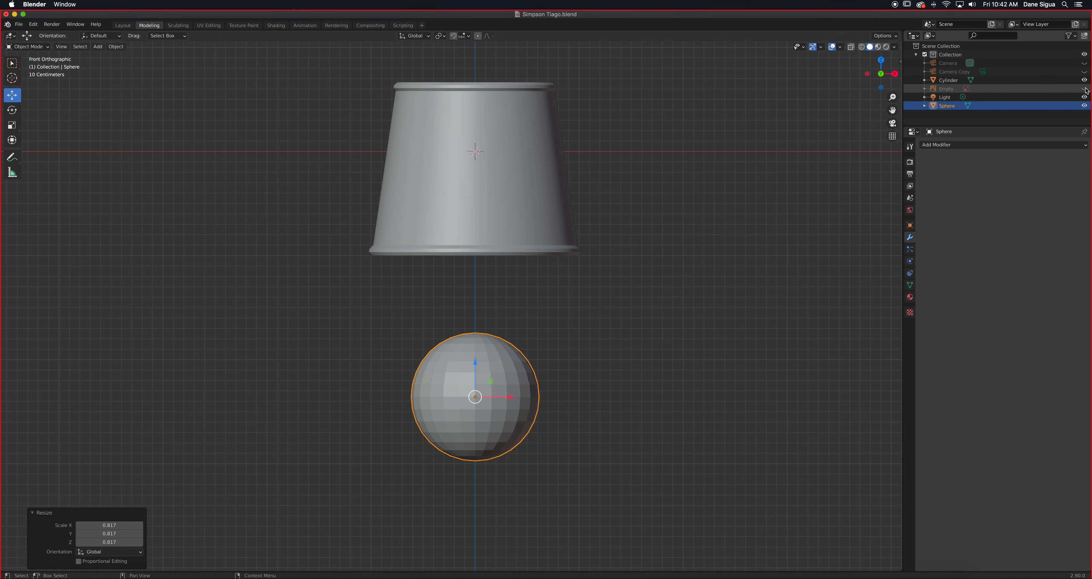
Enter Edit Mode on the sphere and select only the vertex at its bottom pole.
scroll(503, 300, "up", 2)
scroll(503, 299, "down", 12, "shift")
scroll(474, 243, "up", 1)
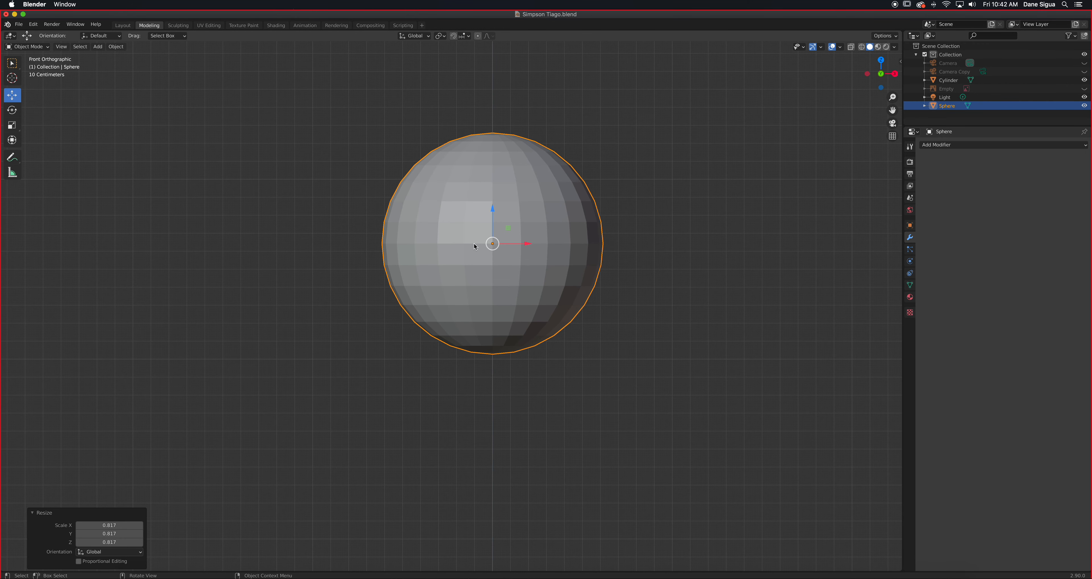
key("Tab")
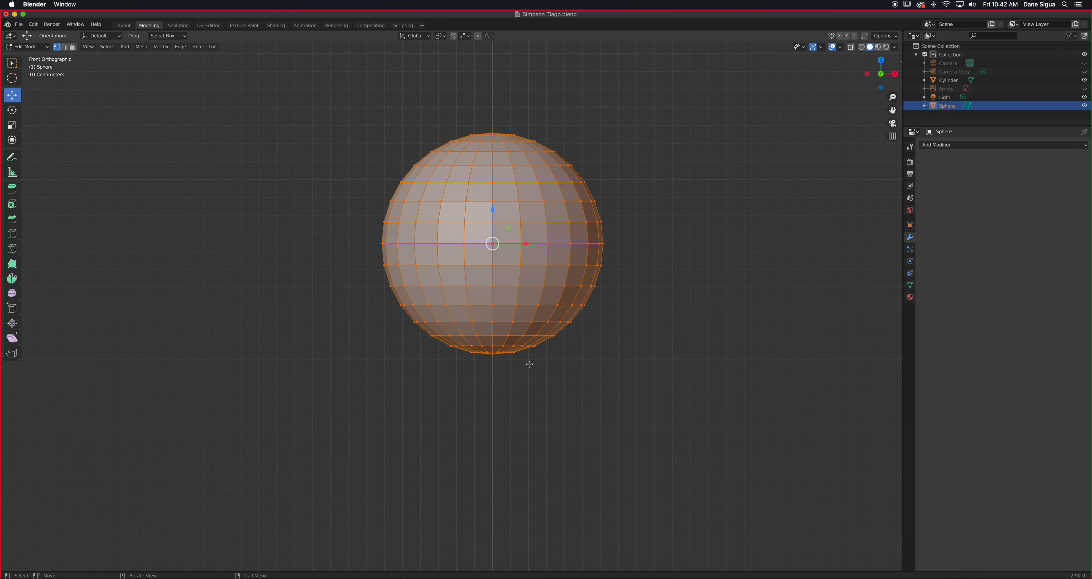
left_click(492, 355)
middle_click_drag(492, 355, 494, 292)
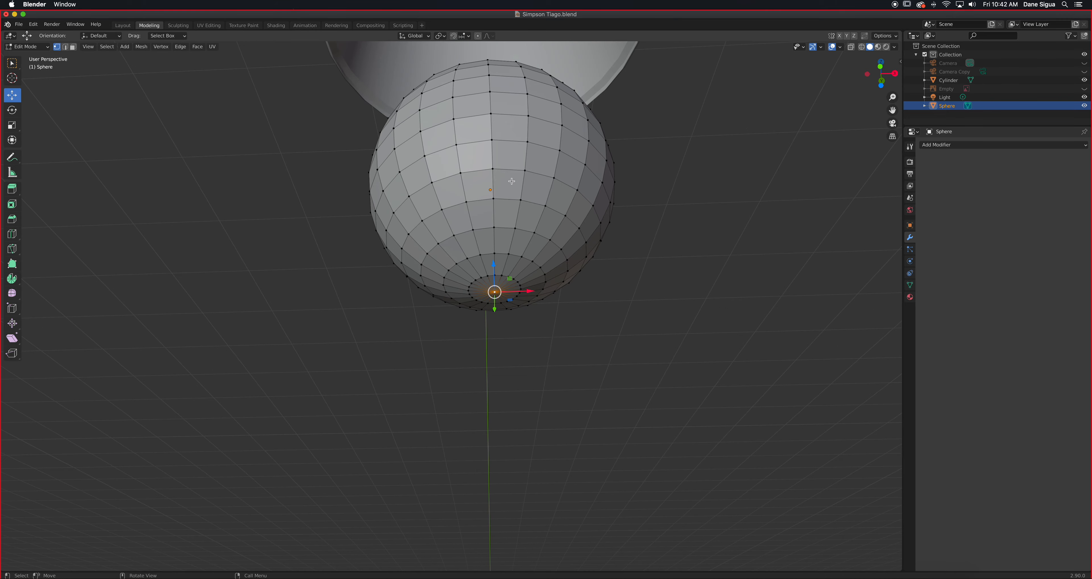
middle_click_drag(521, 192, 497, 249, "shift")
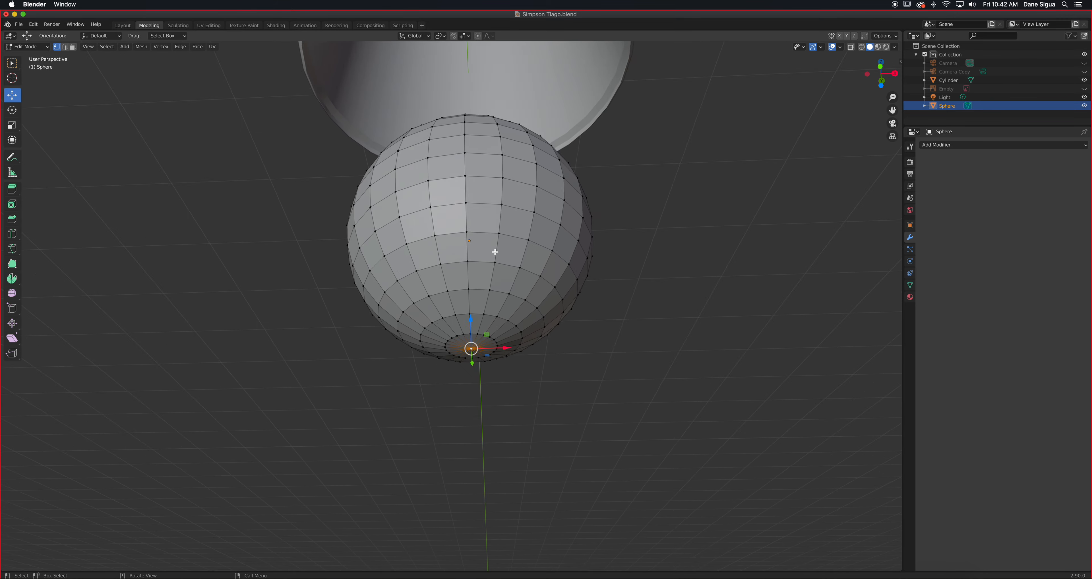
scroll(496, 252, "up", 3)
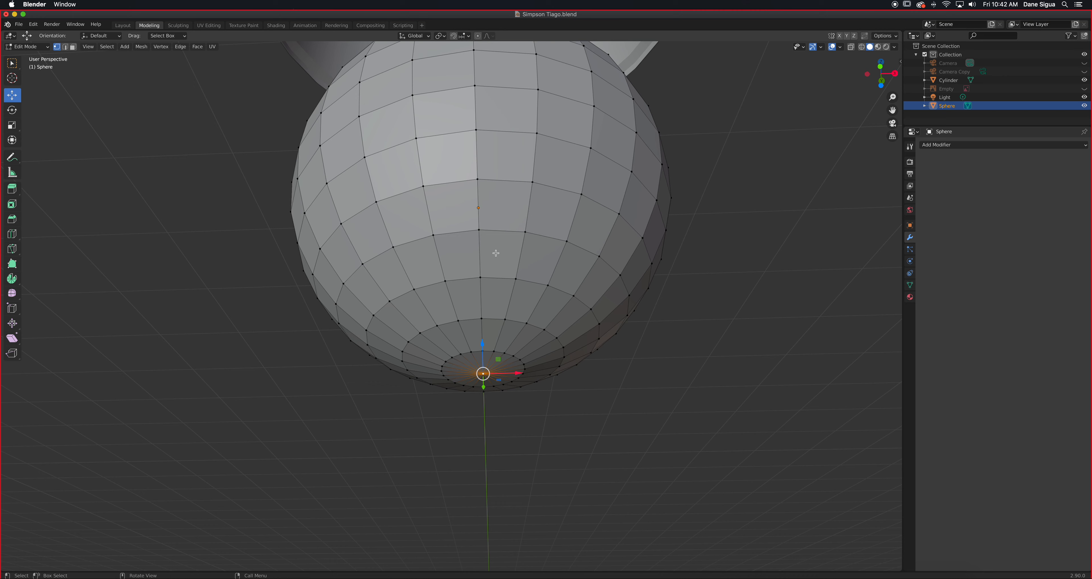
Grow the selection from the bottom pole to the sphere's equator, covering its lower half, and view it from the front.
key("ctrl+KP_Add")
key("ctrl+KP_Add")
key("ctrl+KP_Add")
key("ctrl+KP_Add")
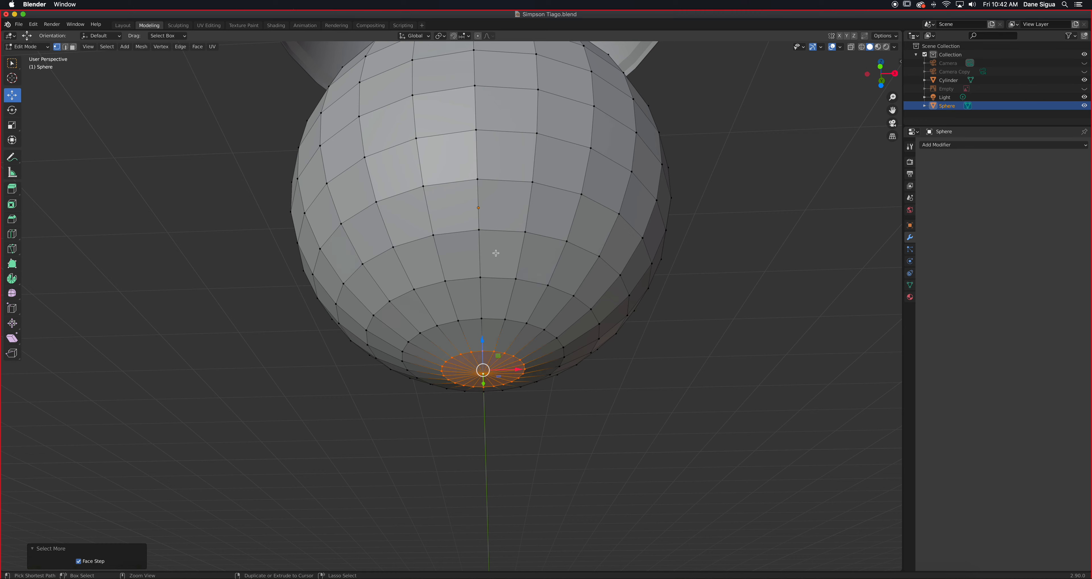
key("ctrl+KP_Add")
key("ctrl+KP_Add")
key("ctrl+KP_Add")
key("ctrl+KP_Add")
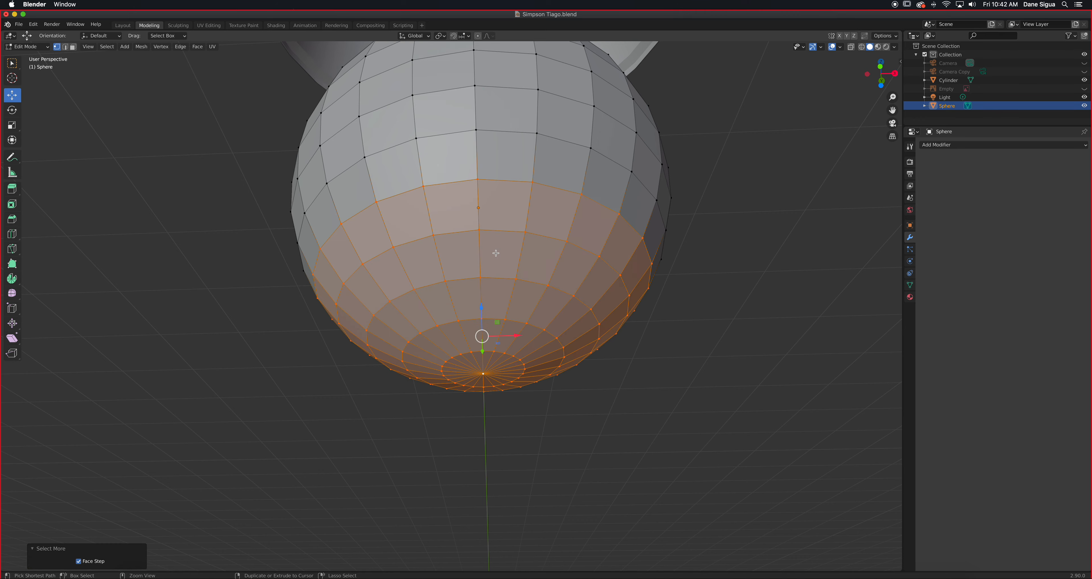
scroll(496, 253, "down", 5)
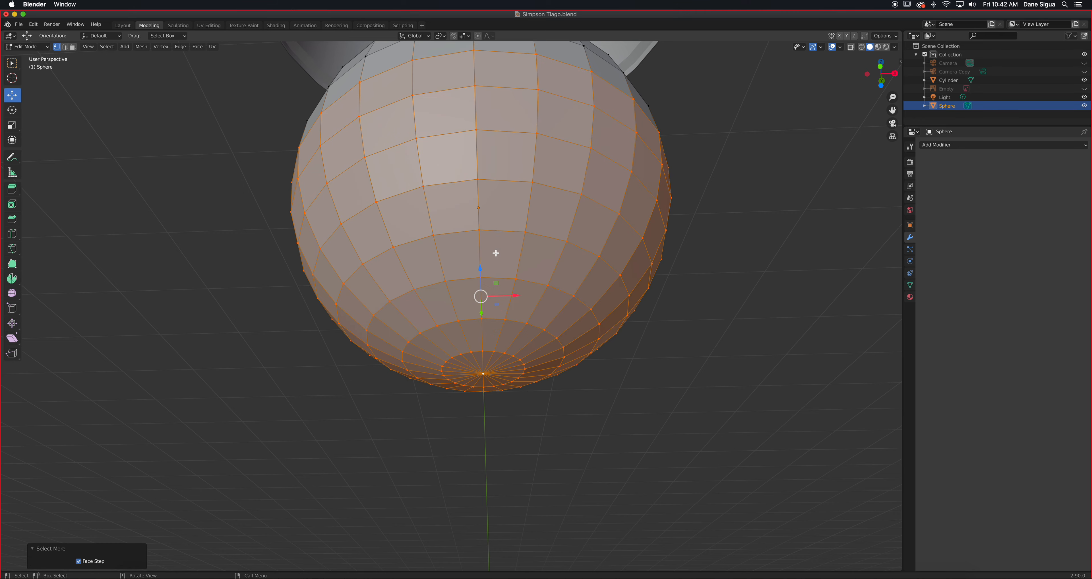
key("KP_1")
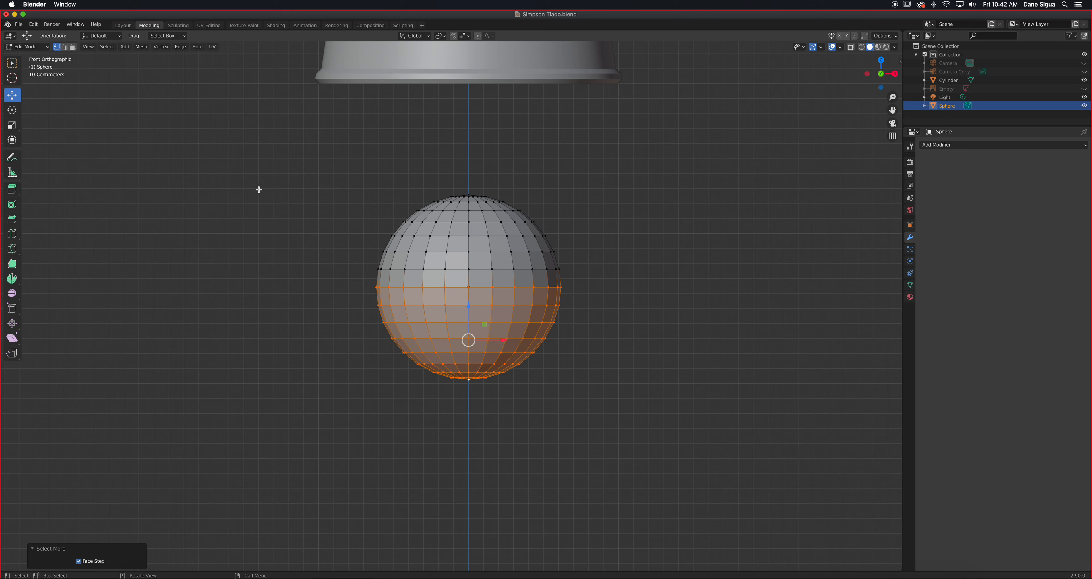
Delete the selected faces of the sphere's lower half in face select mode, leaving an open dome.
left_click(73, 47)
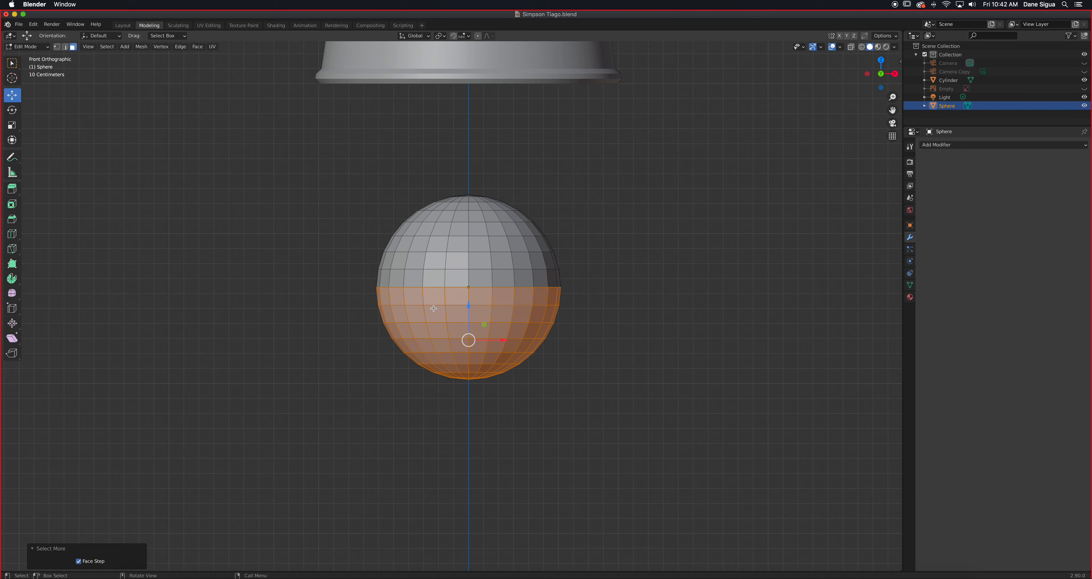
key("x")
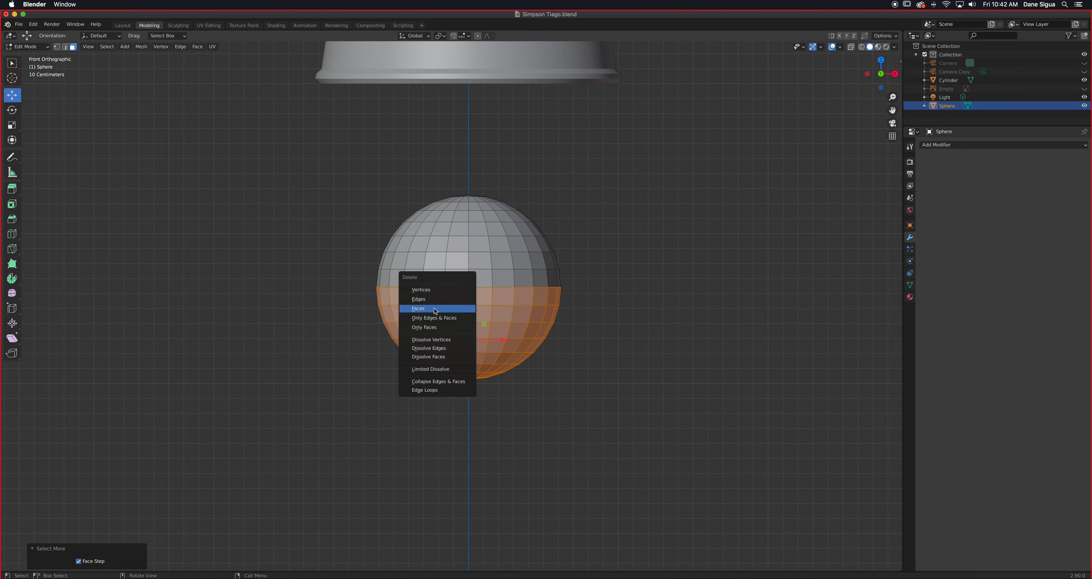
left_click(436, 308)
middle_click_drag(490, 315, 491, 294)
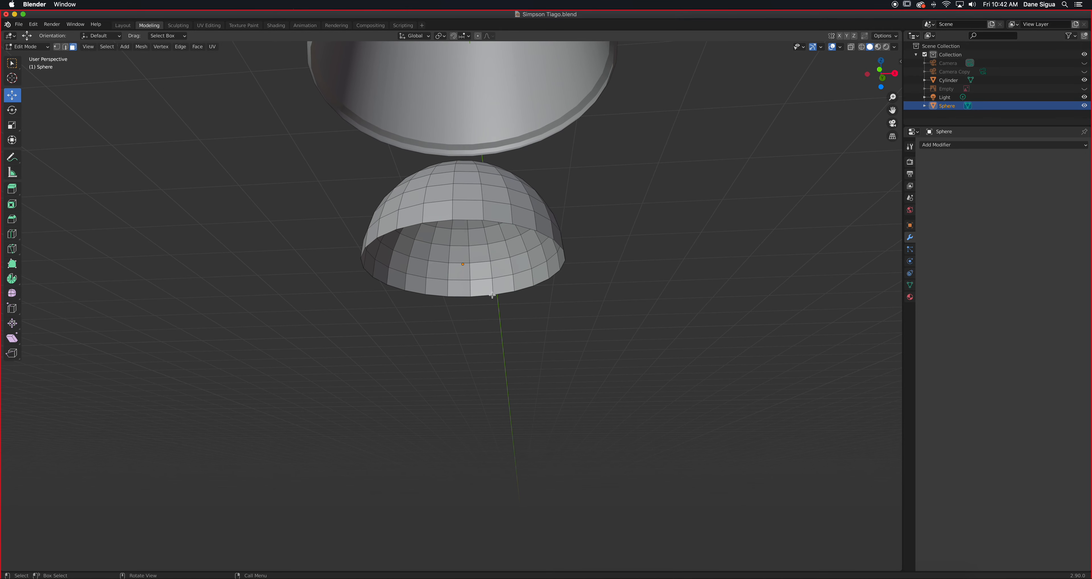
scroll(492, 294, "up", 1)
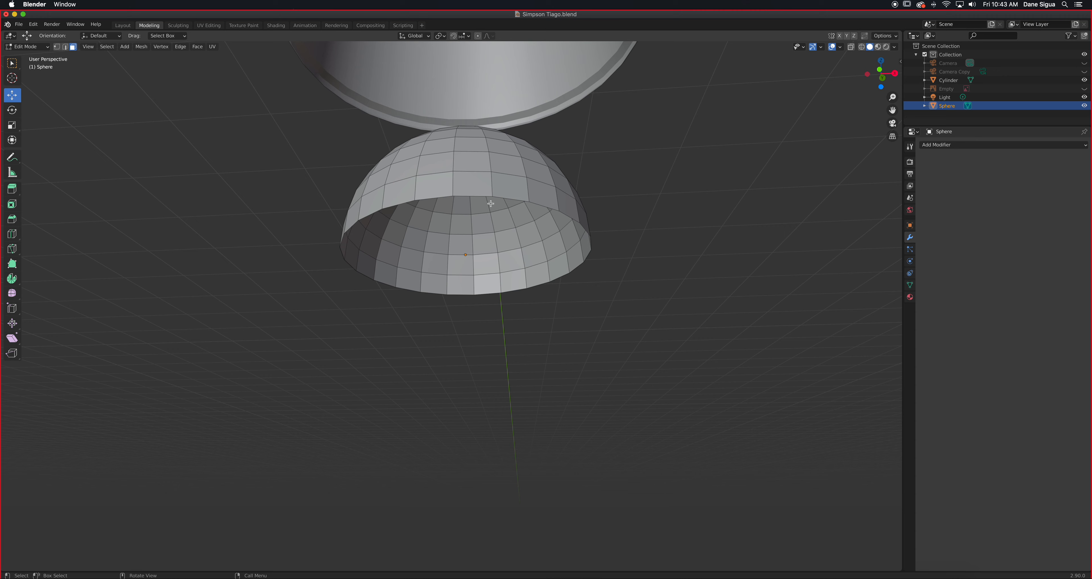
Switch to edge selection and pick several neighbouring edges one by one along the dome's open rim.
left_click(65, 47)
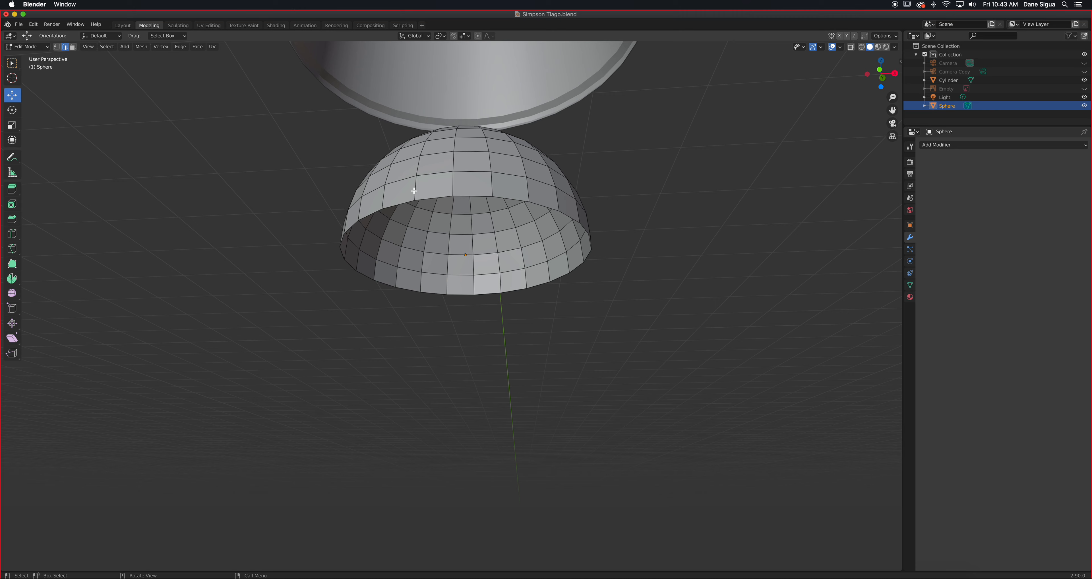
left_click(432, 197)
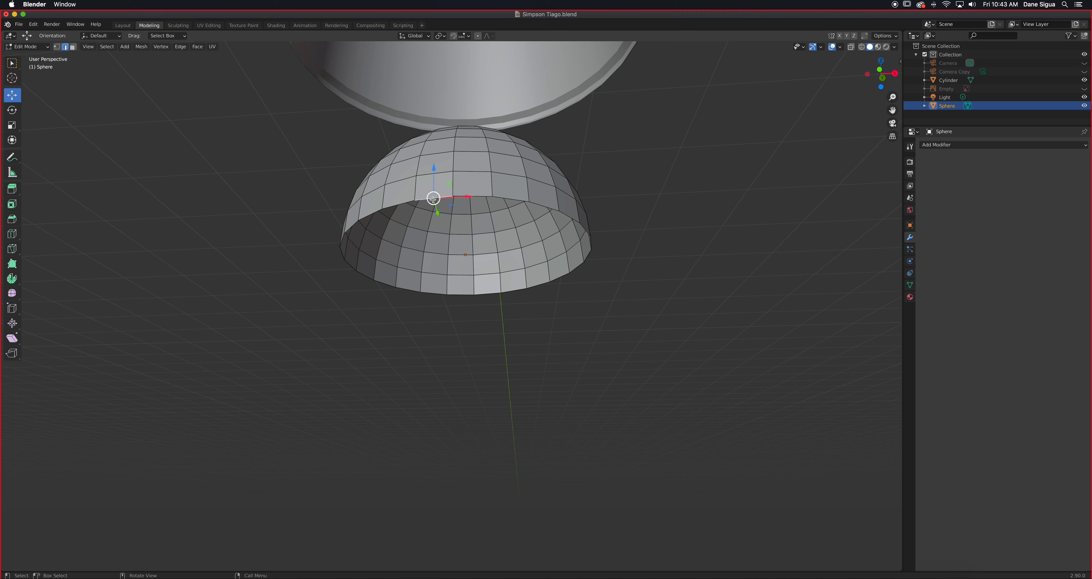
left_click(479, 196, "shift")
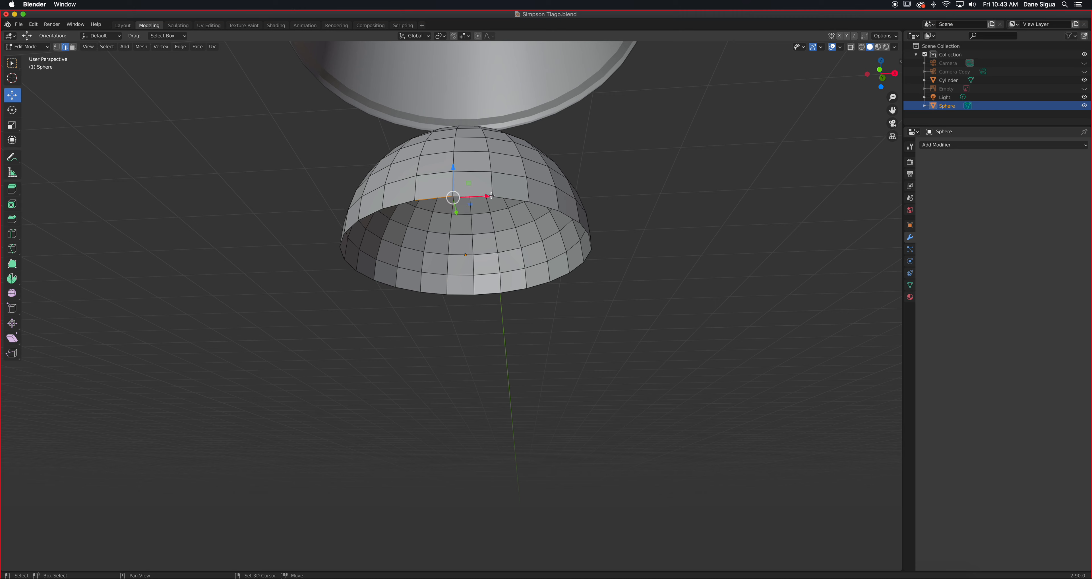
left_click(509, 199, "shift")
left_click(545, 207, "shift")
Replace the individual edge selection with the complete edge loop around the dome's open rim.
scroll(465, 203, "up", 3)
middle_click_drag(420, 135, 390, 270)
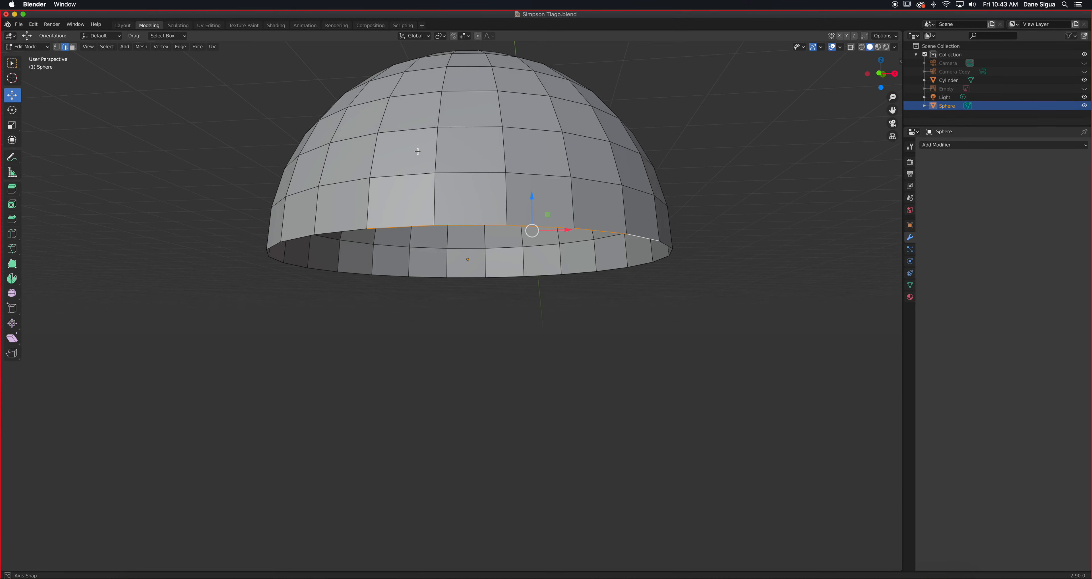
left_click(390, 274)
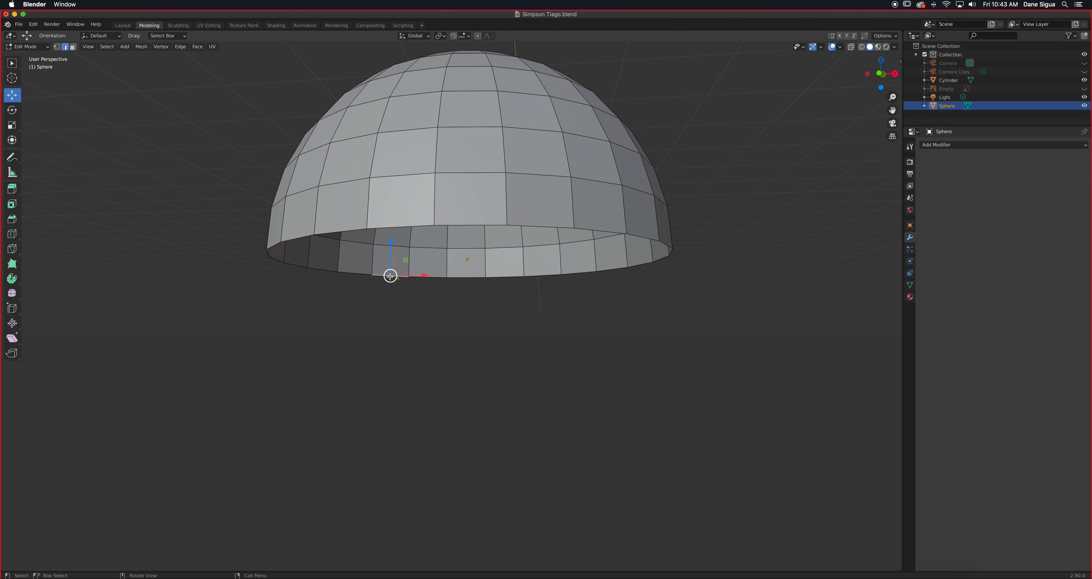
left_click(390, 275, "alt")
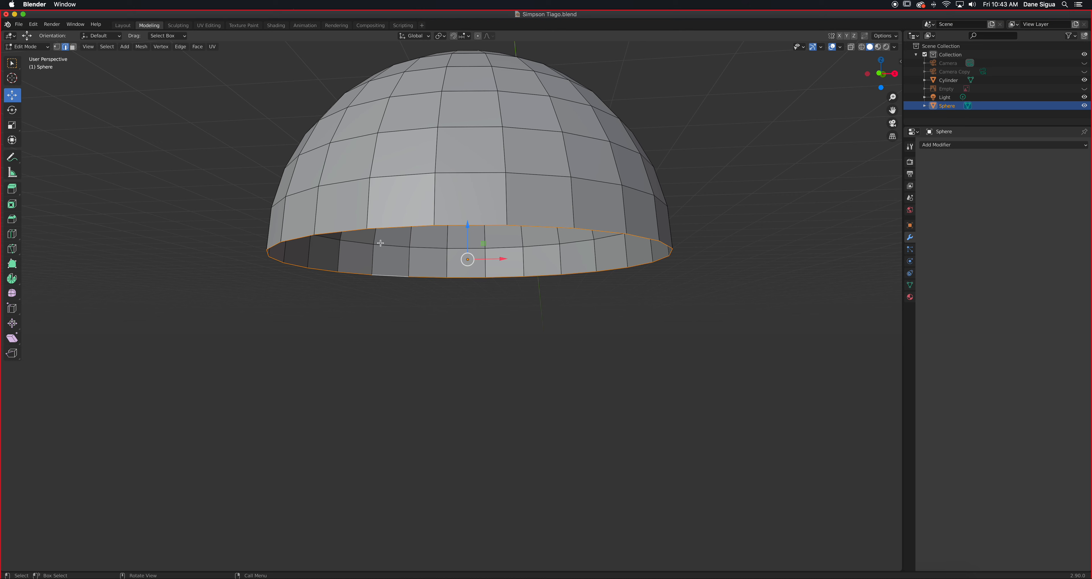
Loop-select the horizontal ring just above the rim, followed by one vertical edge line running up to the dome's pole.
left_click(460, 171)
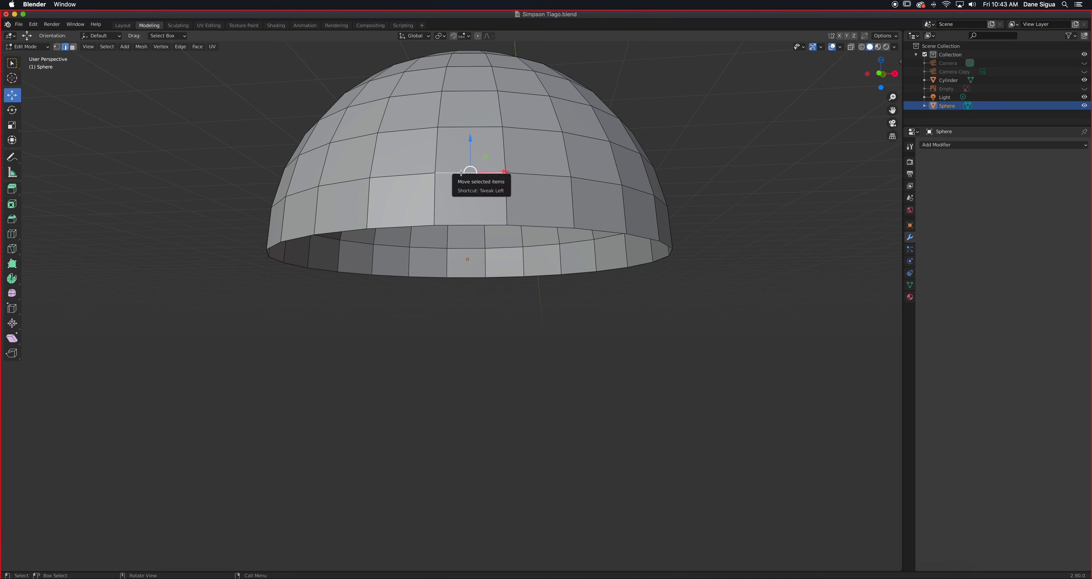
left_click(459, 173, "alt")
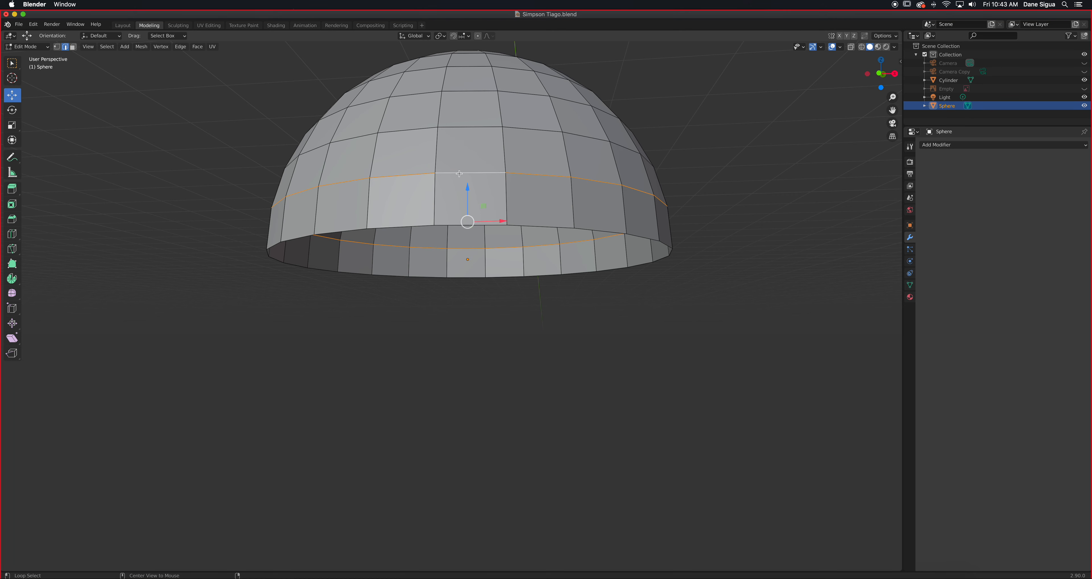
left_click(436, 140)
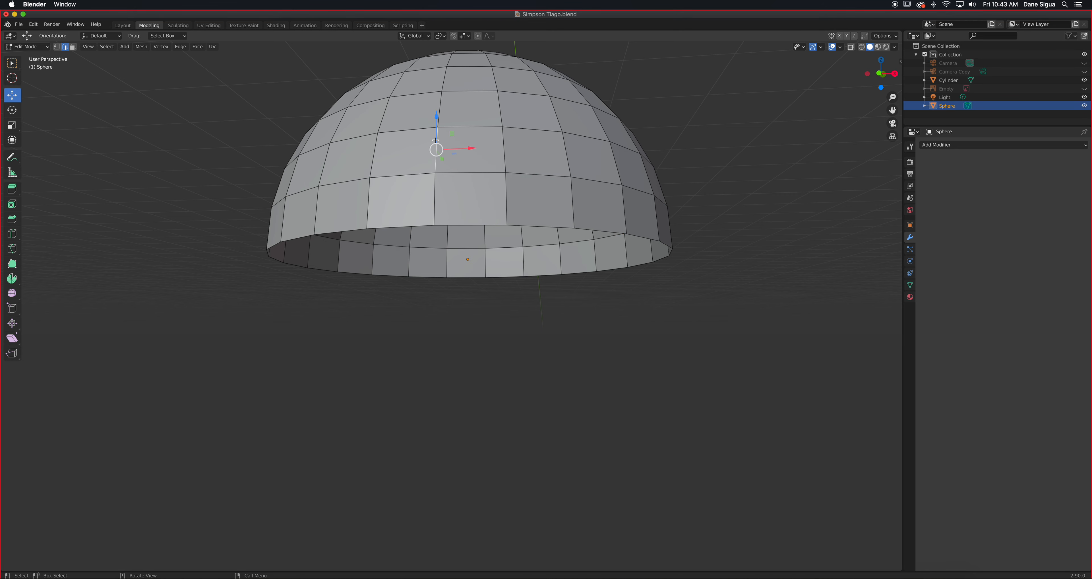
left_click(436, 141, "alt")
middle_click_drag(436, 141, 446, 187)
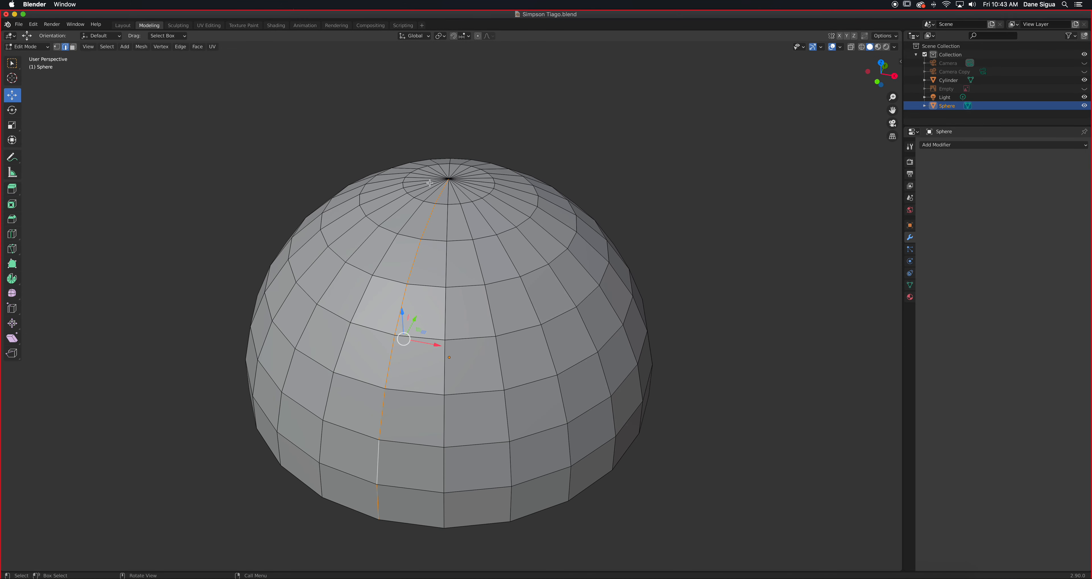
scroll(439, 184, "down", 5)
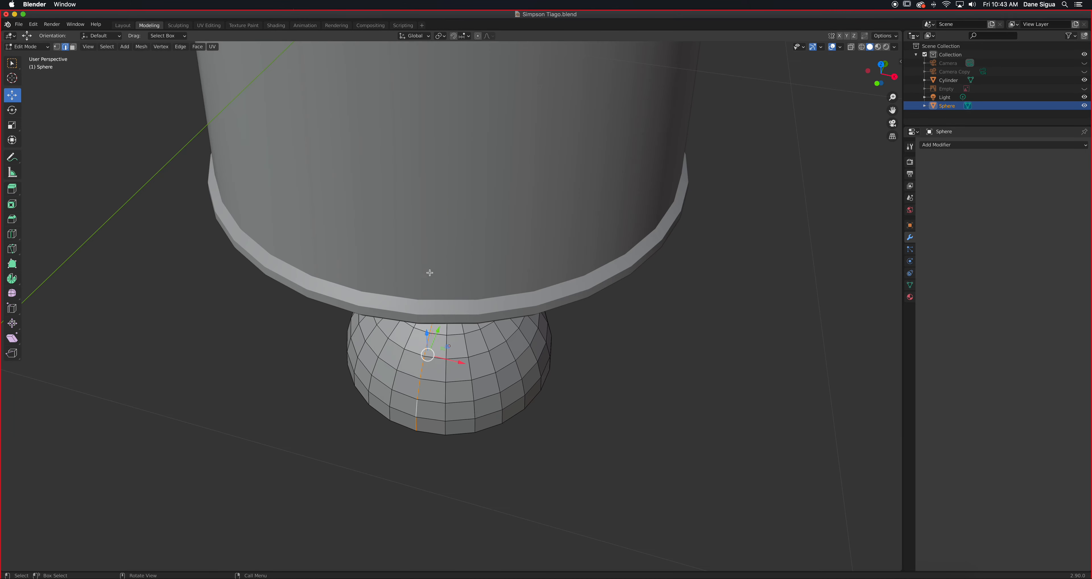
scroll(429, 272, "down", 1)
middle_click_drag(429, 271, 450, 227)
scroll(451, 255, "up", 5)
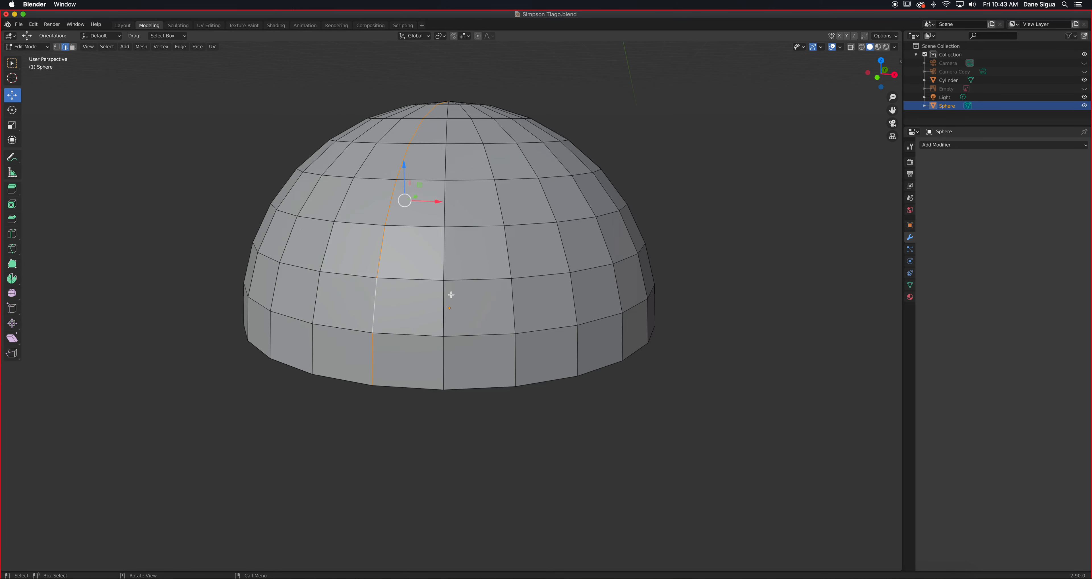
middle_click_drag(459, 267, 474, 235)
Select four horizontal edge loops on the dome together and clear the selection.
left_click(482, 197)
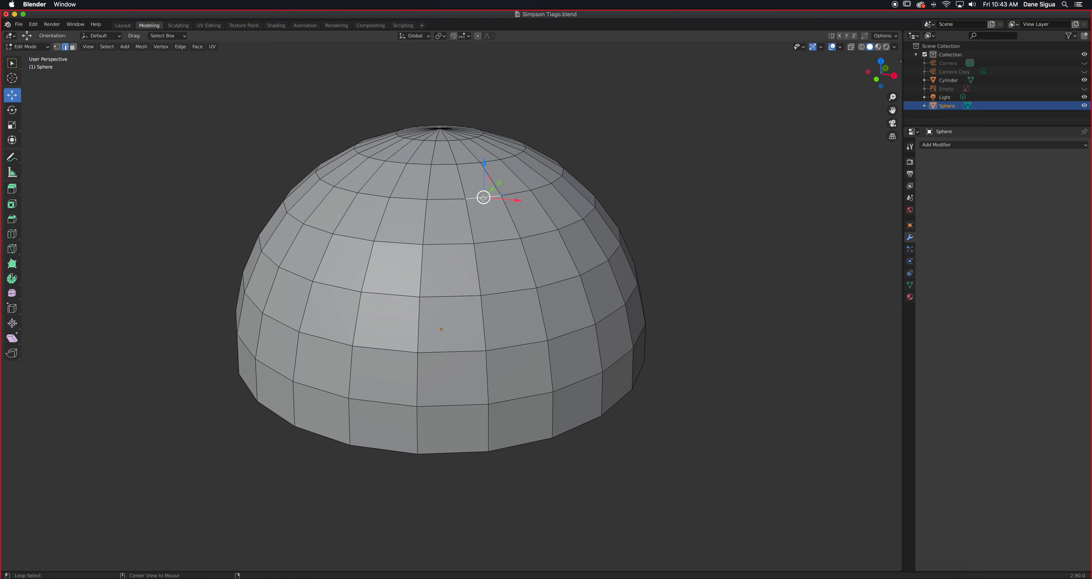
left_click(484, 198, "alt")
left_click(495, 242, "alt+shift")
left_click(507, 291, "alt+shift")
left_click(519, 344, "alt+shift")
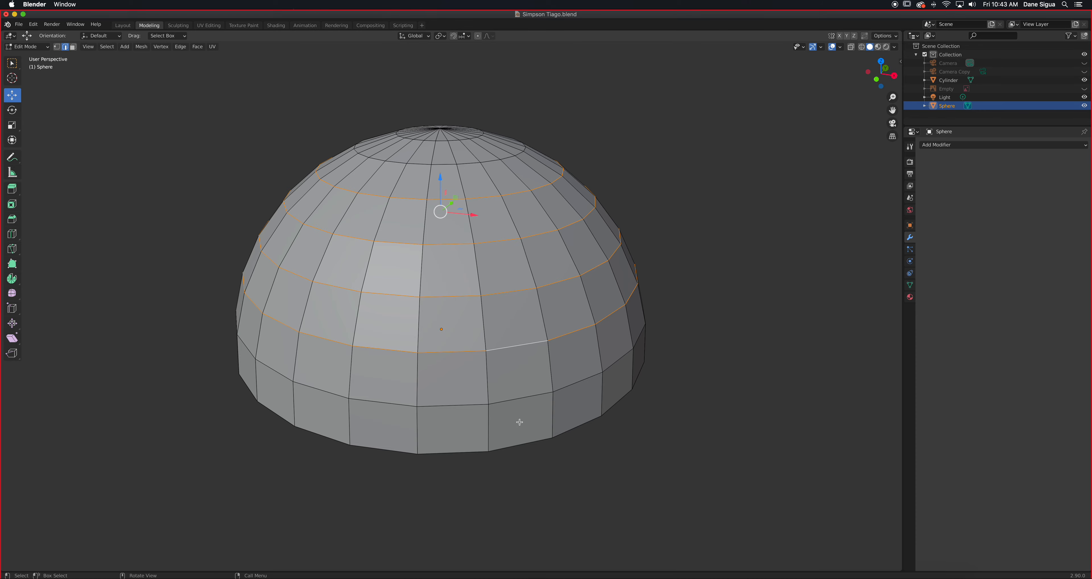
key("alt+a")
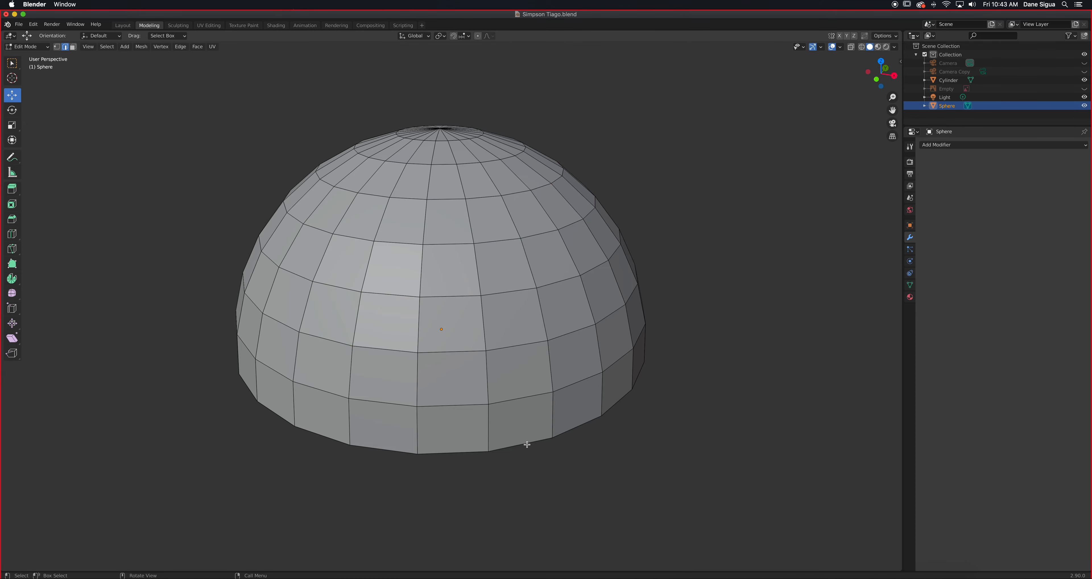
Select the dome's open rim edge loop and extrude it straight down along Z by about 0.93 m.
left_click(527, 443, "alt")
middle_click_drag(527, 444, 459, 304)
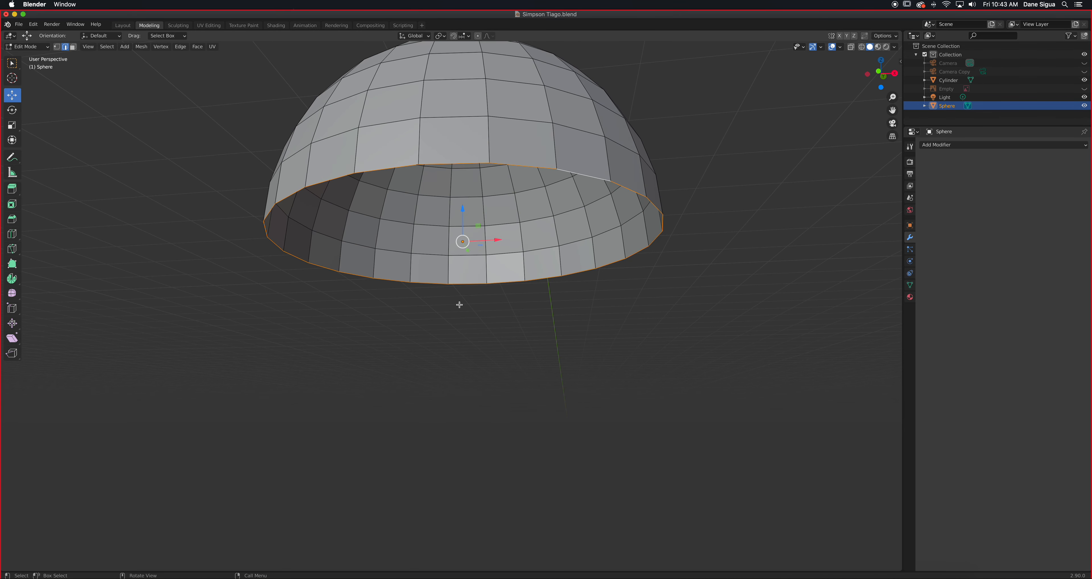
key("KP_1")
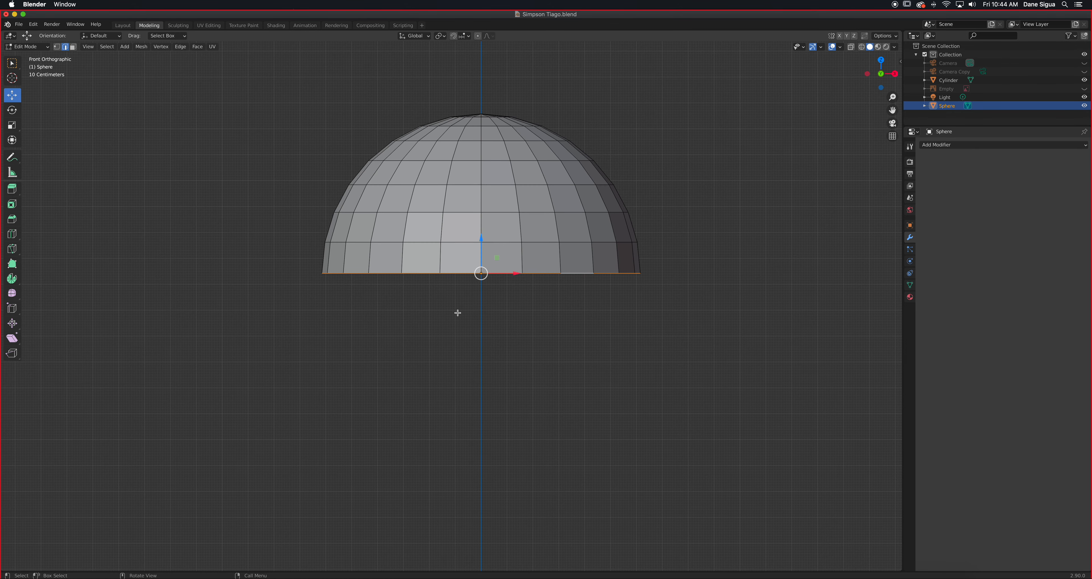
key("e")
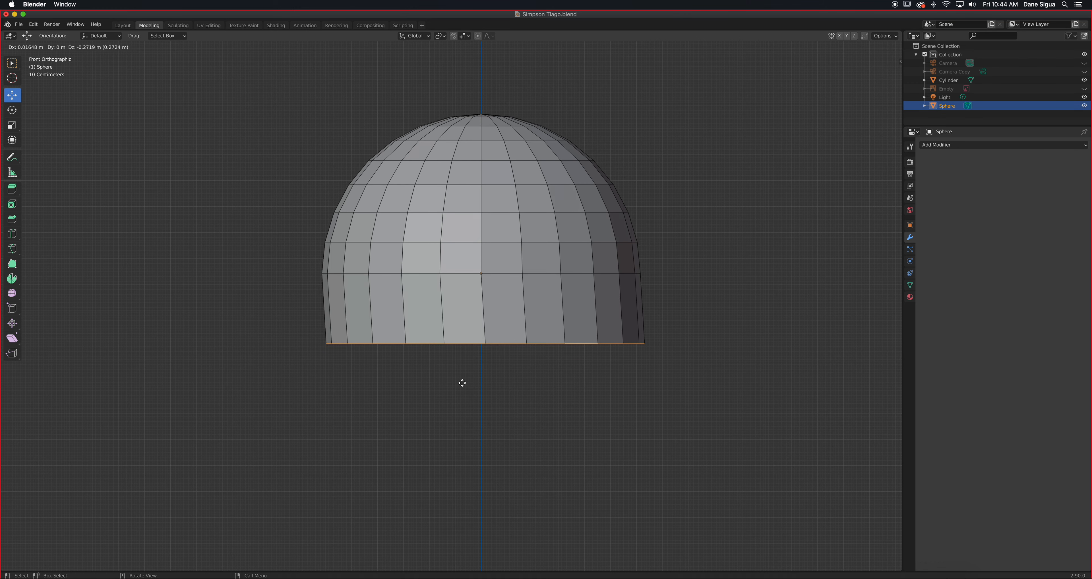
key("Escape")
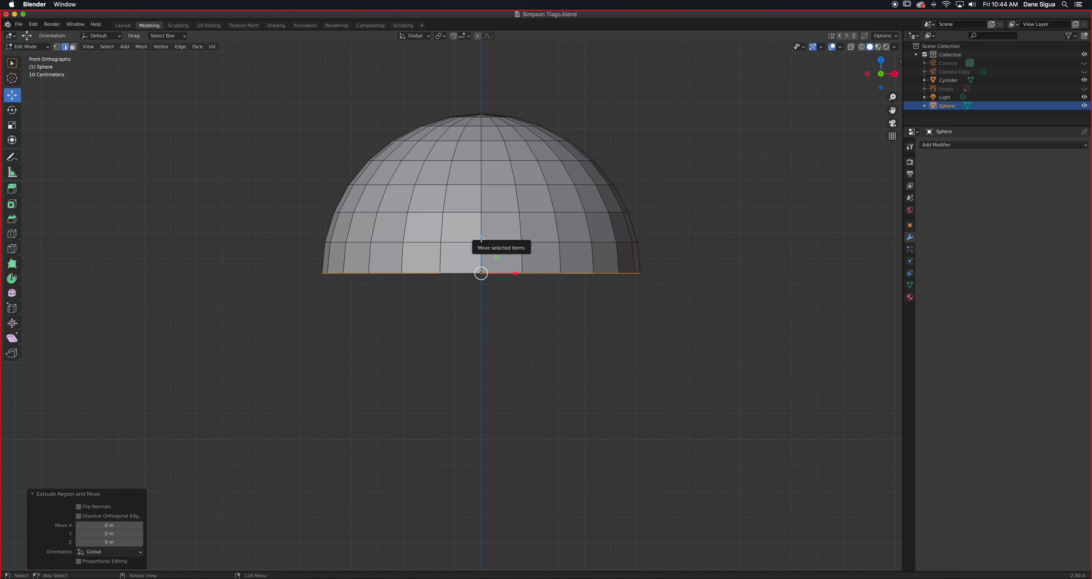
left_click_drag(481, 238, 489, 484)
Lower the extruded bottom edge another 0.2775 m along Z, showing the room reference image only for comparison.
scroll(526, 320, "up", 3)
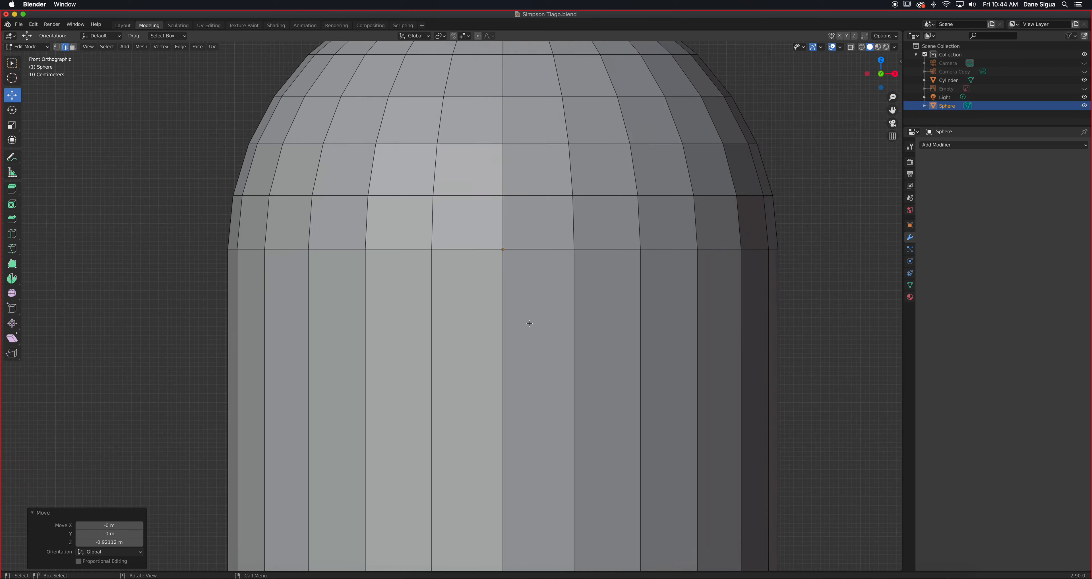
scroll(526, 319, "down", 5)
left_click(1085, 89)
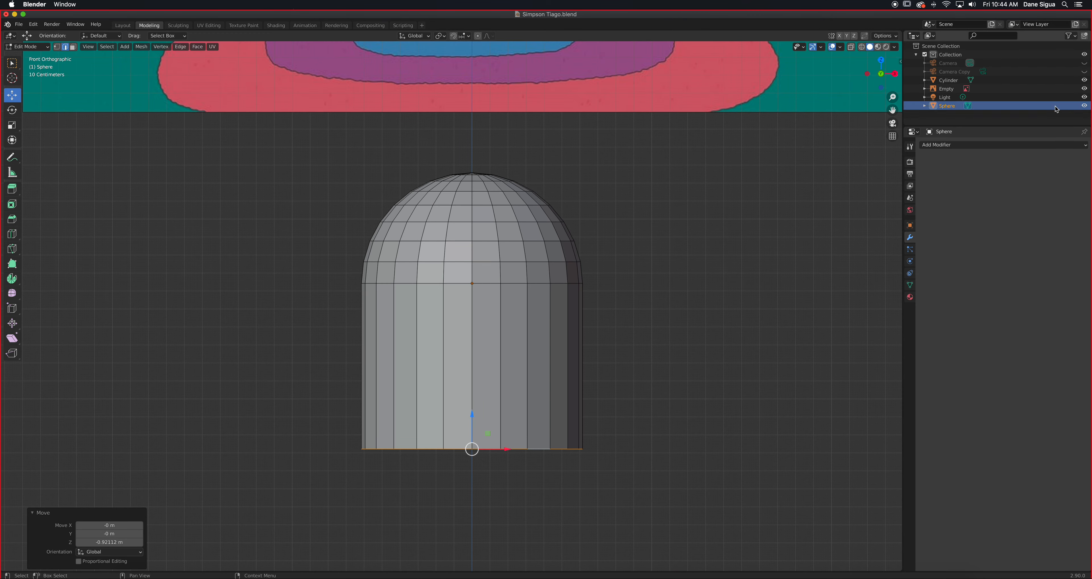
scroll(208, 117, "down", 5)
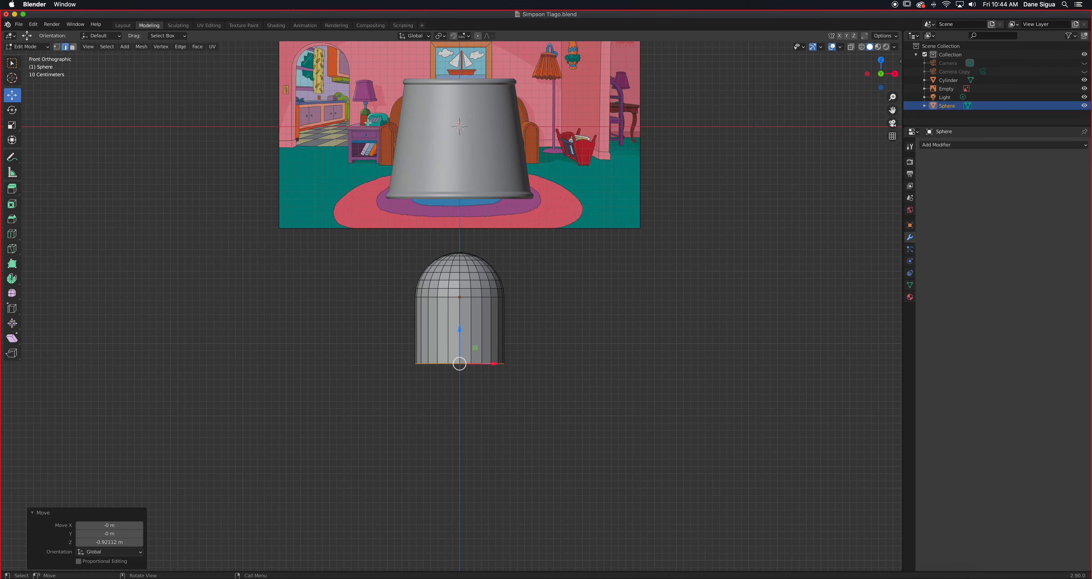
left_click_drag(459, 327, 463, 356)
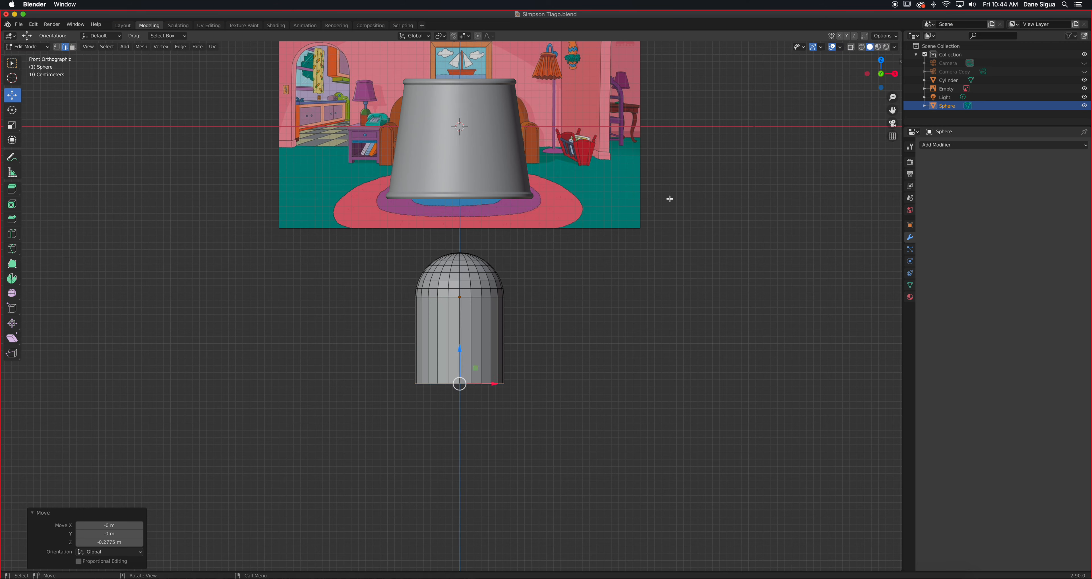
left_click(1085, 88)
Compare the domed lamp body in Object Mode and Edit Mode, ending in Edit Mode.
scroll(547, 288, "up", 1)
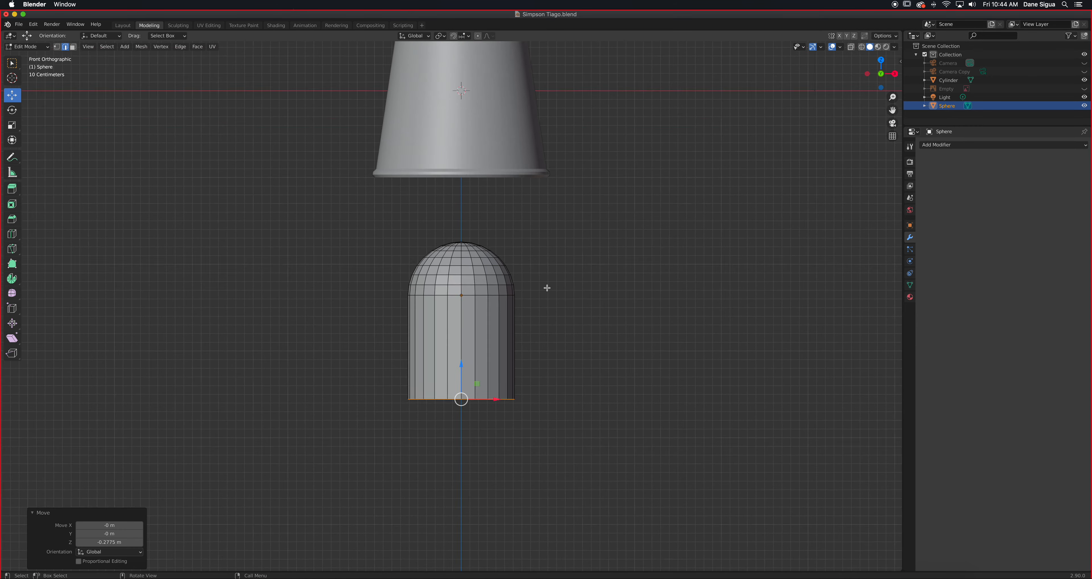
scroll(547, 285, "up", 2)
middle_click_drag(545, 290, 551, 217)
key("Tab")
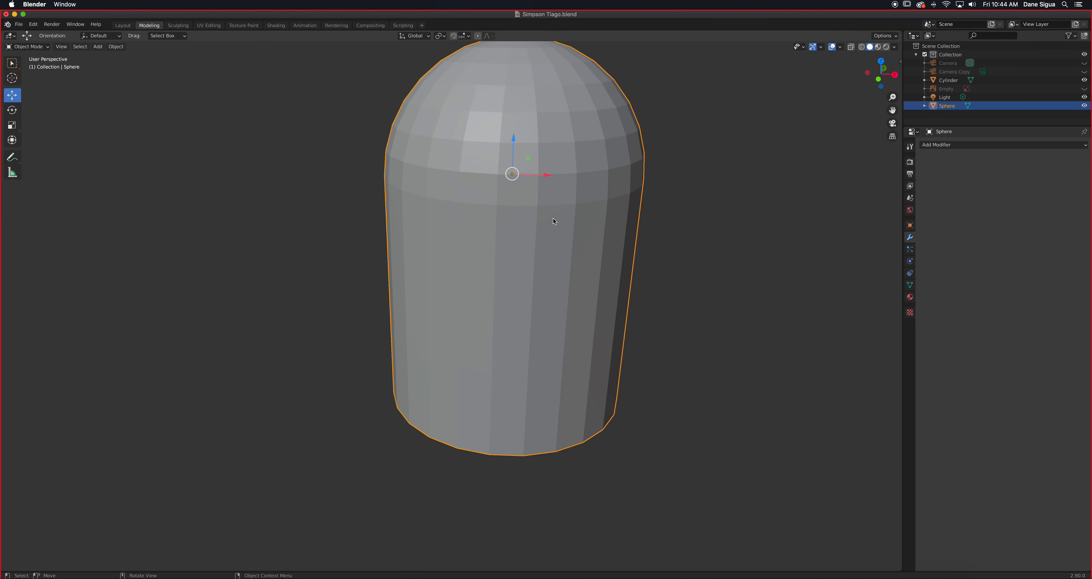
key("Tab")
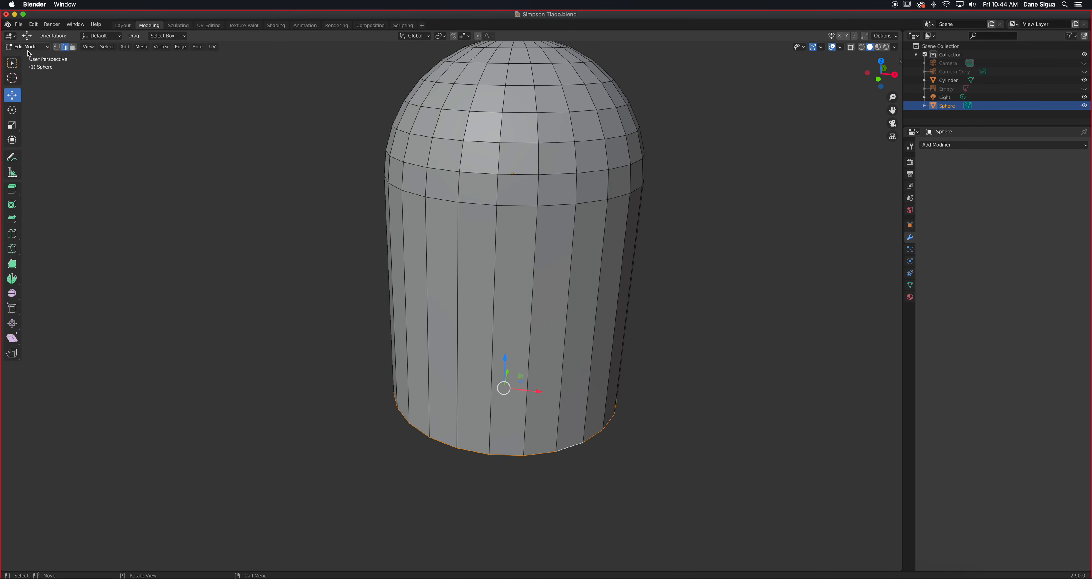
key("Tab")
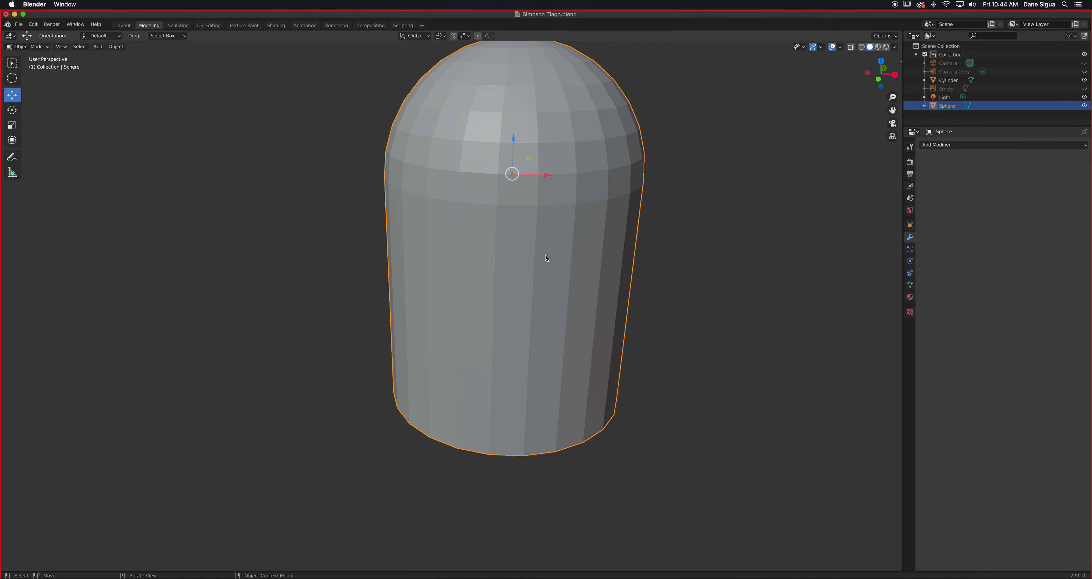
key("Tab")
key("Tab")
key("Tab")
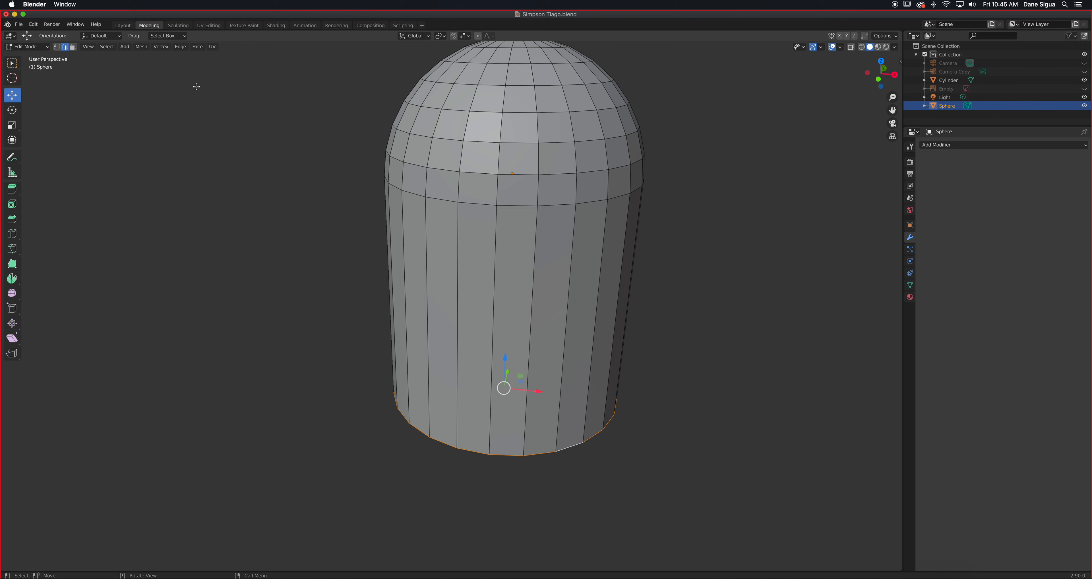
Add a 2 m cube within the lamp body's mesh in Edit Mode and move it beside the body.
left_click(124, 46)
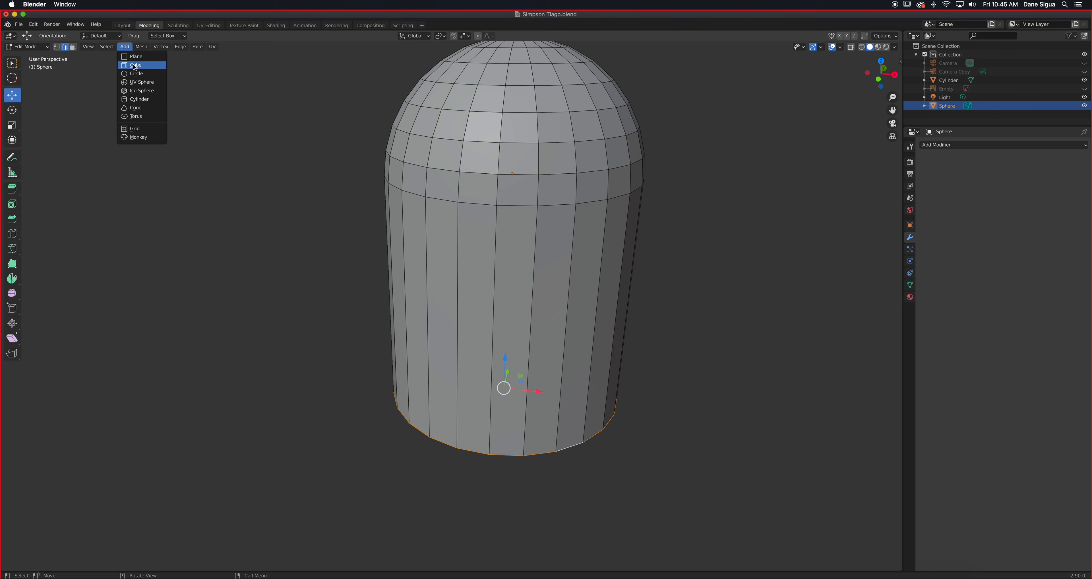
left_click(136, 70)
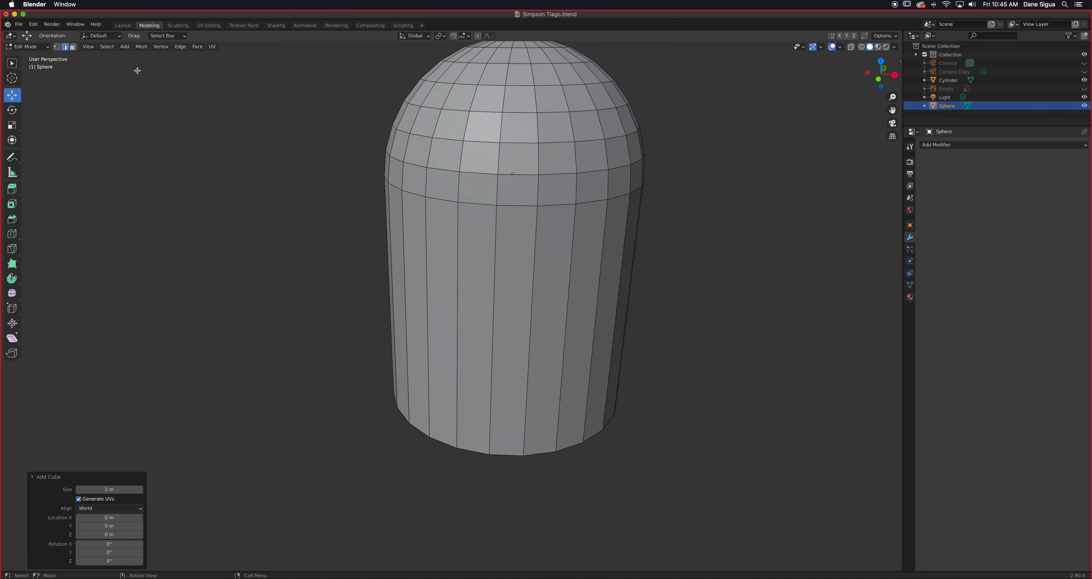
key("g")
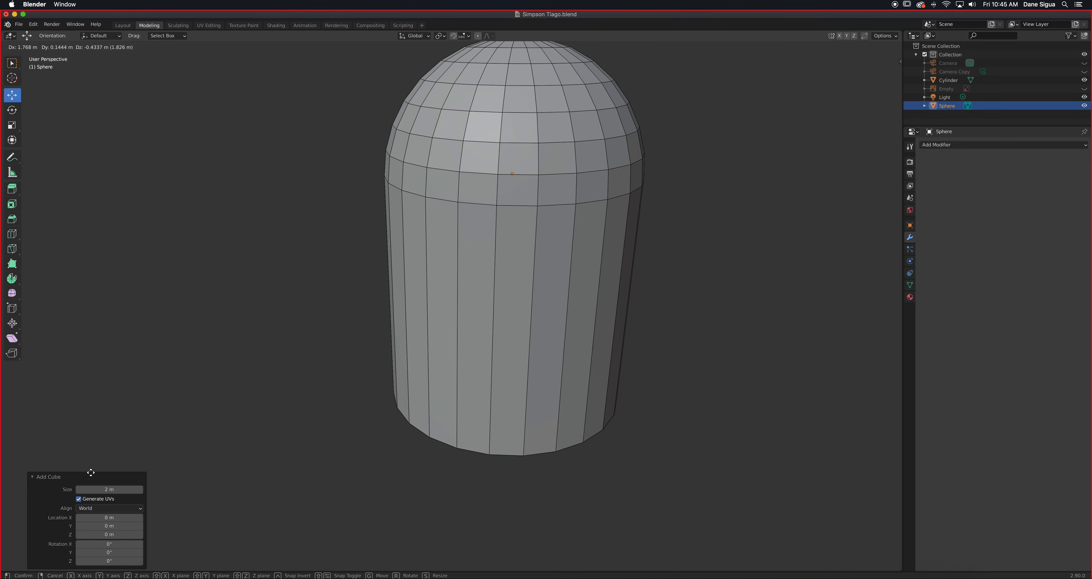
left_click(36, 319)
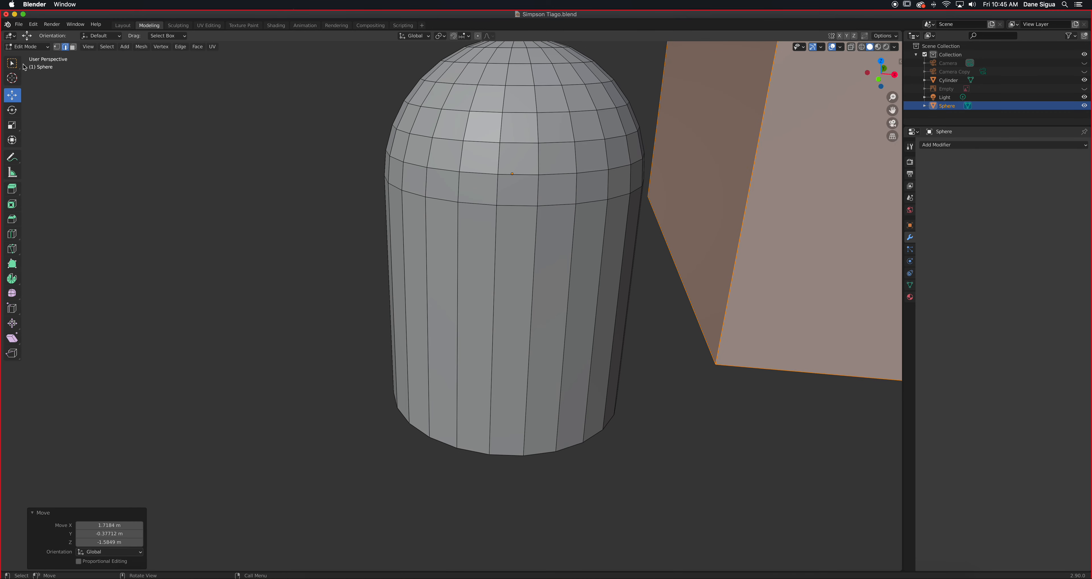
Compare the cube and lamp body, joined as one object, in Object Mode and Edit Mode.
key("Tab")
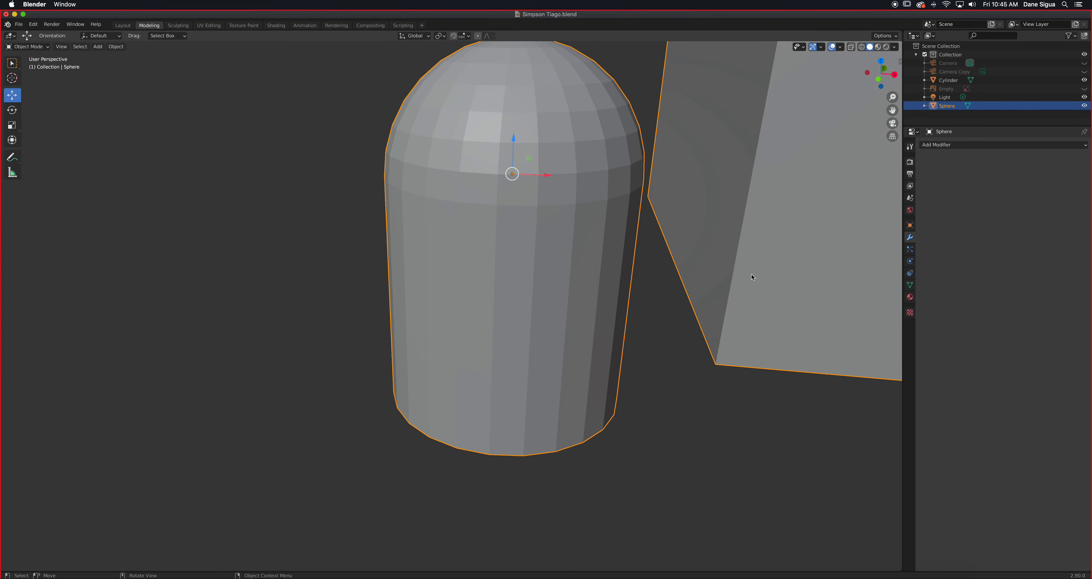
scroll(750, 274, "down", 4)
key("Tab")
key("Tab")
key("Tab")
key("Tab")
key("Tab")
key("Tab")
key("Tab")
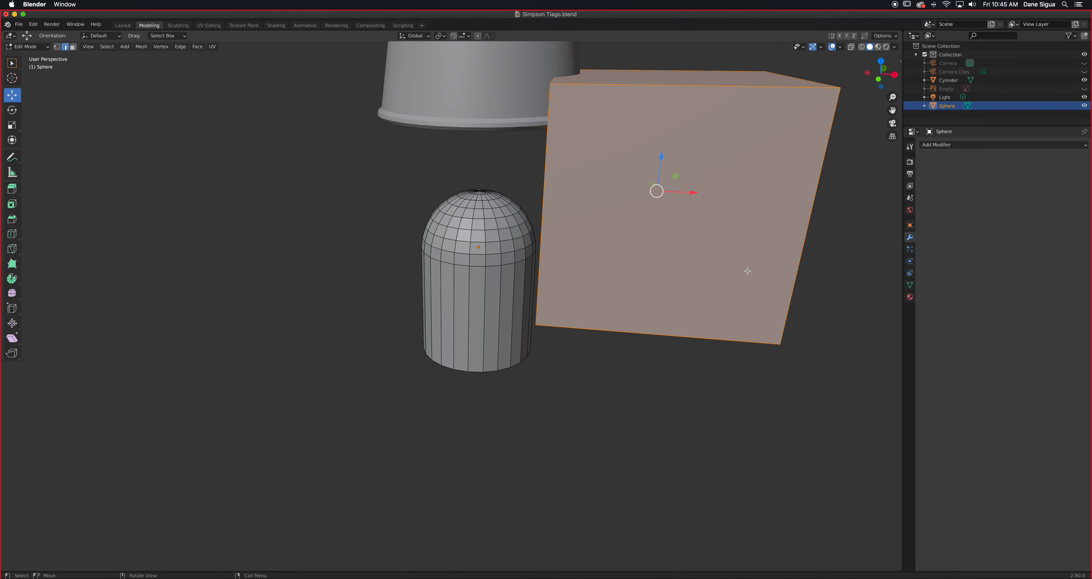
key("Tab")
key("Tab")
key("Tab")
key("Tab")
key("Tab")
key("Tab")
Undo the cube's move and its addition to the lamp body mesh.
key("ctrl+z")
key("ctrl+z")
key("ctrl+z")
Leave Edit Mode on the lamp body and add a torus mesh as a separate object.
key("Tab")
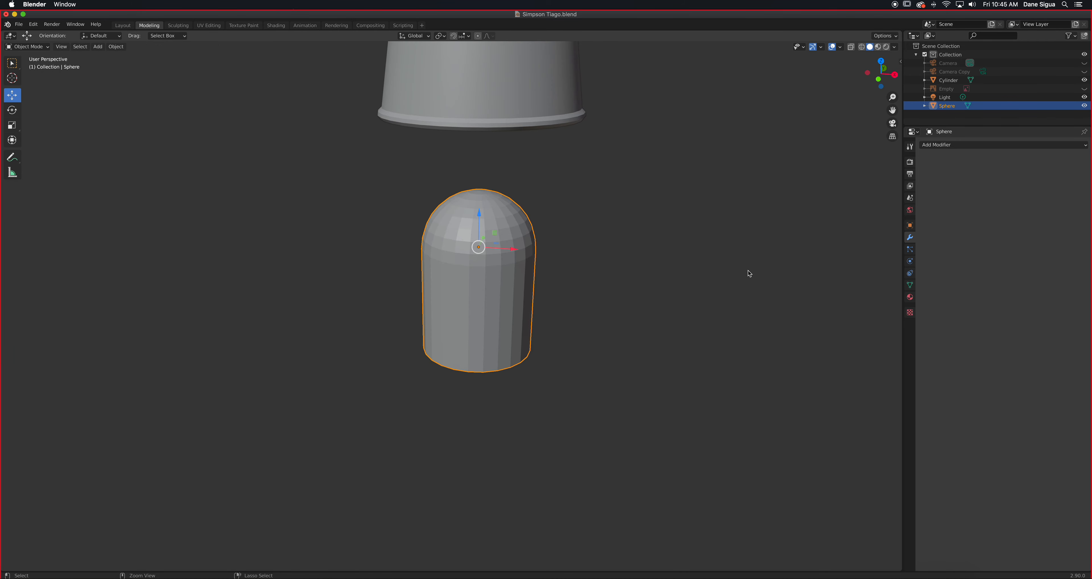
scroll(496, 232, "up", 2)
mouse_move(499, 233)
middle_mouse_down()
mouse_move(504, 171)
mouse_move(489, 228)
middle_mouse_up()
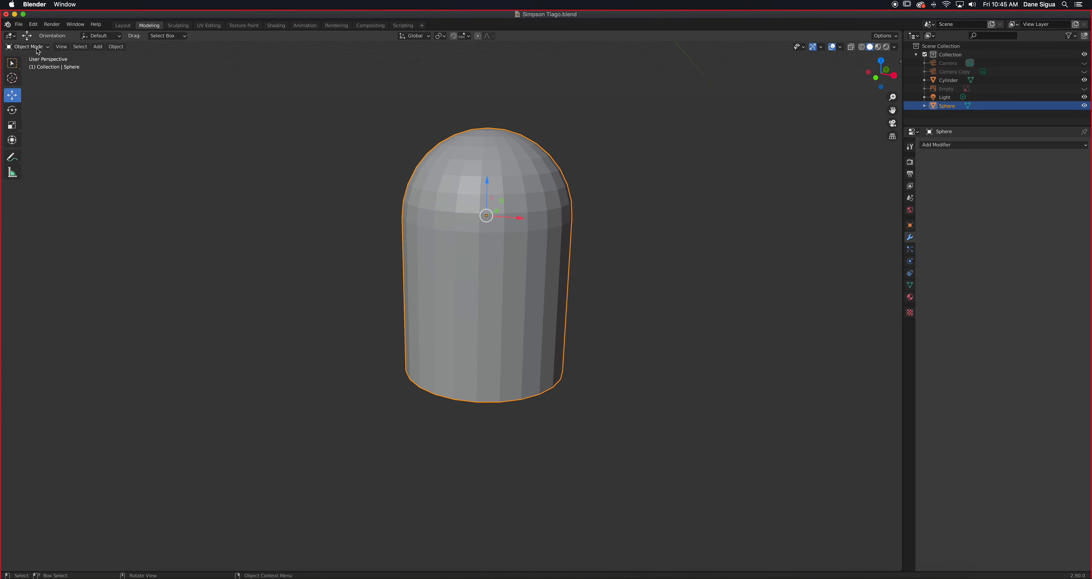
left_click(80, 47)
left_click(97, 46)
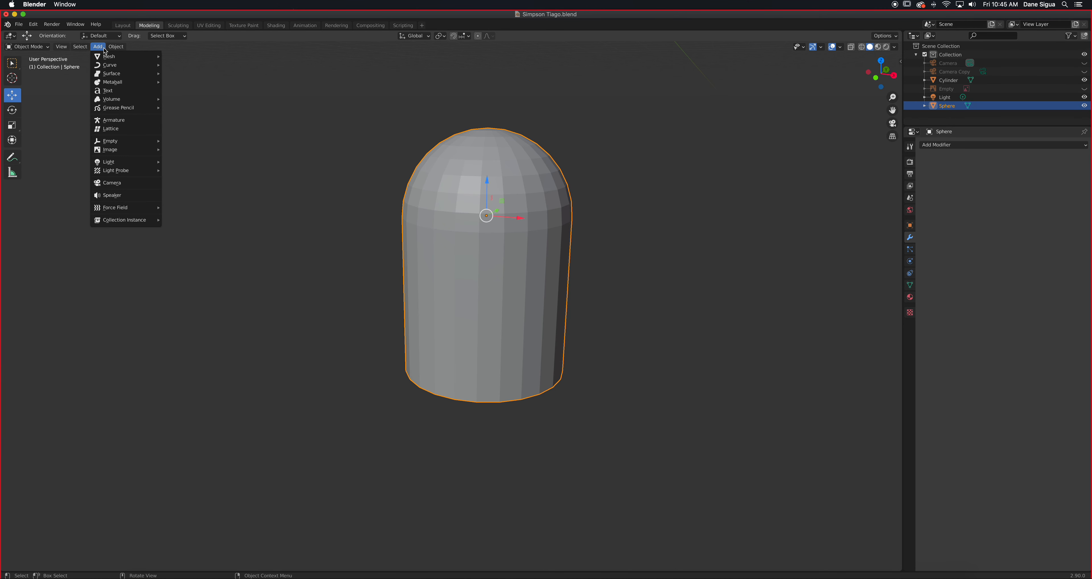
mouse_move(108, 57)
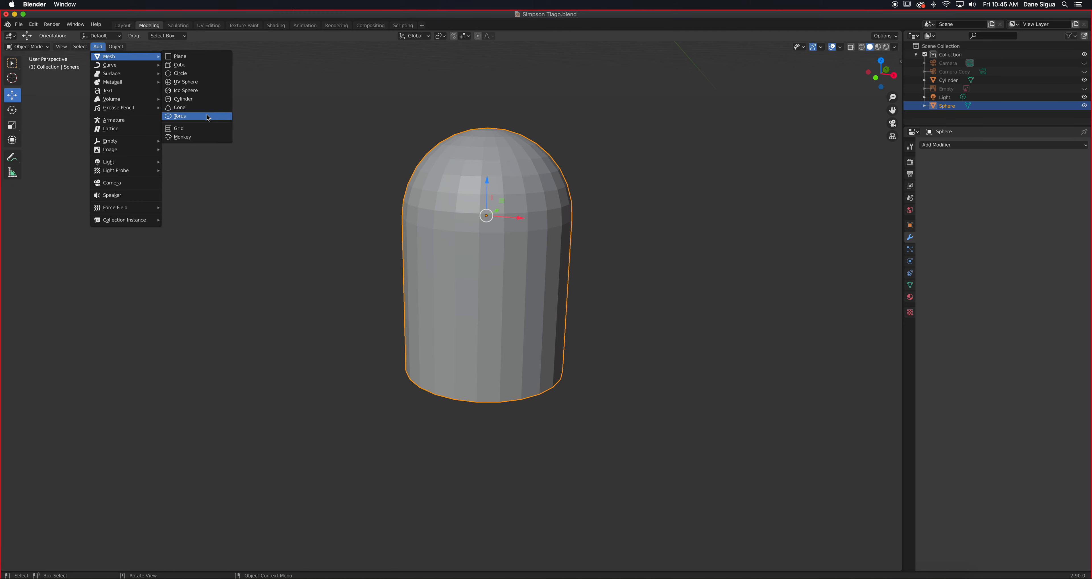
left_click(207, 117)
Set both the major and minor segments of the new torus to 24.
scroll(675, 181, "down", 4)
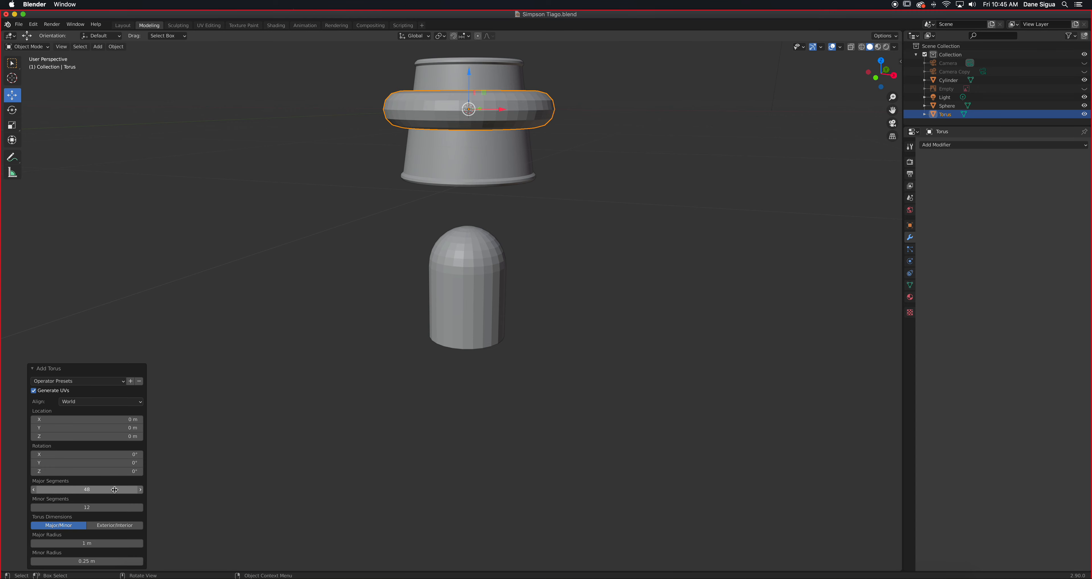
left_click(115, 489)
key("Return")
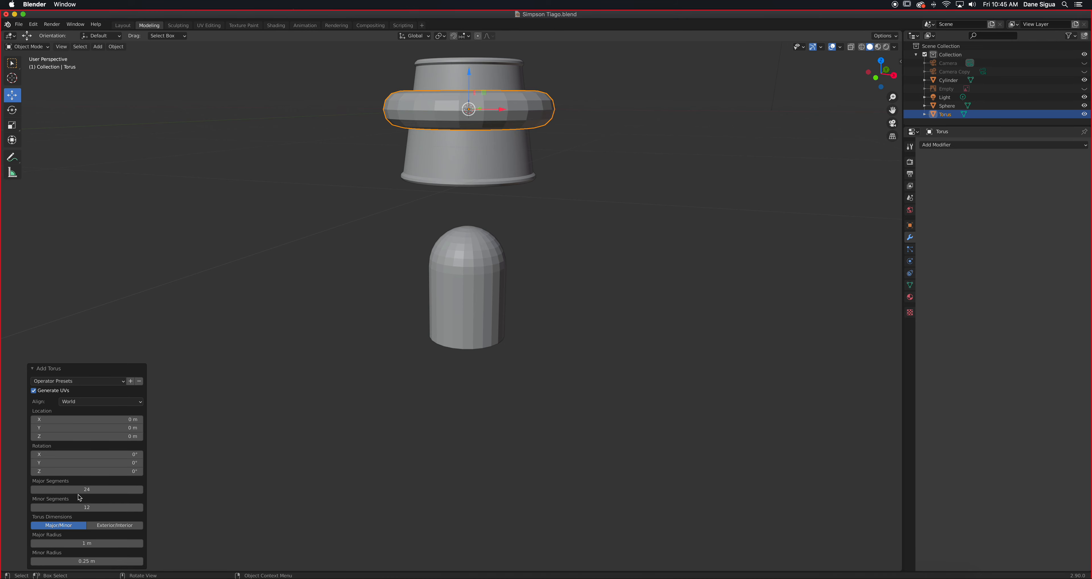
left_click(107, 506)
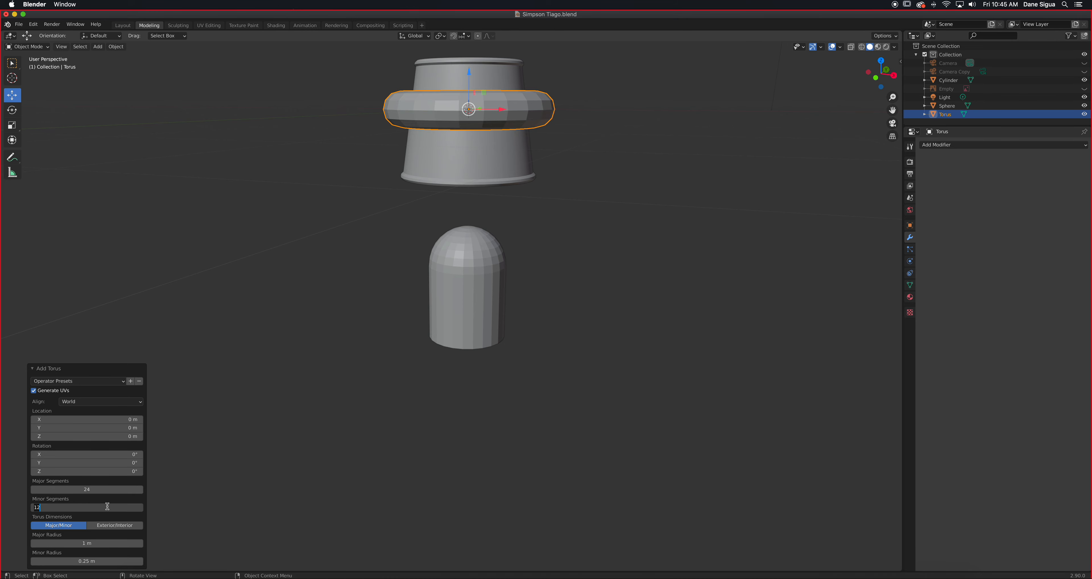
key("Return")
Inspect the torus from above and reduce its minor segments to 18.
middle_click_drag(509, 106, 498, 143)
scroll(499, 142, "down", 1)
scroll(498, 142, "up", 2)
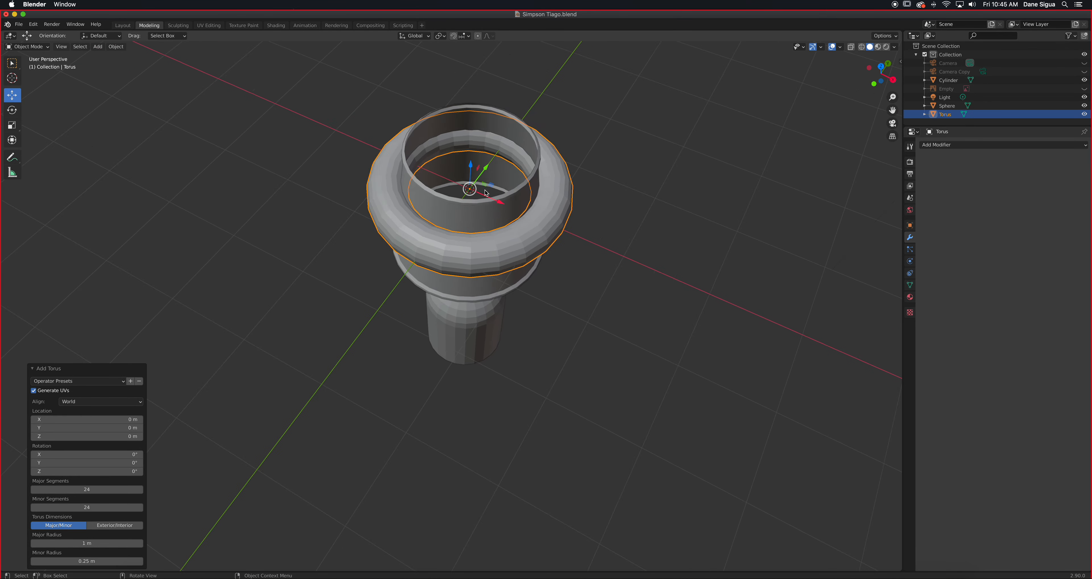
left_click(97, 508)
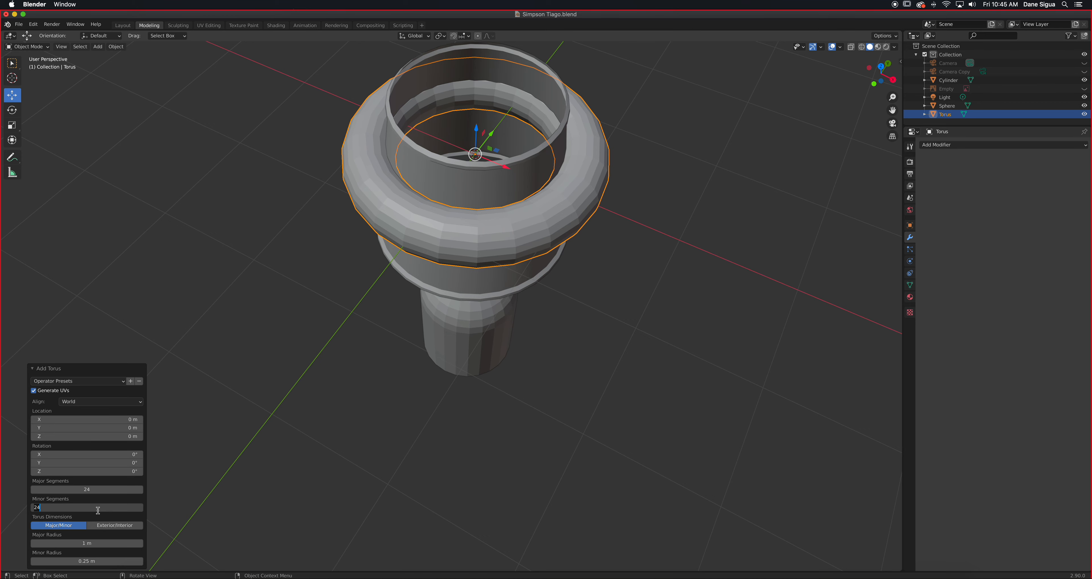
key("Return")
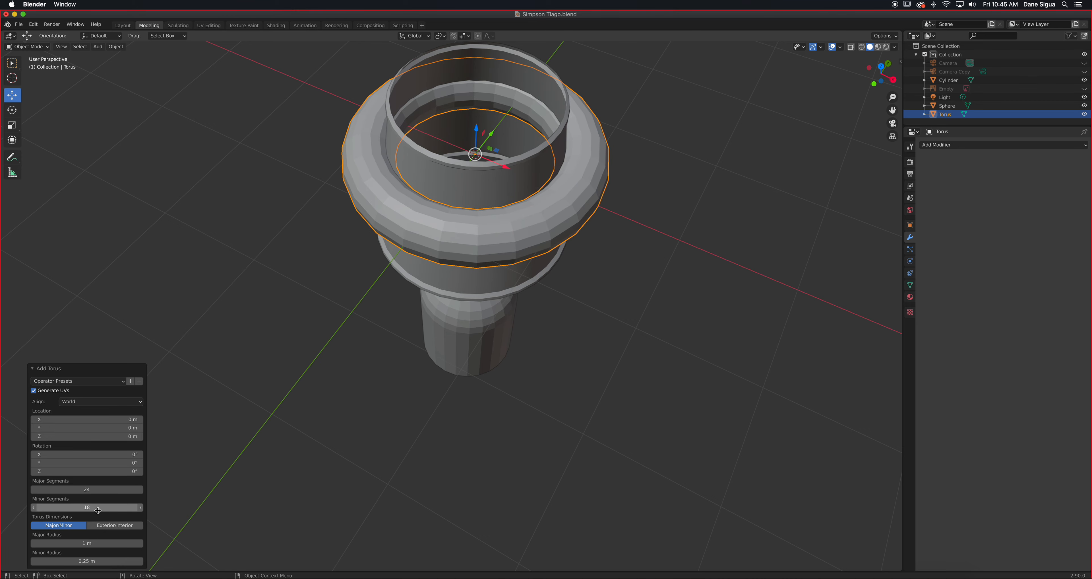
In front view, lower the torus about 3.843 m along Z to just below the domed lamp body.
middle_click_drag(395, 255, 390, 280)
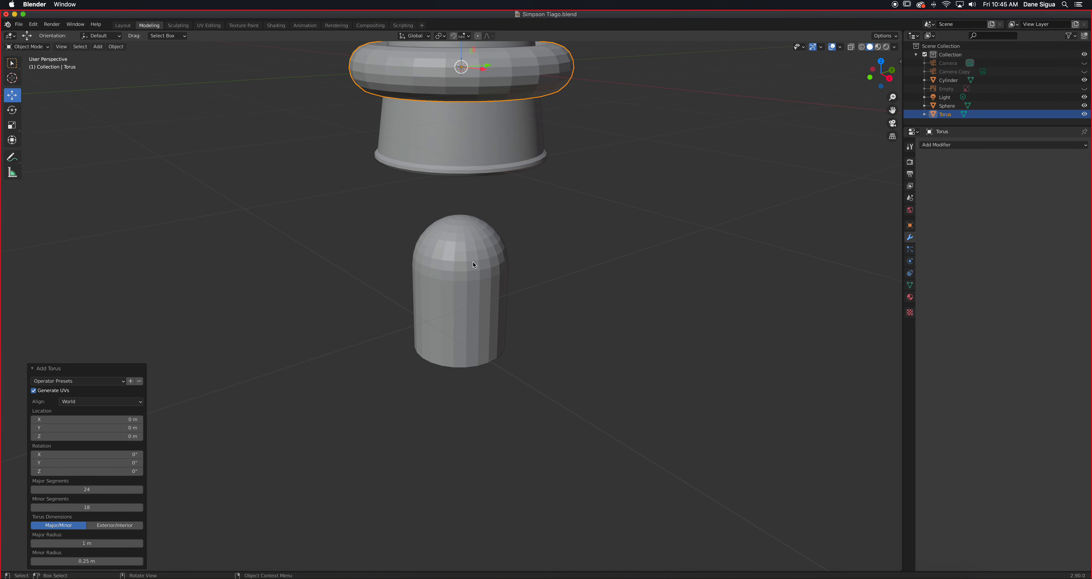
scroll(456, 277, "down", 2)
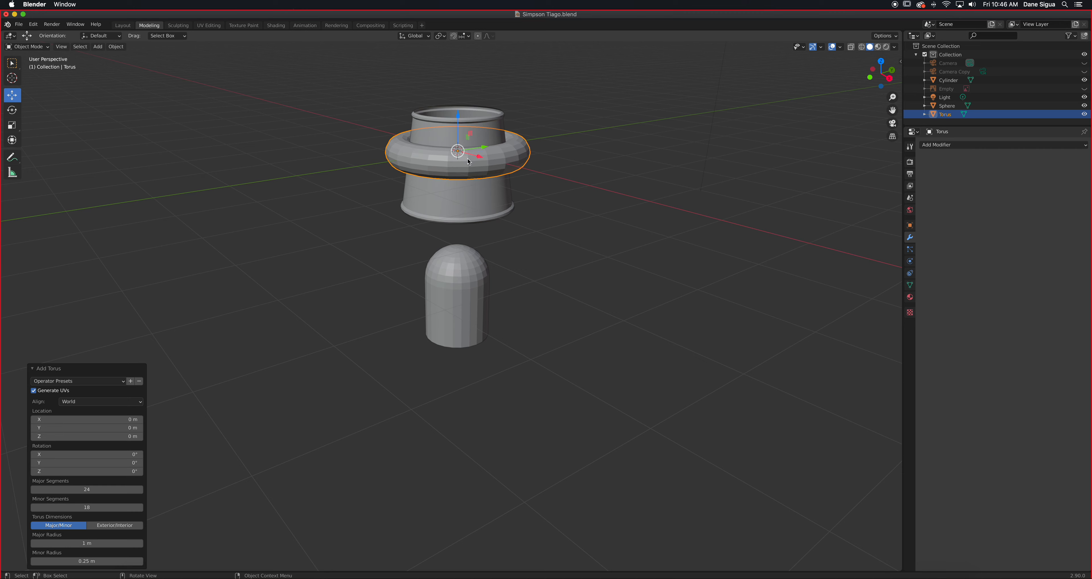
key("KP_1")
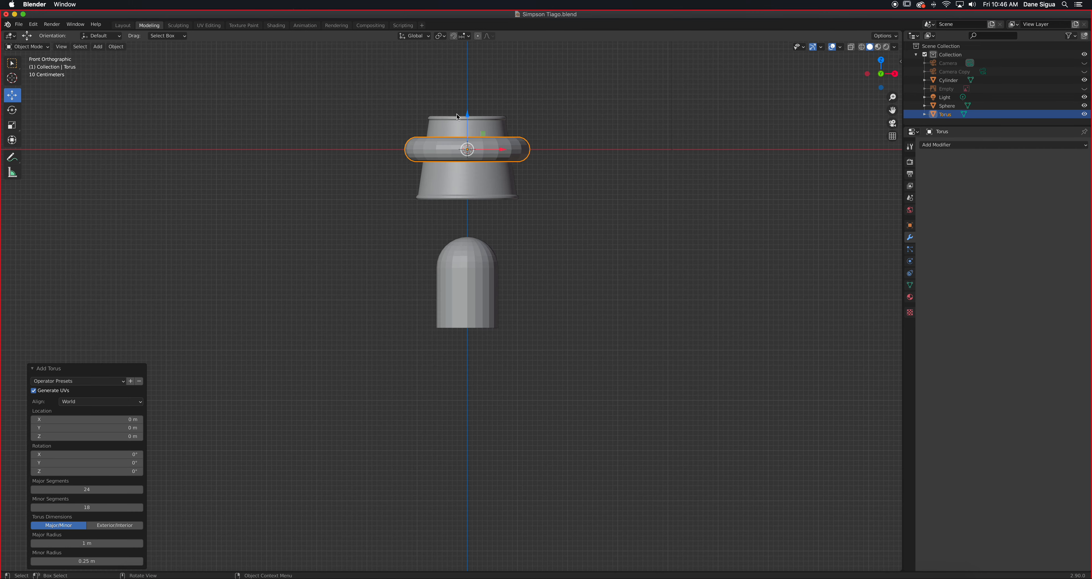
left_click_drag(468, 116, 452, 311)
scroll(450, 311, "up", 6)
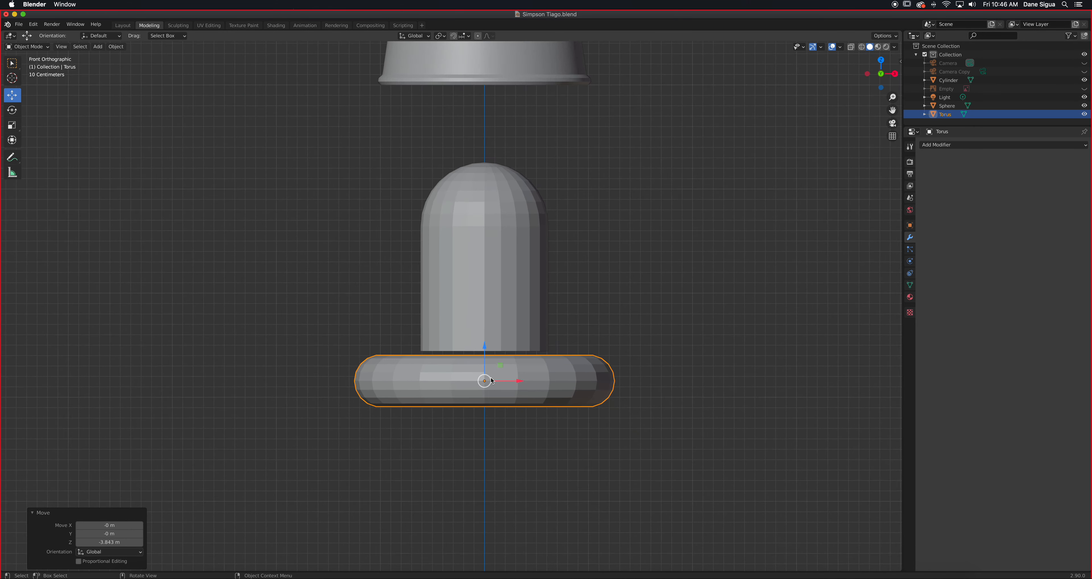
Scale the torus to about 0.579 and raise it about 0.188 m along Z around the lamp body's bottom edge.
key("s")
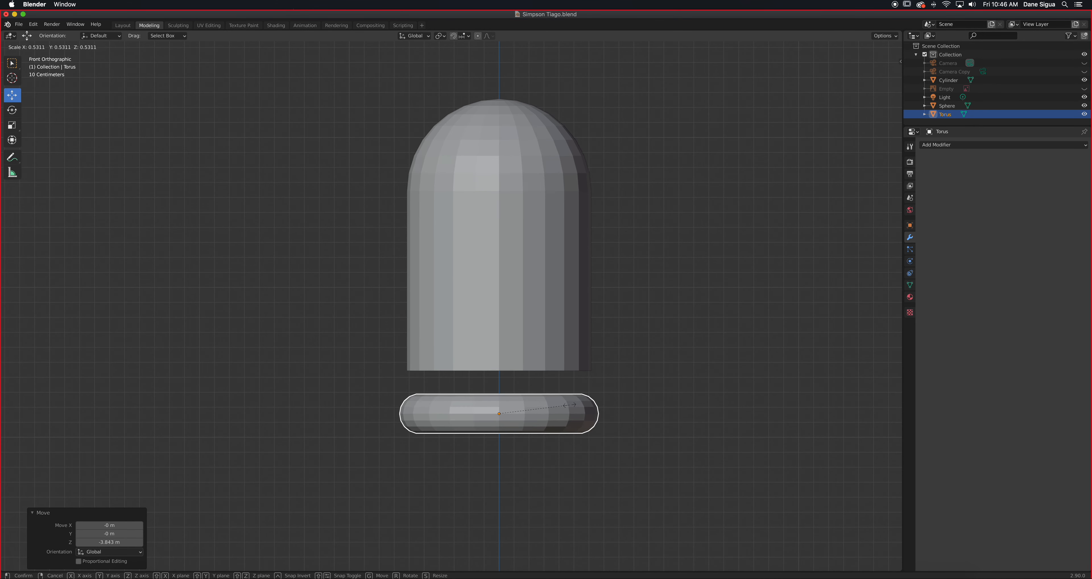
left_click(575, 405)
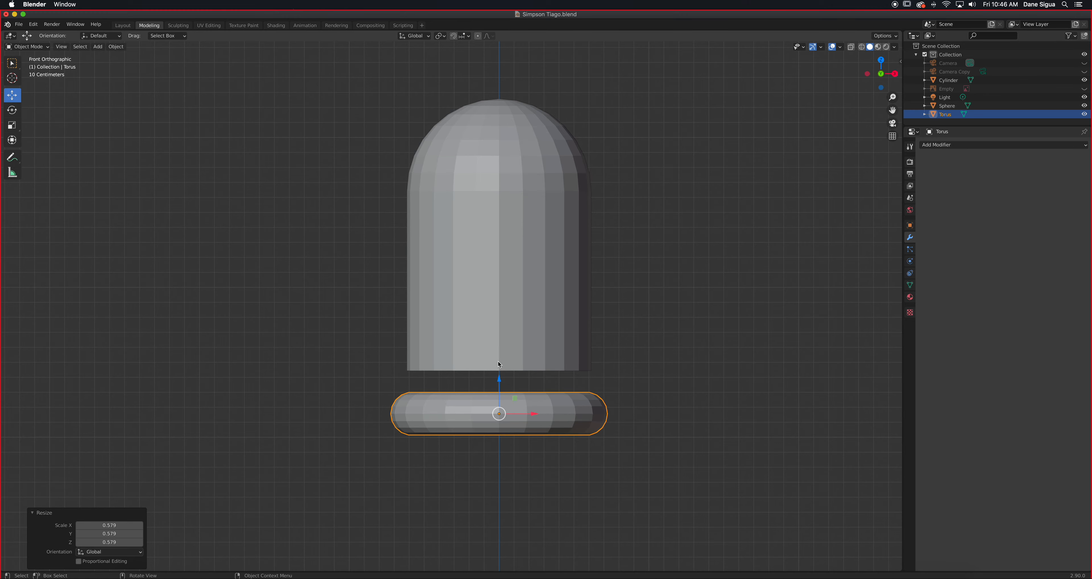
left_click_drag(500, 382, 495, 350)
middle_click_drag(624, 270, 516, 237)
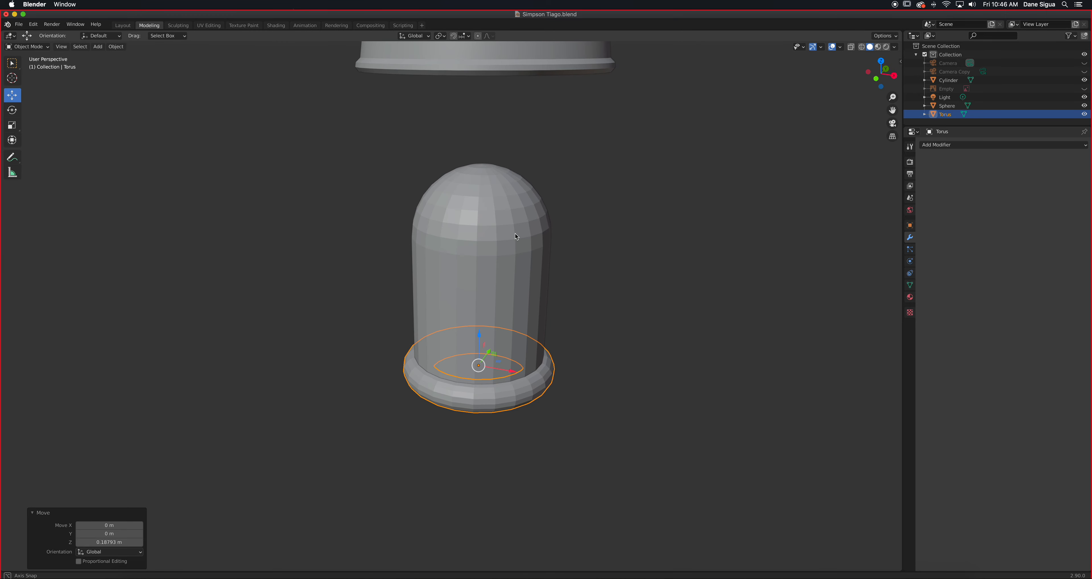
key("Tab")
key("Tab")
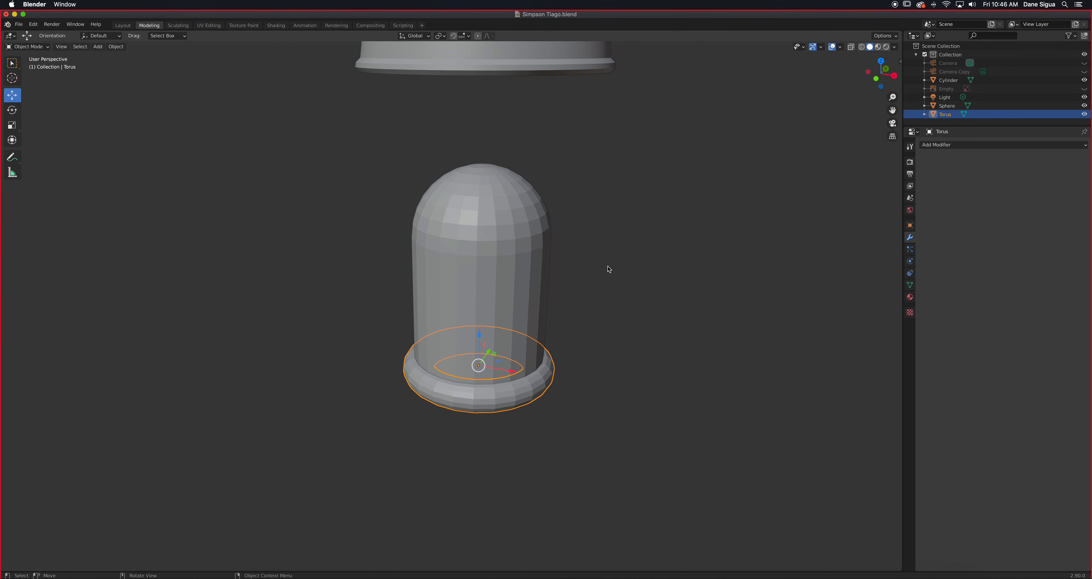
In Edit Mode on the lamp body, select the dome's top center vertex and grow the selection by two rings.
scroll(506, 216, "up", 3)
left_click(512, 179)
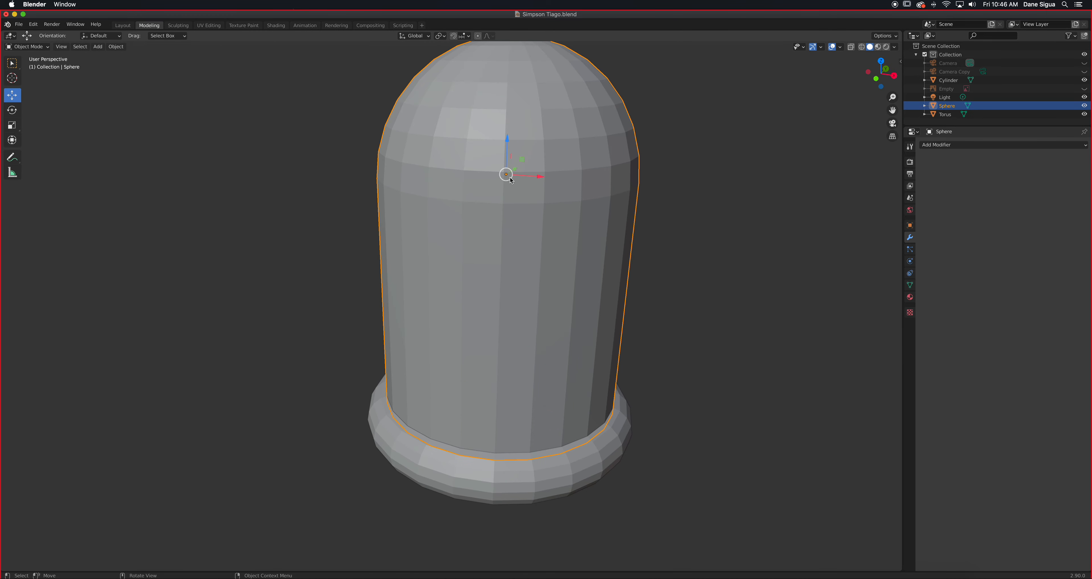
middle_click_drag(540, 132, 532, 305, "shift")
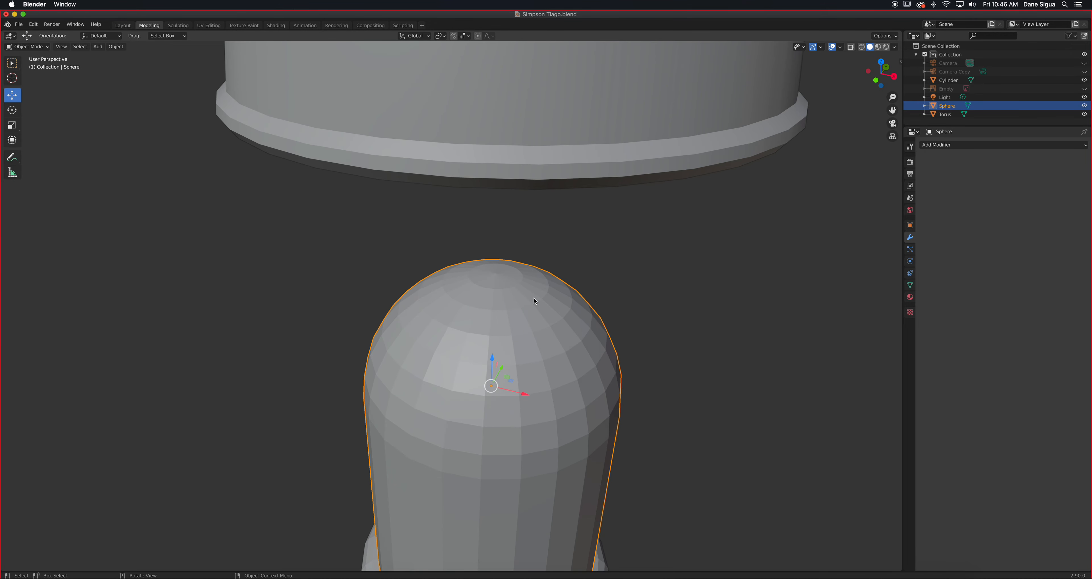
key("Tab")
key("1")
left_click(497, 273)
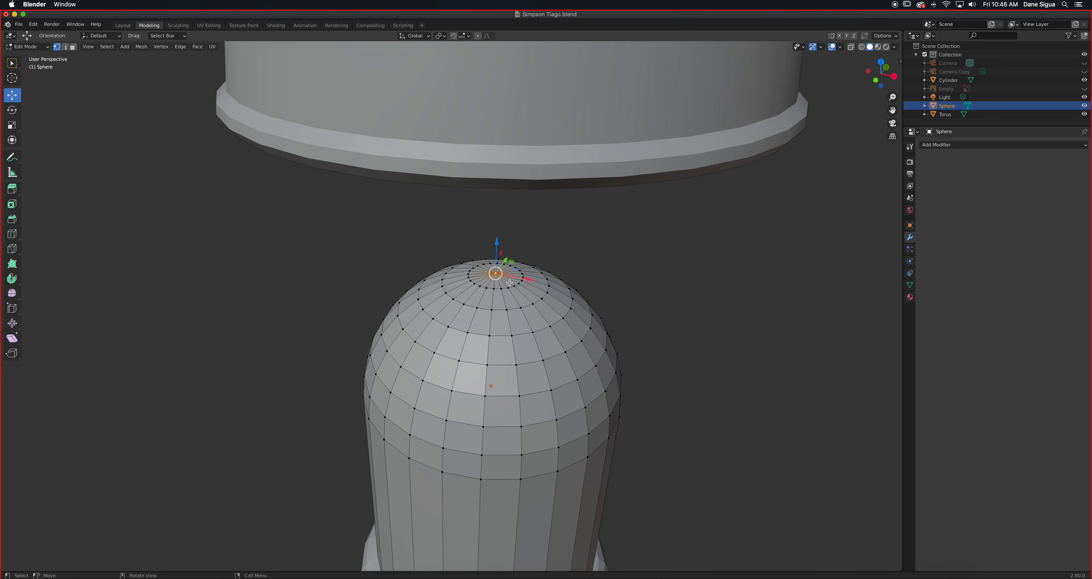
key("ctrl+KP_Add")
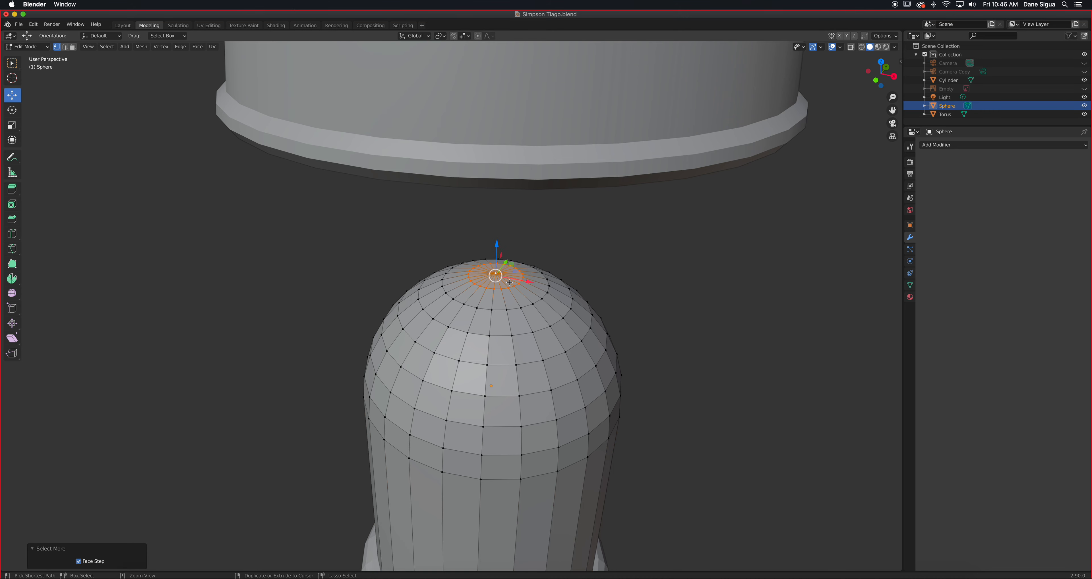
key("ctrl+KP_Add")
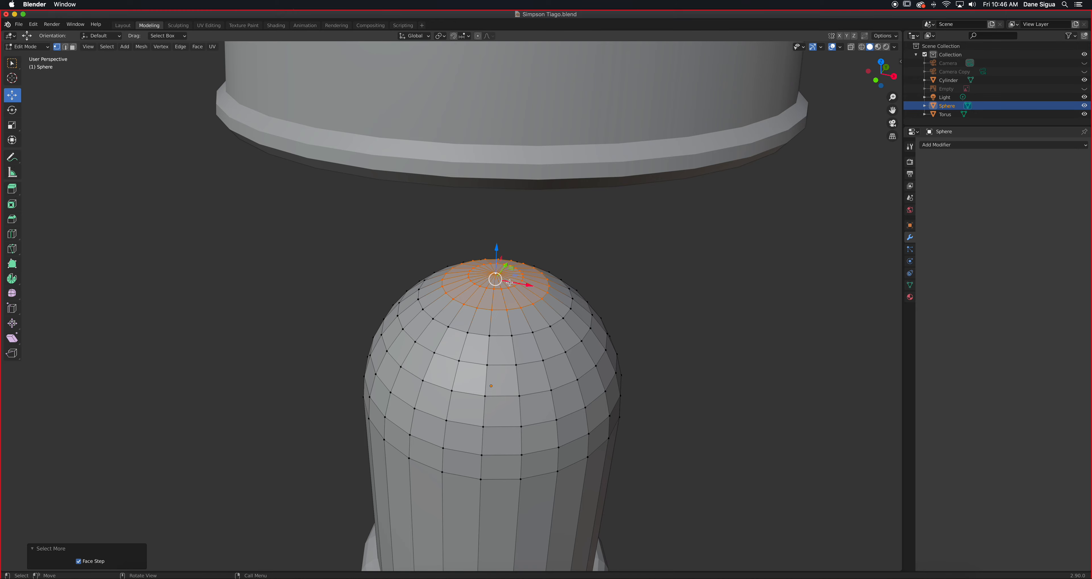
Switch to face selection and extrude the dome's selected top faces about 0.098 m inward to form a recess.
scroll(506, 272, "up", 2)
scroll(507, 272, "up", 3)
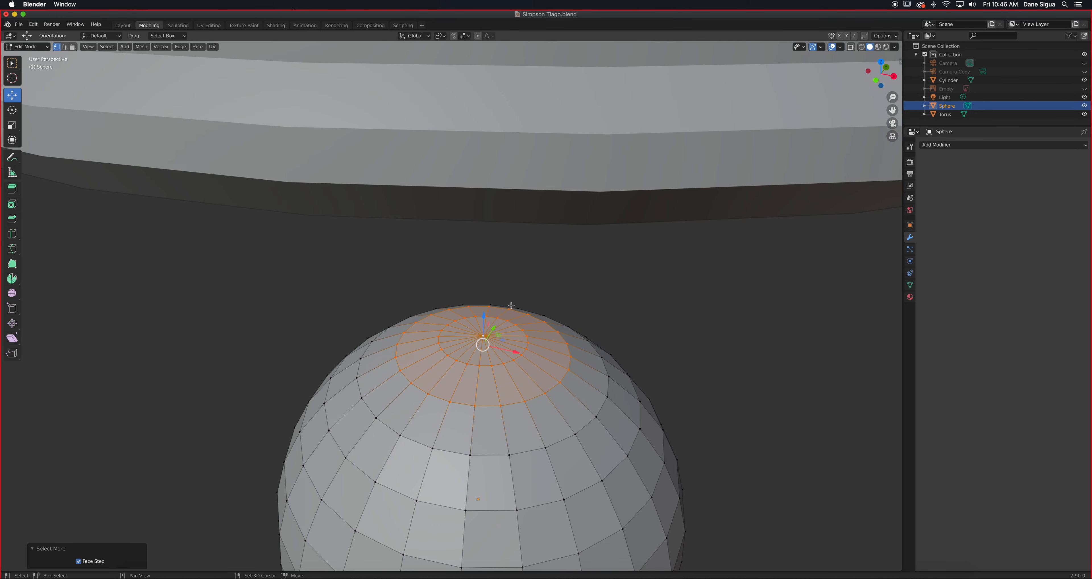
middle_click_drag(530, 344, 529, 337)
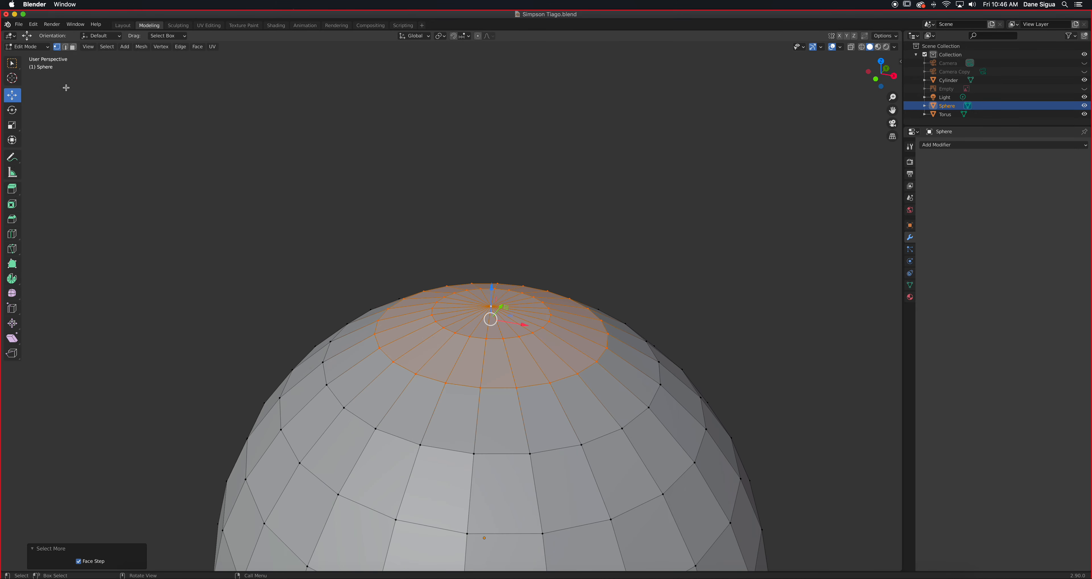
left_click(73, 48)
key("e")
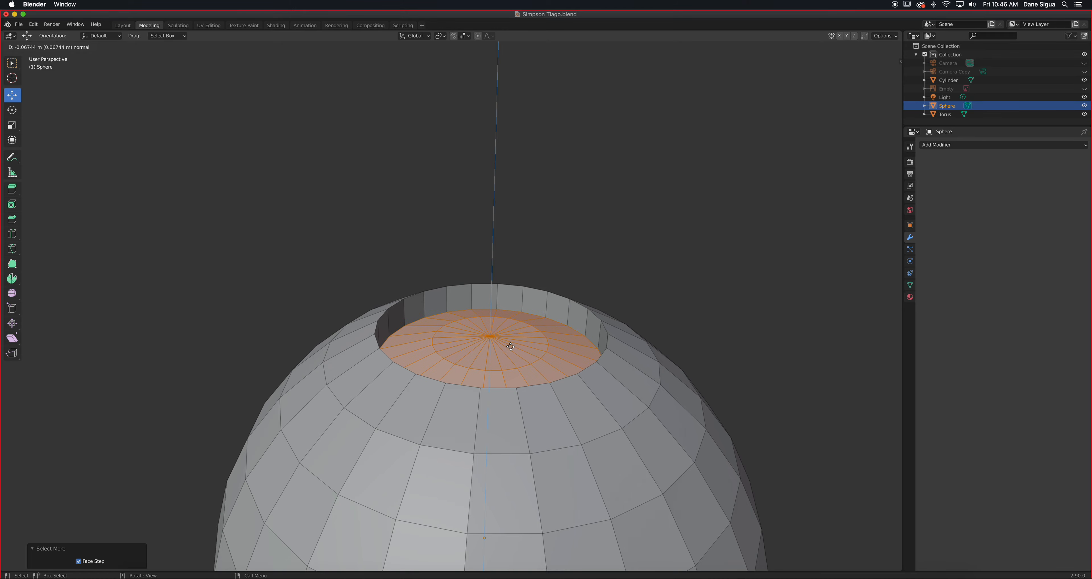
left_click(506, 360)
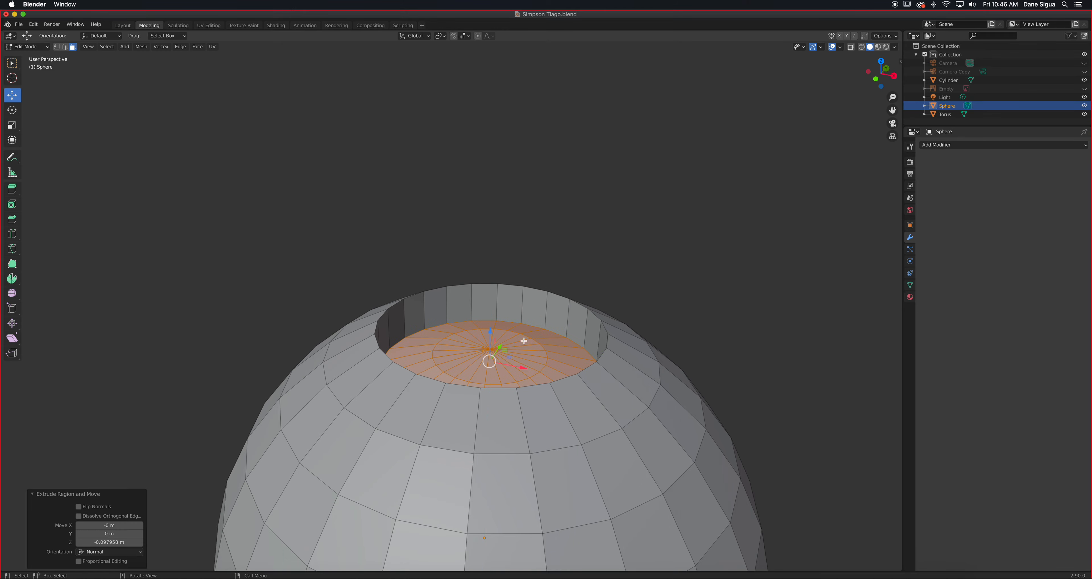
scroll(526, 331, "down", 4)
middle_click_drag(537, 314, 511, 325)
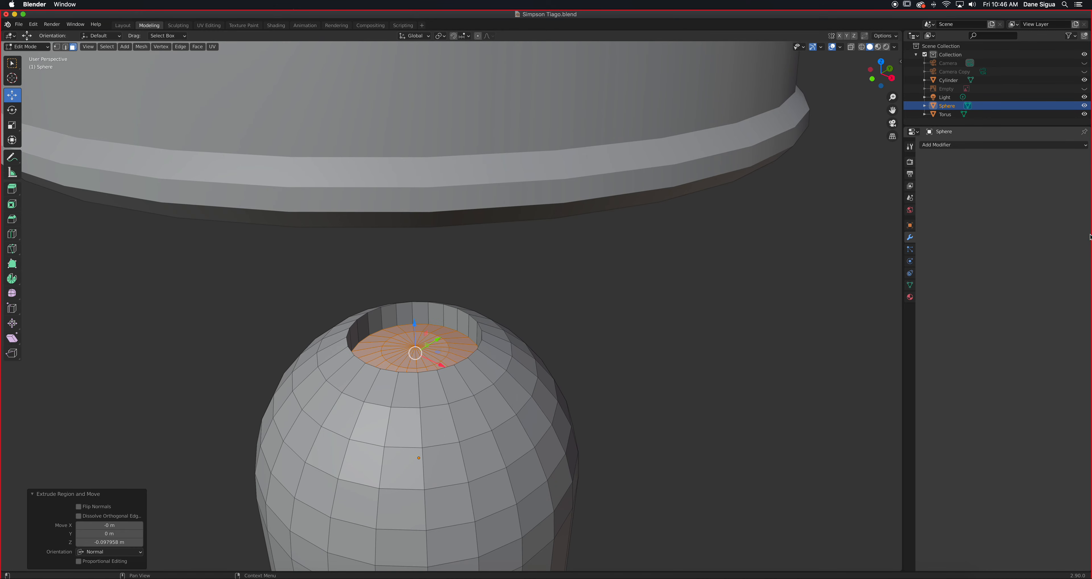
Show the reference image, examine the table lamp's neck between shade and body, and hide the image again.
left_click(1085, 88)
scroll(485, 263, "up", 1)
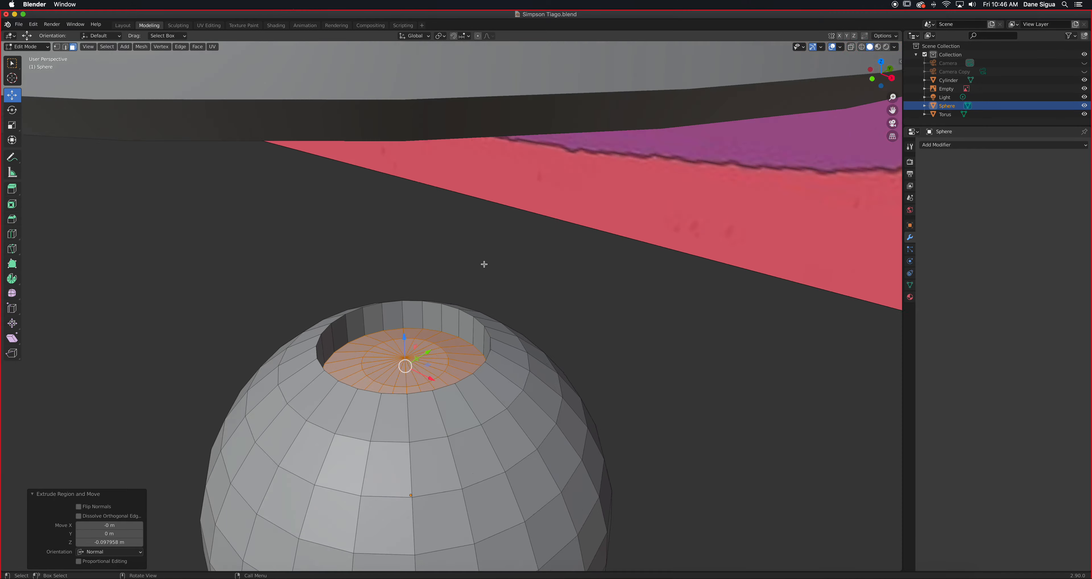
scroll(485, 261, "down", 6)
middle_click_drag(435, 205, 504, 198)
middle_click_drag(456, 150, 456, 302, "shift")
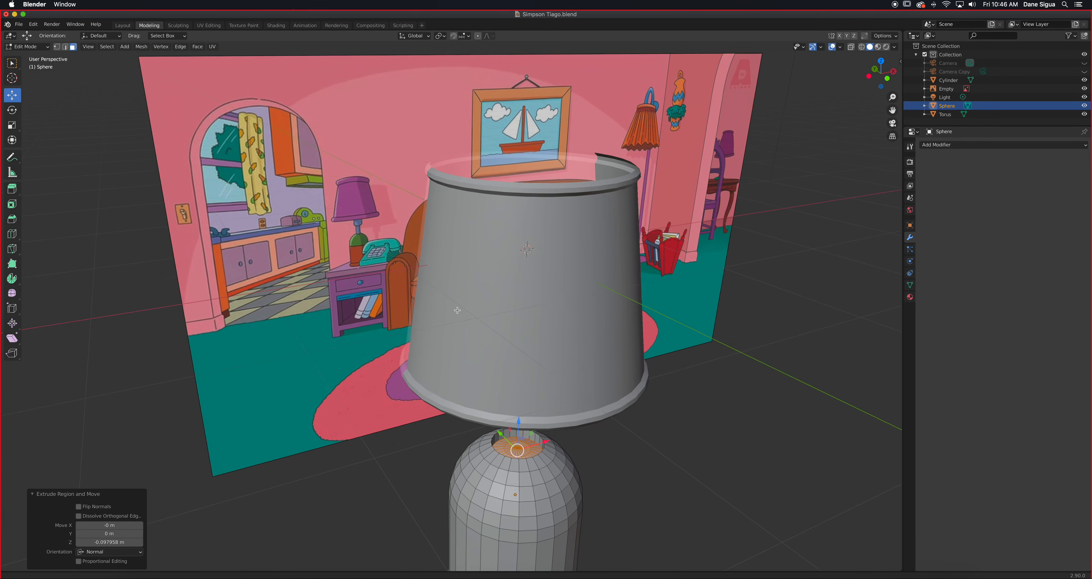
scroll(455, 299, "up", 8)
middle_click_drag(377, 260, 385, 289, "shift")
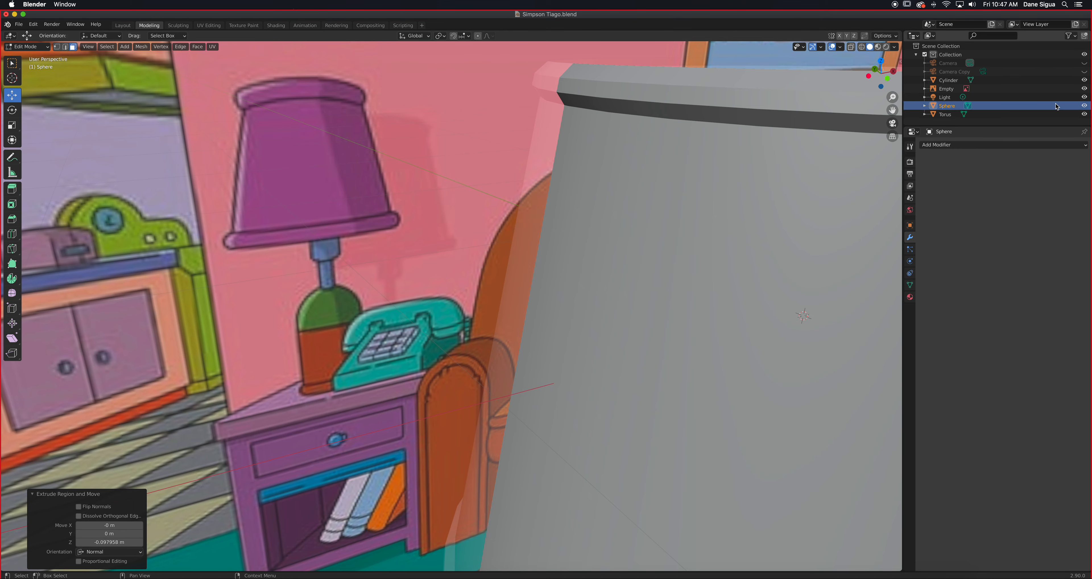
left_click(1085, 88)
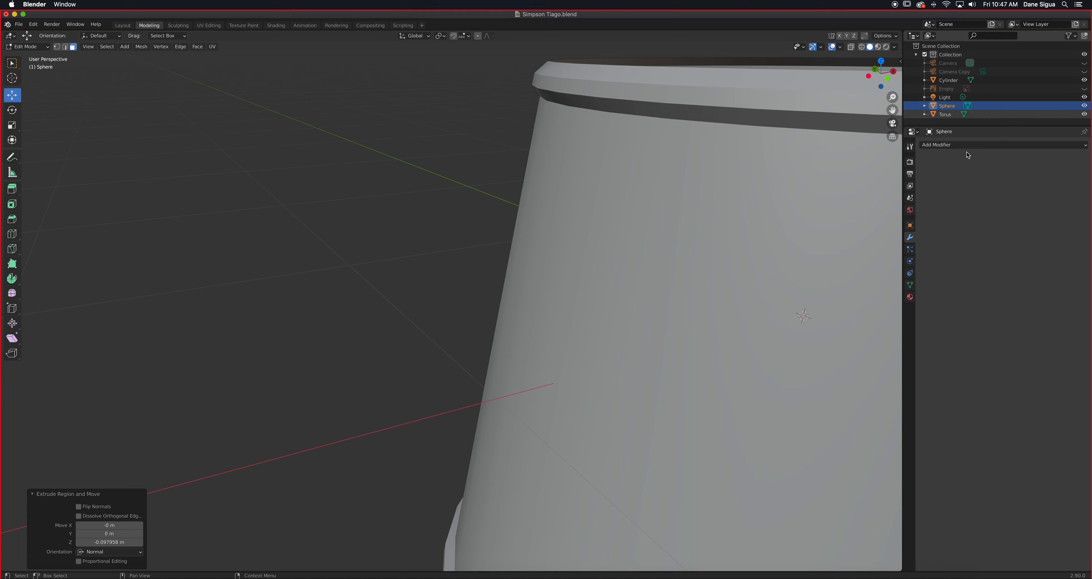
Inset the selected faces on the floor of the dome's recess by about 0.037 m.
scroll(730, 247, "up", 3)
scroll(730, 247, "down", 6)
middle_click_drag(690, 300, 560, 261, "shift")
scroll(624, 170, "up", 2)
scroll(624, 169, "up", 2)
scroll(509, 360, "up", 2)
middle_click_drag(510, 361, 514, 339)
scroll(518, 375, "up", 1)
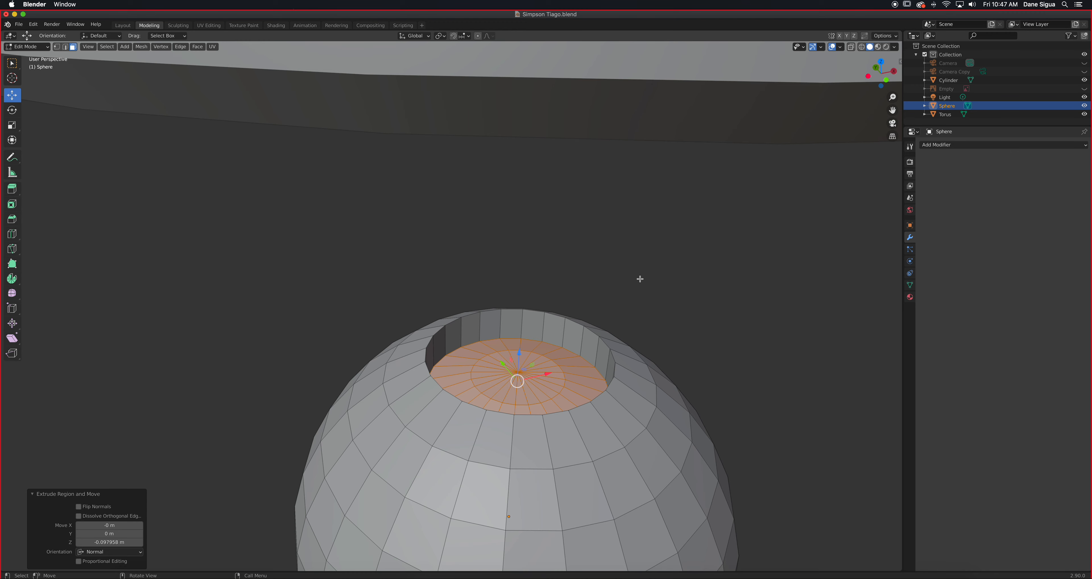
key("i")
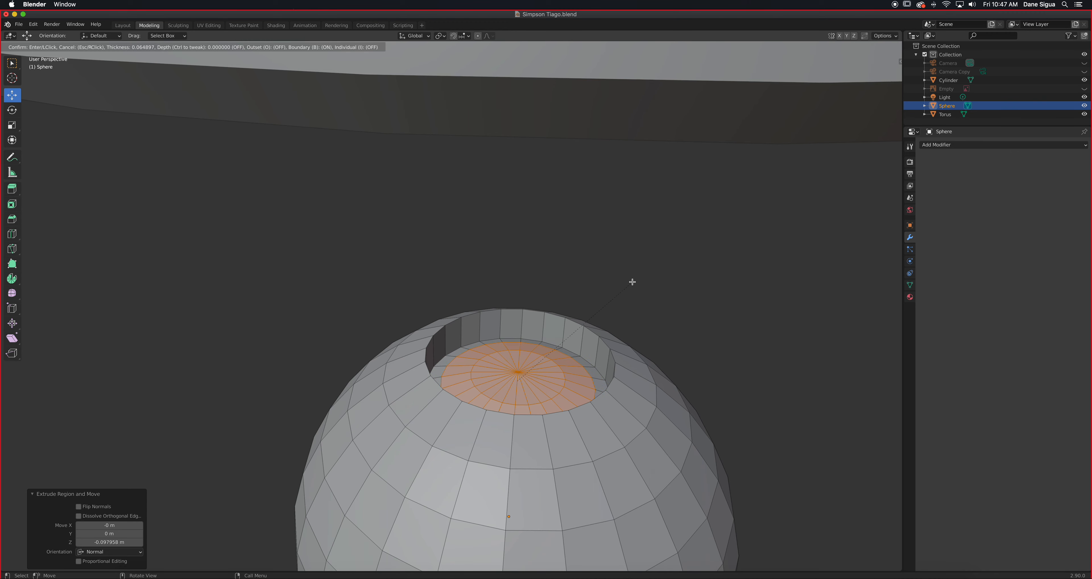
left_click(635, 280)
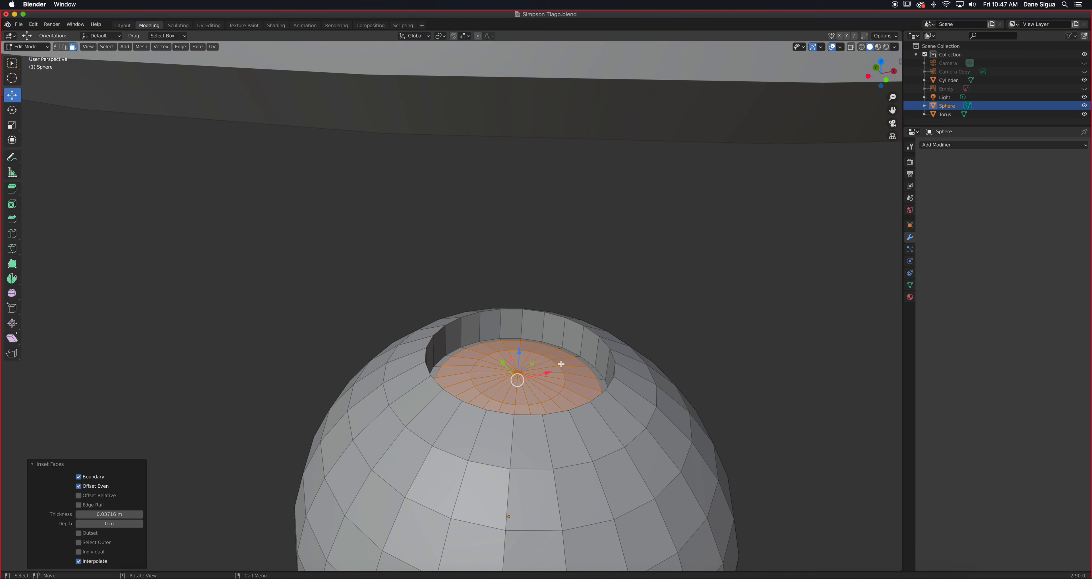
Extrude the inset faces about 0.461 m upward into a neck and raise them another 0.031 m along Z in front view.
key("e")
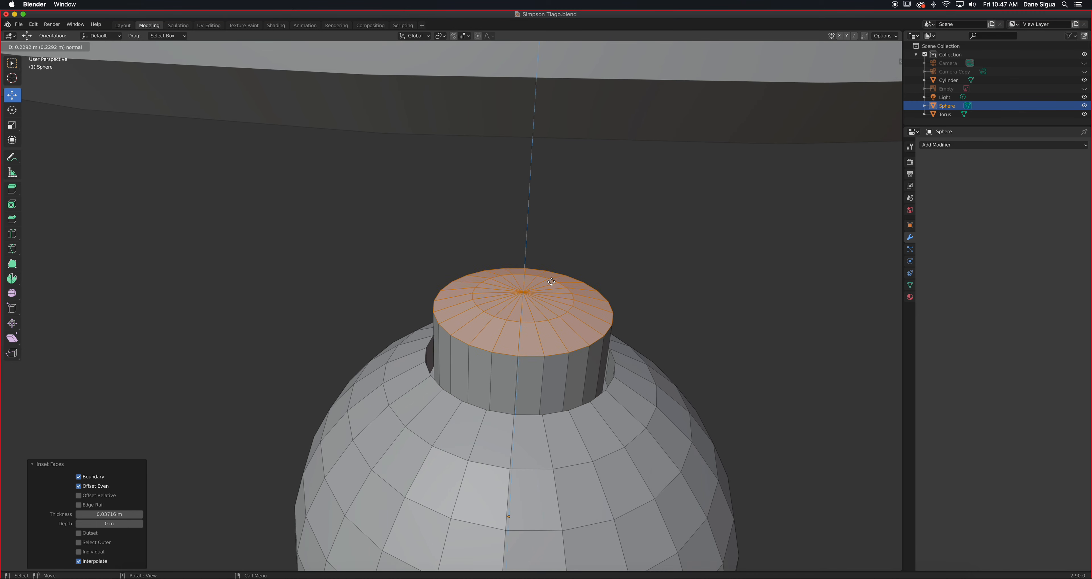
left_click(554, 203)
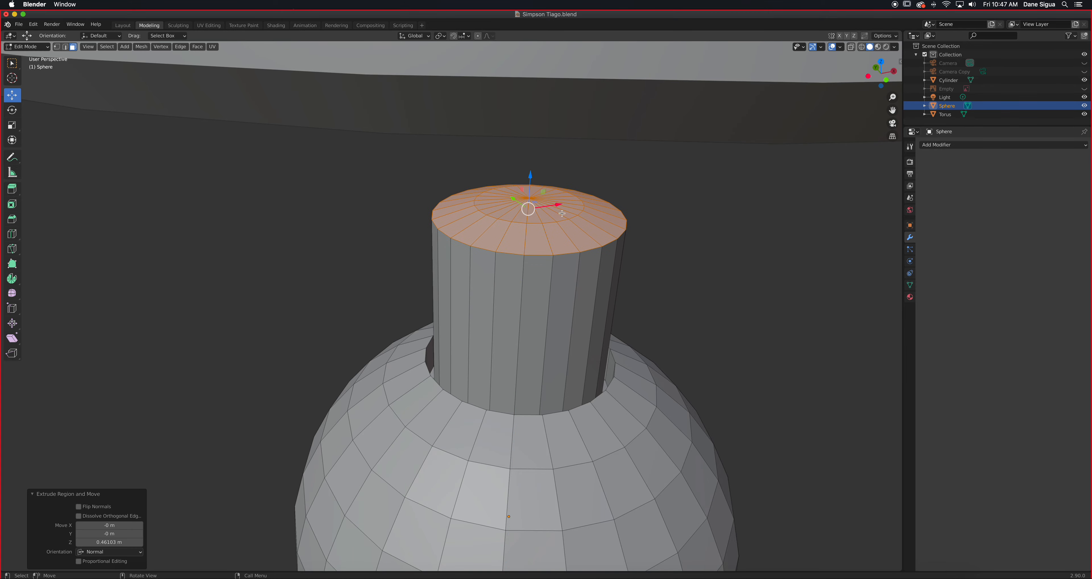
key("KP_1")
scroll(617, 324, "down", 3)
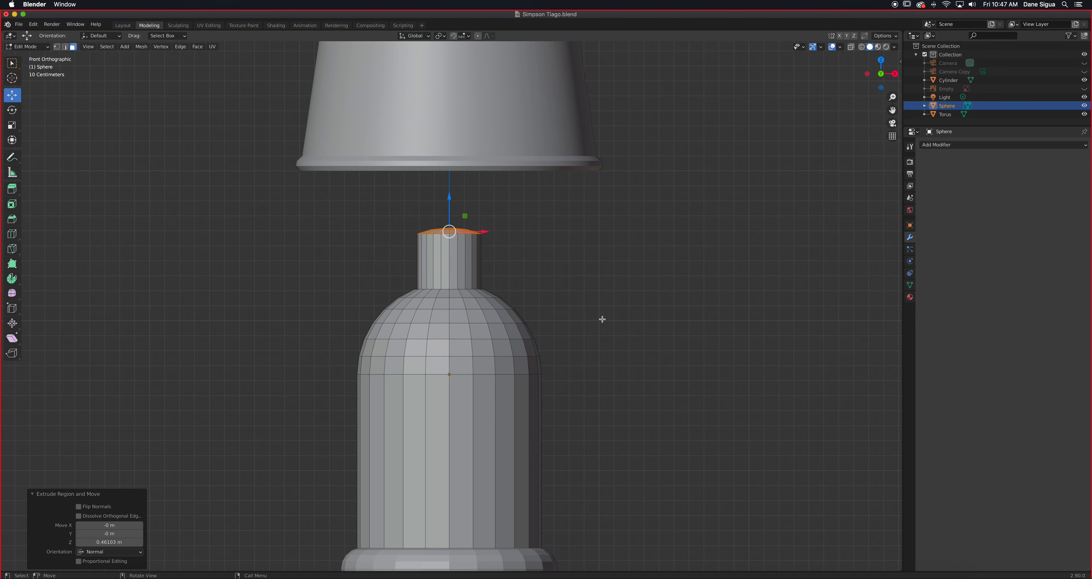
scroll(490, 284, "up", 3)
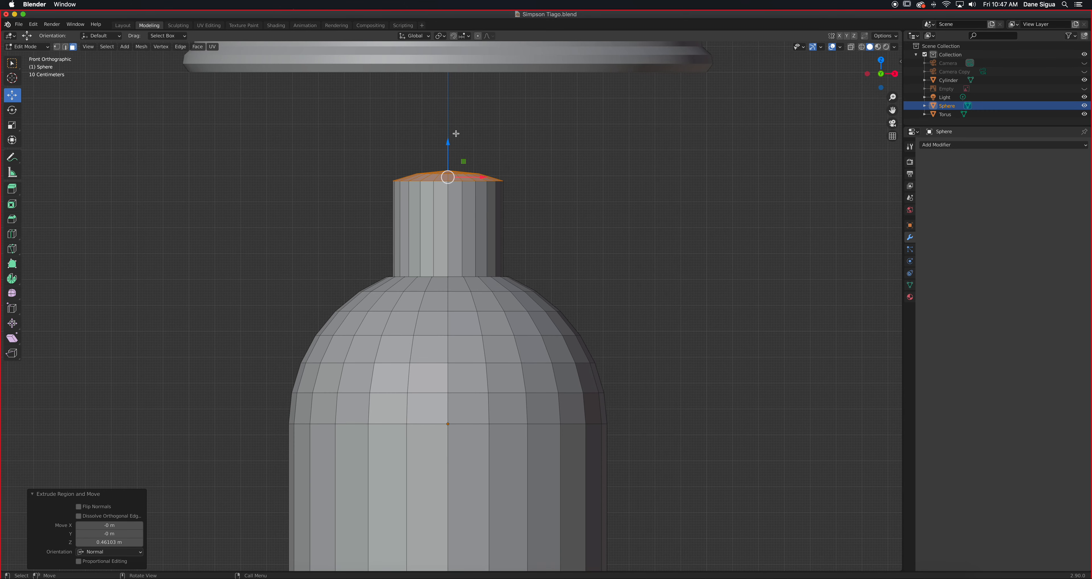
left_click_drag(449, 143, 450, 134)
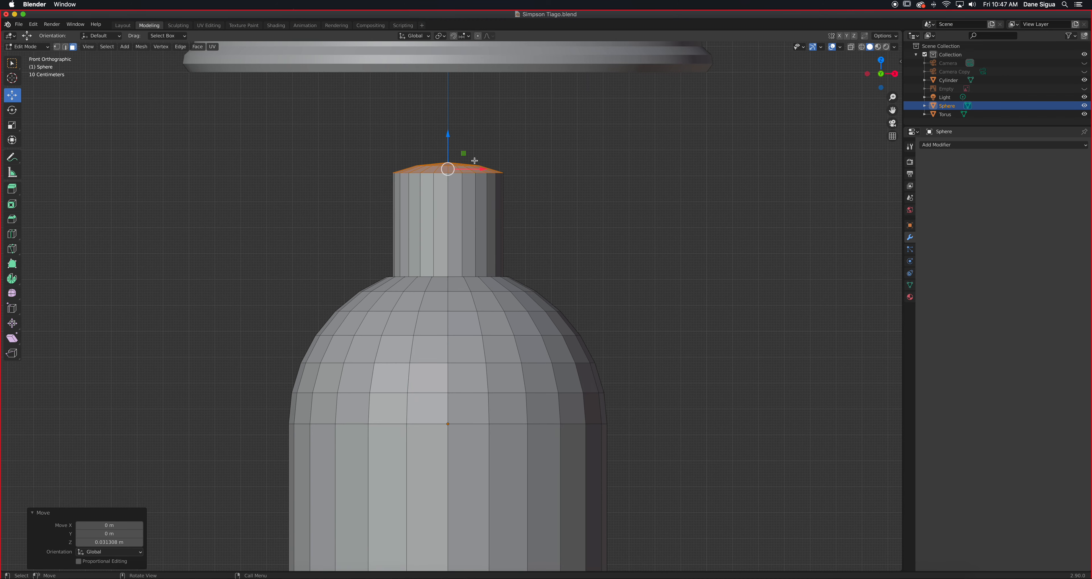
Extrude the neck's top faces about 0.01 m, scale them to about 1.655, and raise them about 0.005 m along Z.
key("e")
left_click(471, 180)
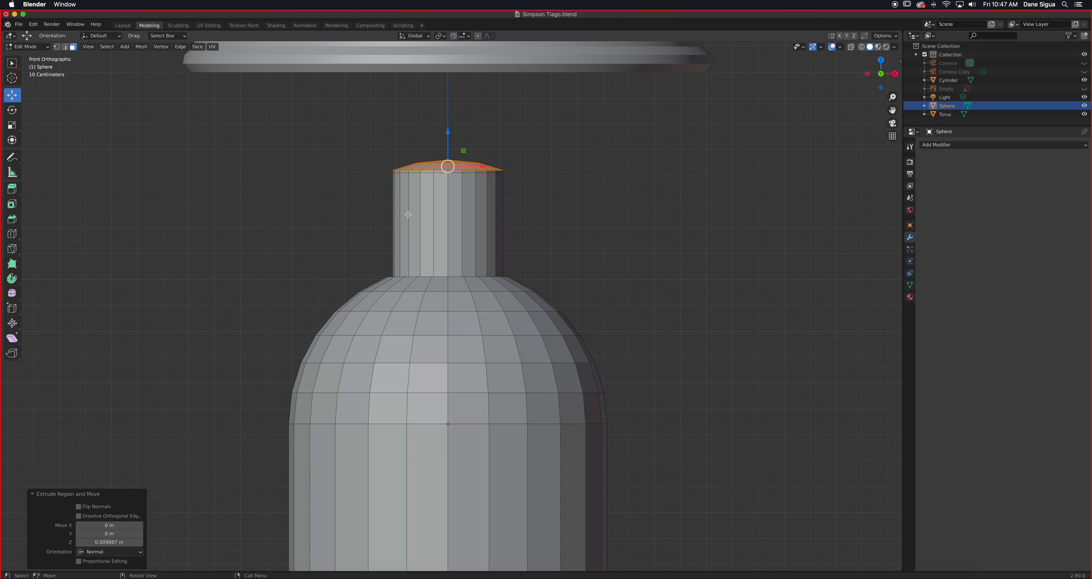
key("s")
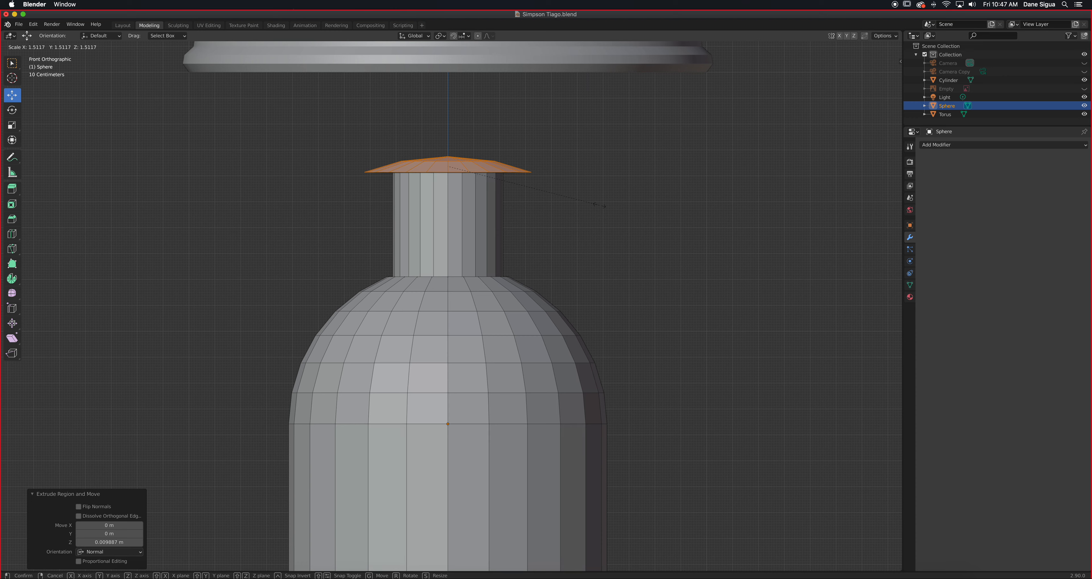
left_click(600, 208)
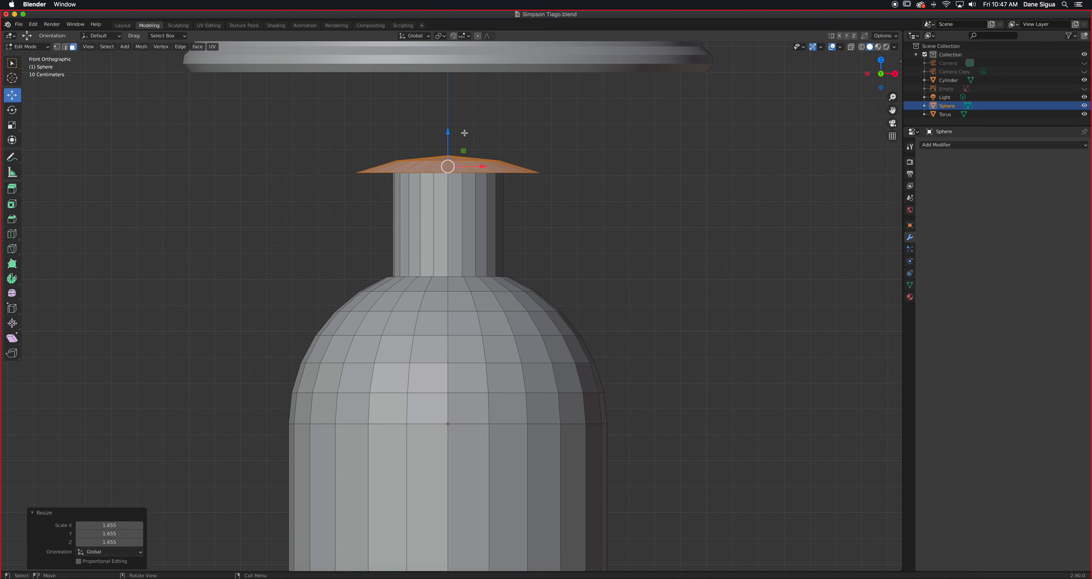
left_click_drag(447, 131, 447, 128)
Extrude the widened top faces about 0.493 m upward into a socket reaching inside the lampshade, and return to Object Mode.
key("e")
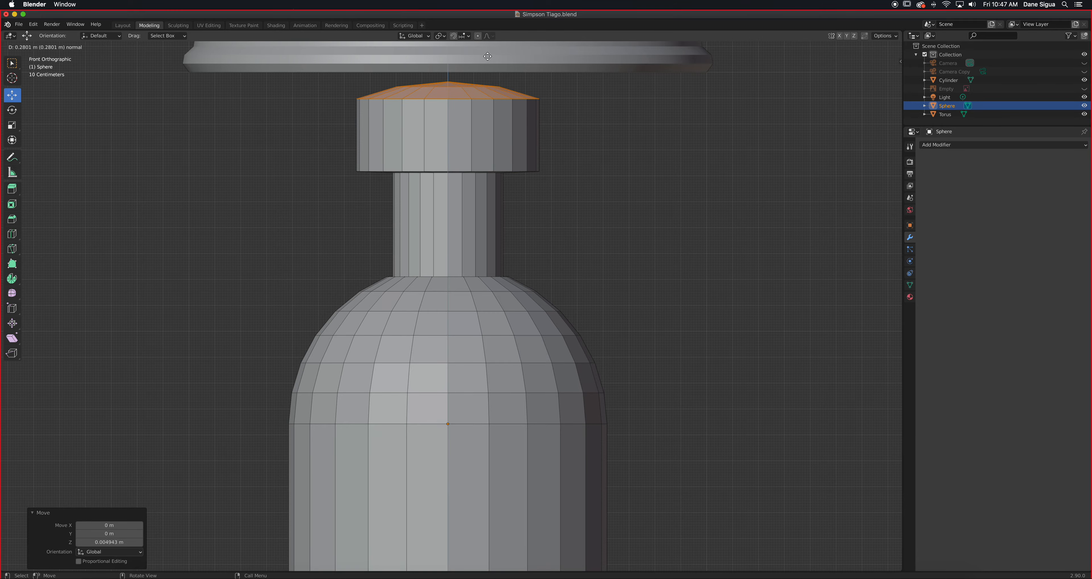
left_click(490, 539)
scroll(492, 187, "down", 5)
middle_click_drag(502, 195, 492, 371)
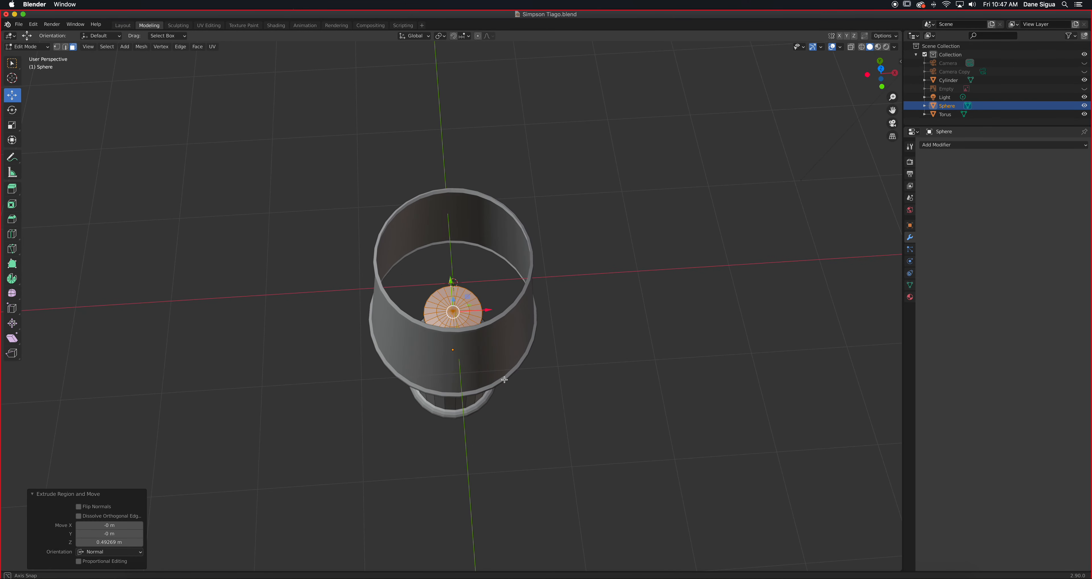
scroll(489, 371, "up", 5)
scroll(489, 371, "down", 3)
scroll(501, 379, "up", 3)
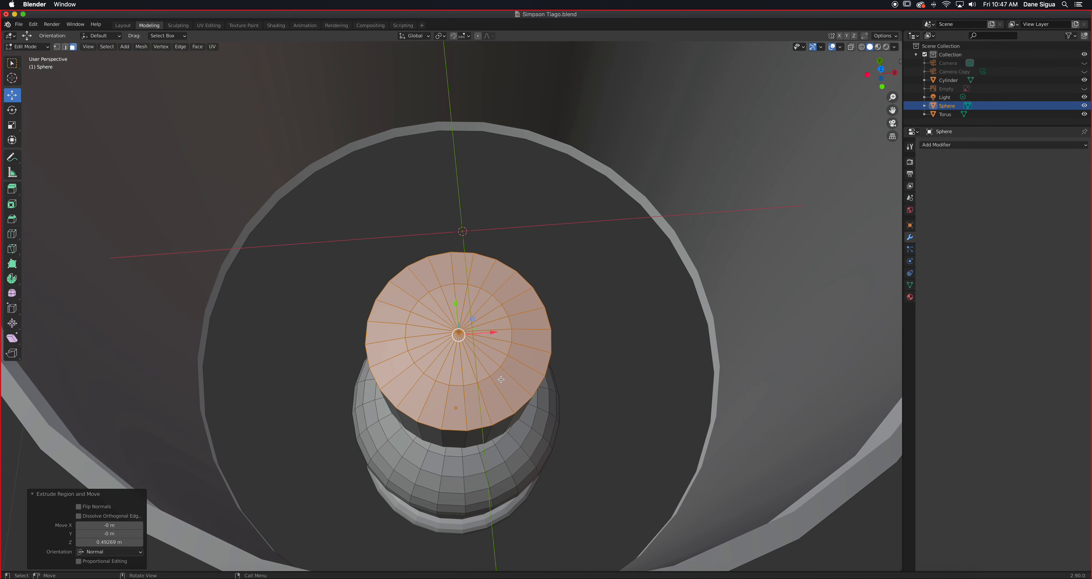
key("Tab")
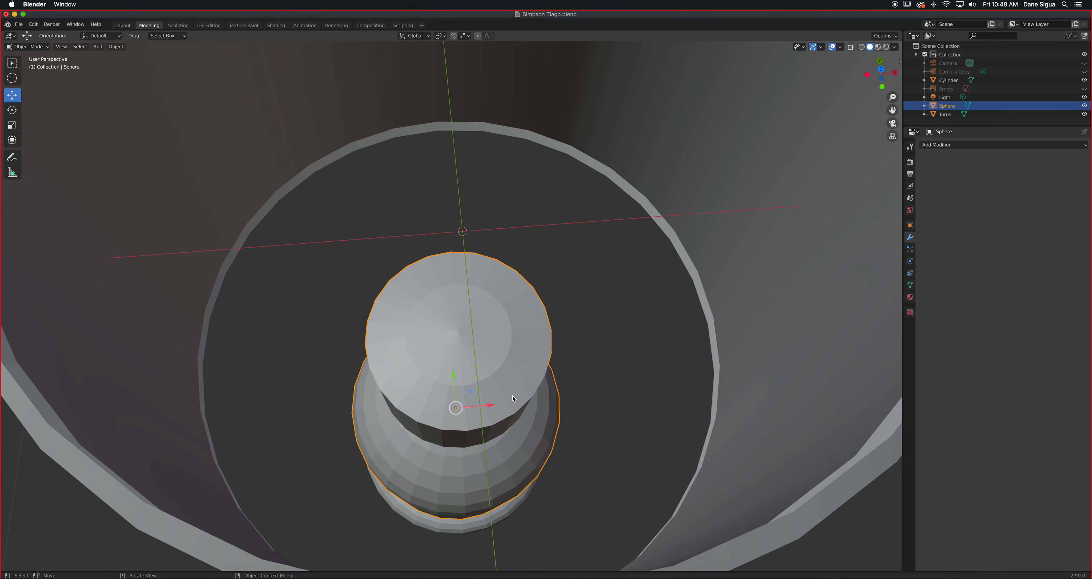
middle_click_drag(526, 374, 444, 317)
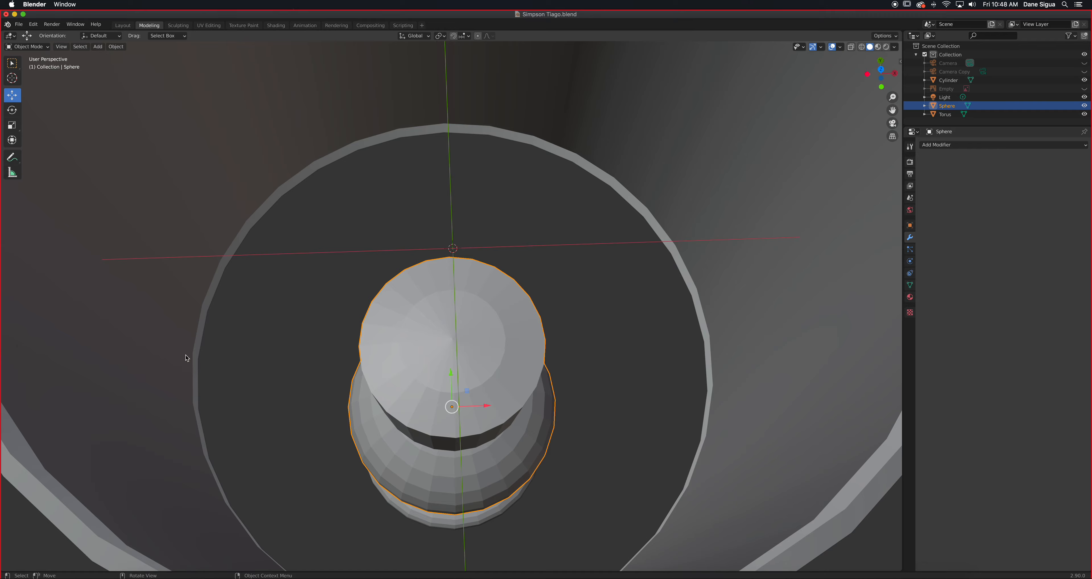
scroll(441, 310, "down", 4)
middle_click_drag(453, 315, 461, 242)
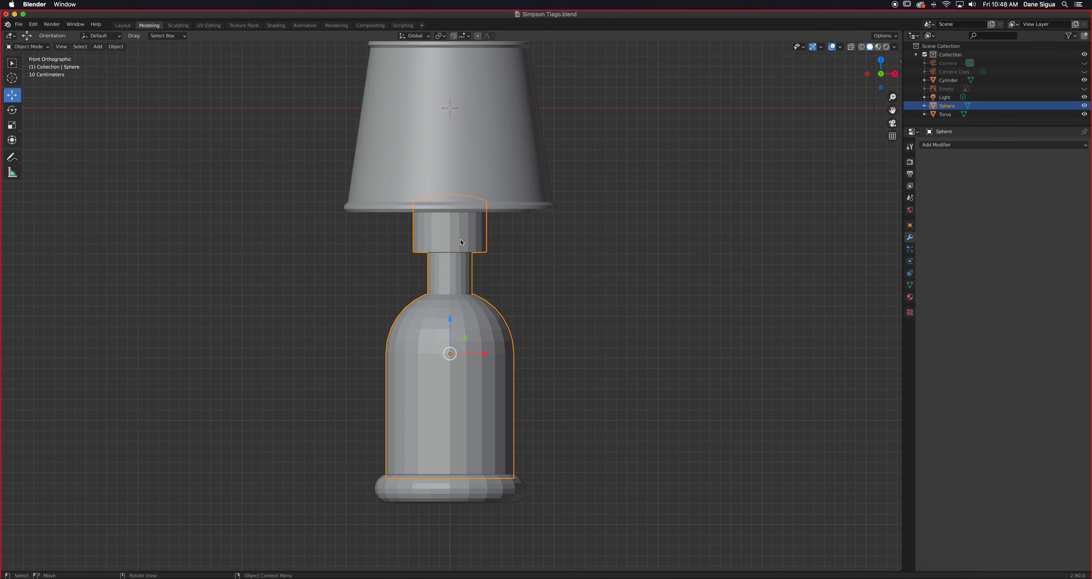
Look through the camera, lock the camera to the view, and pull it back to frame the whole lamp.
key("KP_0")
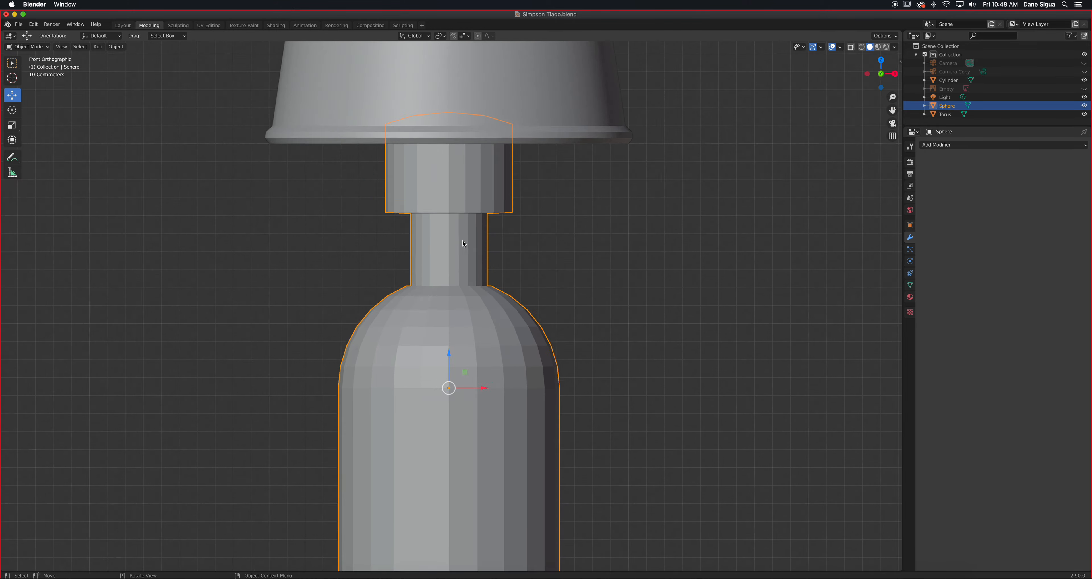
scroll(463, 243, "up", 2)
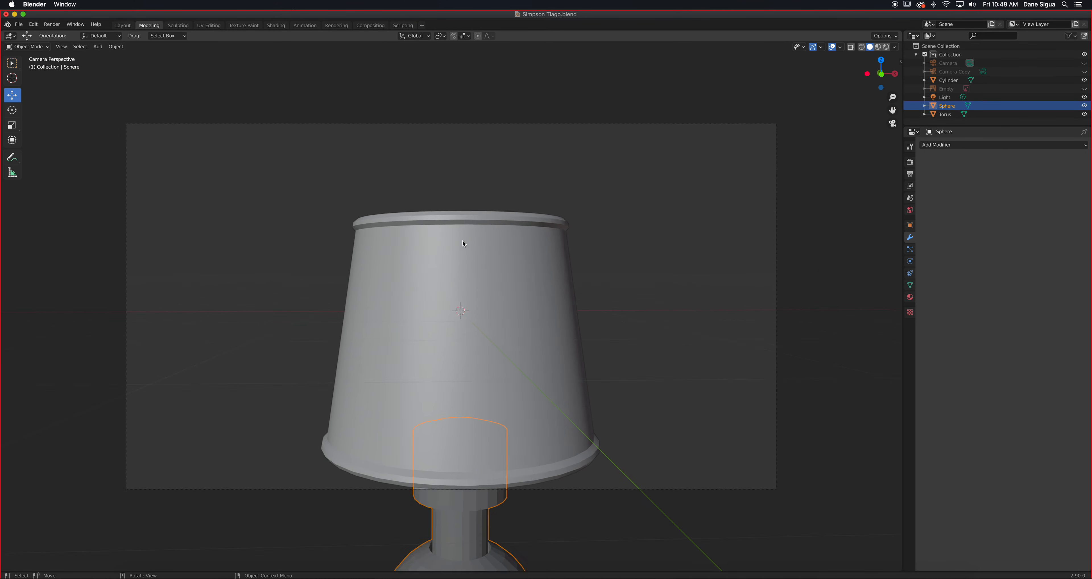
scroll(463, 244, "down", 5)
scroll(463, 244, "up", 2)
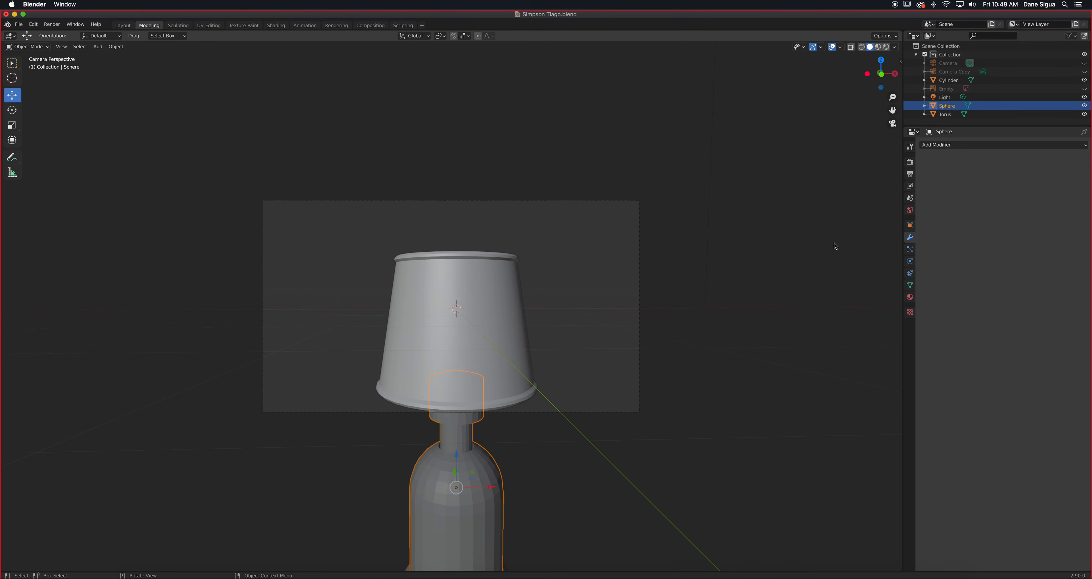
key("n")
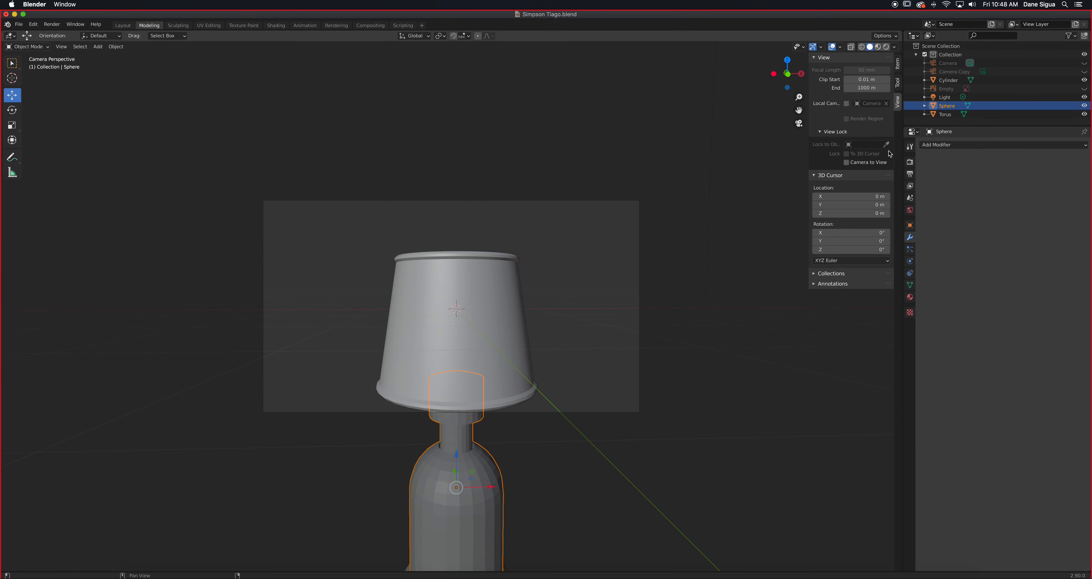
left_click(846, 163)
scroll(389, 341, "up", 2)
scroll(389, 340, "down", 4)
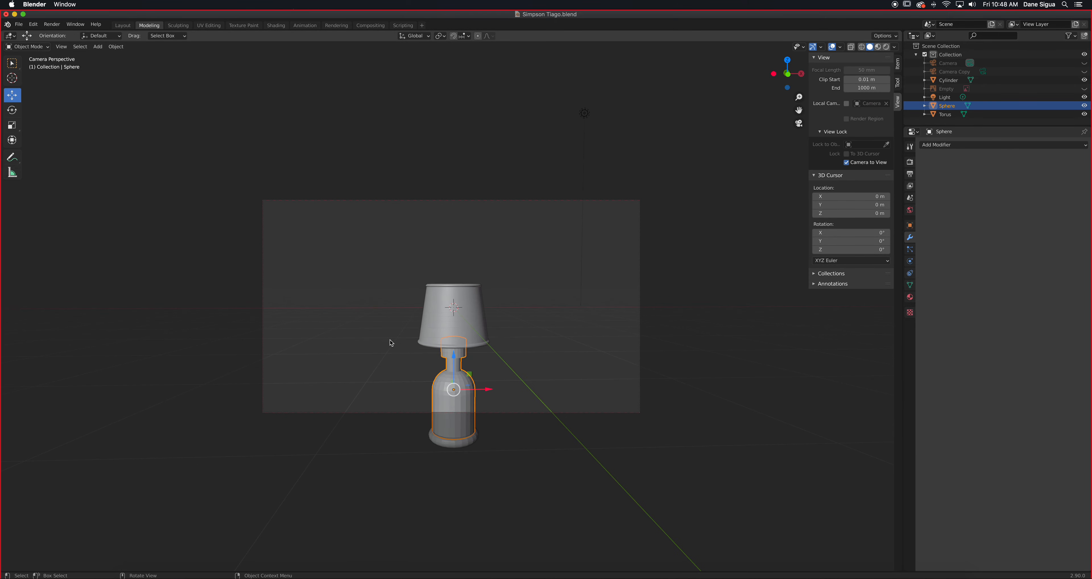
middle_click_drag(389, 341, 384, 290)
scroll(395, 273, "up", 1)
scroll(395, 274, "down", 2)
mouse_move(395, 273)
middle_mouse_down("shift")
mouse_move(379, 269)
mouse_move(385, 280)
middle_mouse_up("shift")
scroll(379, 268, "down", 2)
In Edit Mode, raise the socket's top faces about 0.458 m along Z inside the lampshade, and return to Object Mode.
key("KP_1")
scroll(352, 257, "up", 4)
middle_click_drag(388, 256, 539, 314, "shift")
middle_click_drag(471, 297, 327, 170)
key("Tab")
left_click_drag(337, 176, 334, 142)
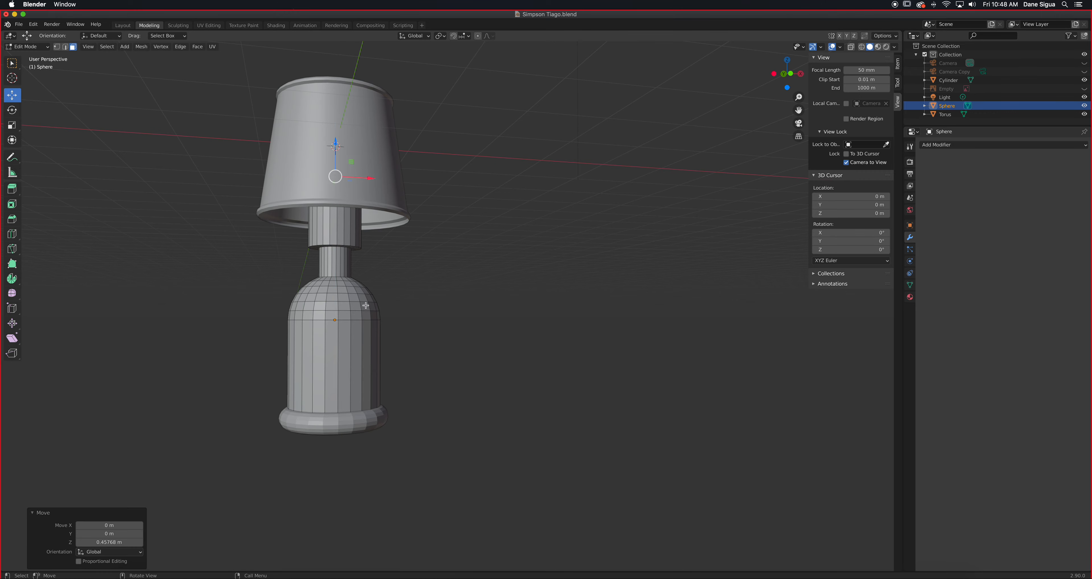
middle_click_drag(365, 305, 437, 329)
key("Tab")
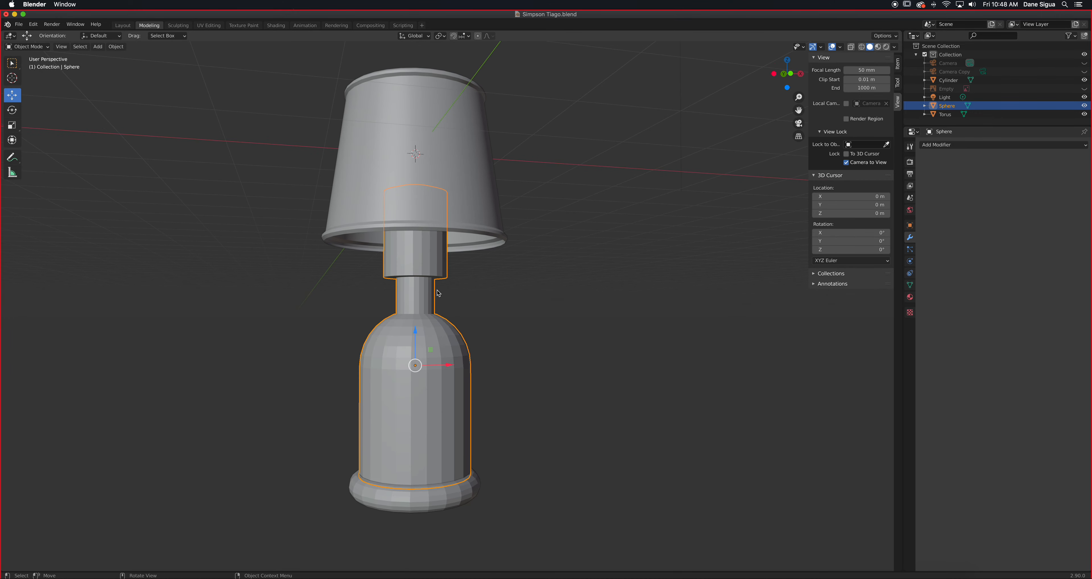
Apply Shade Smooth to the lamp body.
right_click(418, 270)
left_click(418, 270)
middle_click_drag(434, 339, 416, 362)
scroll(416, 362, "up", 1)
scroll(416, 362, "up", 2)
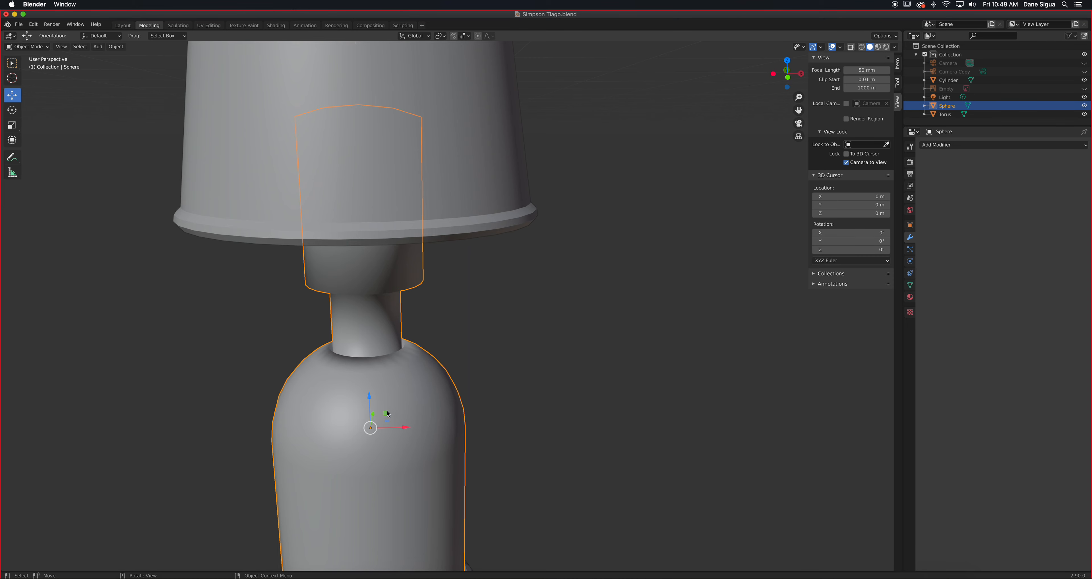
Enable Auto Smooth at 30° in the lamp body's normals settings.
left_click(910, 285)
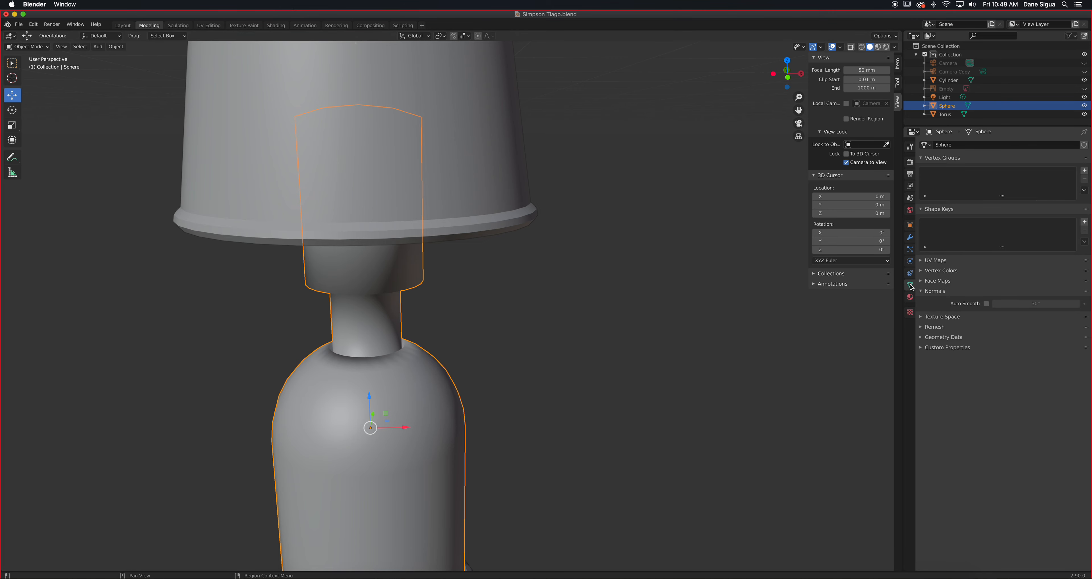
left_click(935, 292)
left_click(935, 291)
left_click(987, 303)
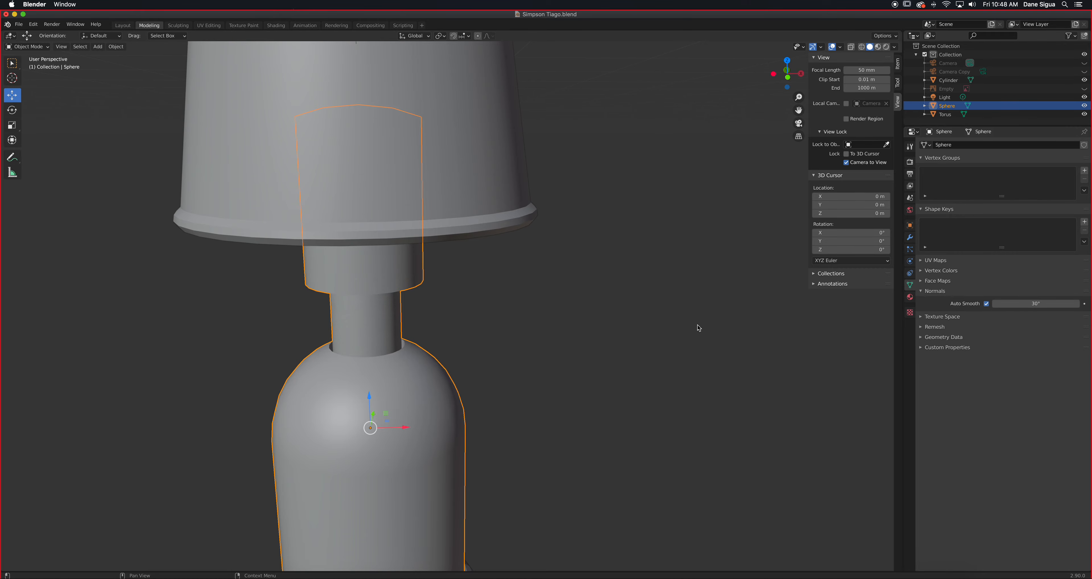
middle_click_drag(390, 345, 345, 358)
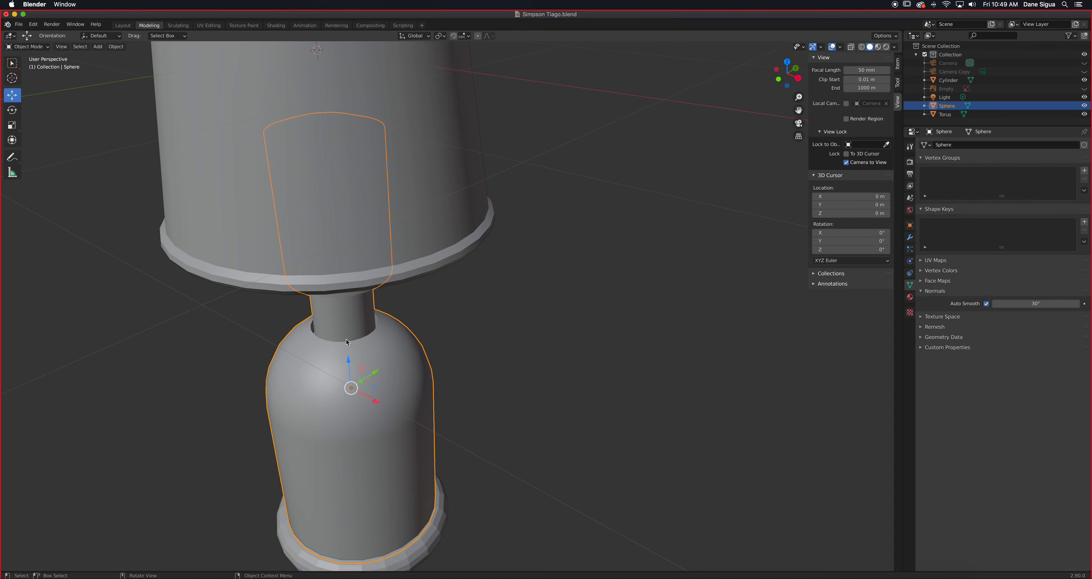
middle_click_drag(362, 420, 455, 346)
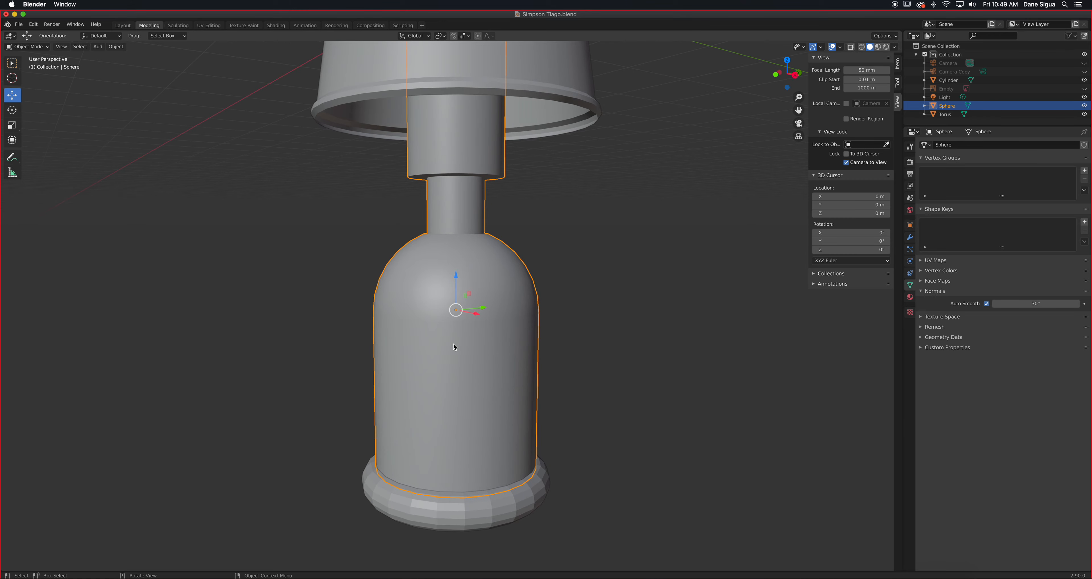
key("Tab")
left_click(480, 493, "alt")
key("Tab")
Select the torus at the lamp's base and apply Shade Smooth to it.
left_click(477, 511)
right_click(476, 511)
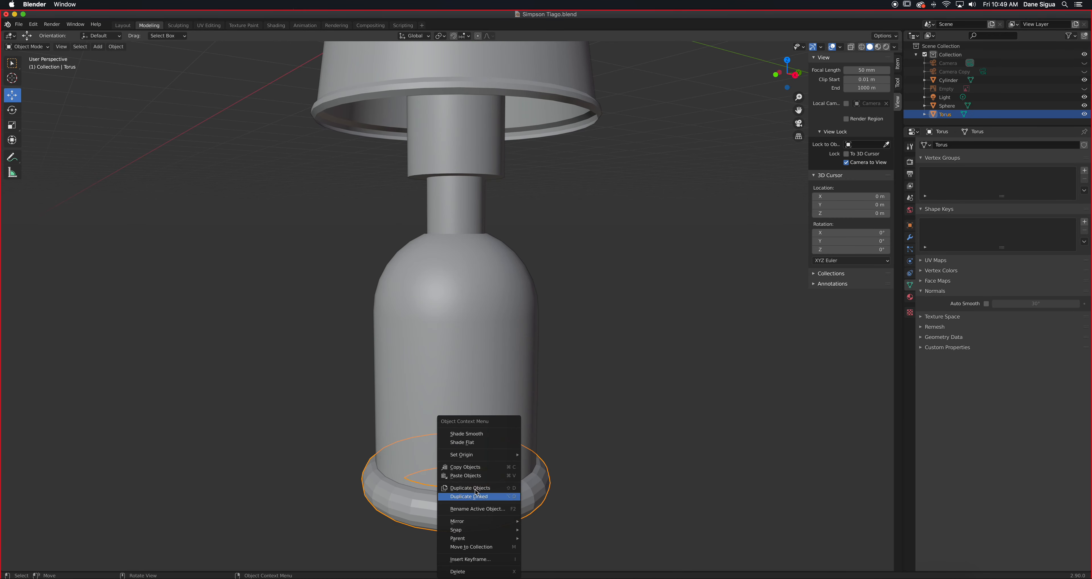
left_click(475, 435)
key("Tab")
key("Tab")
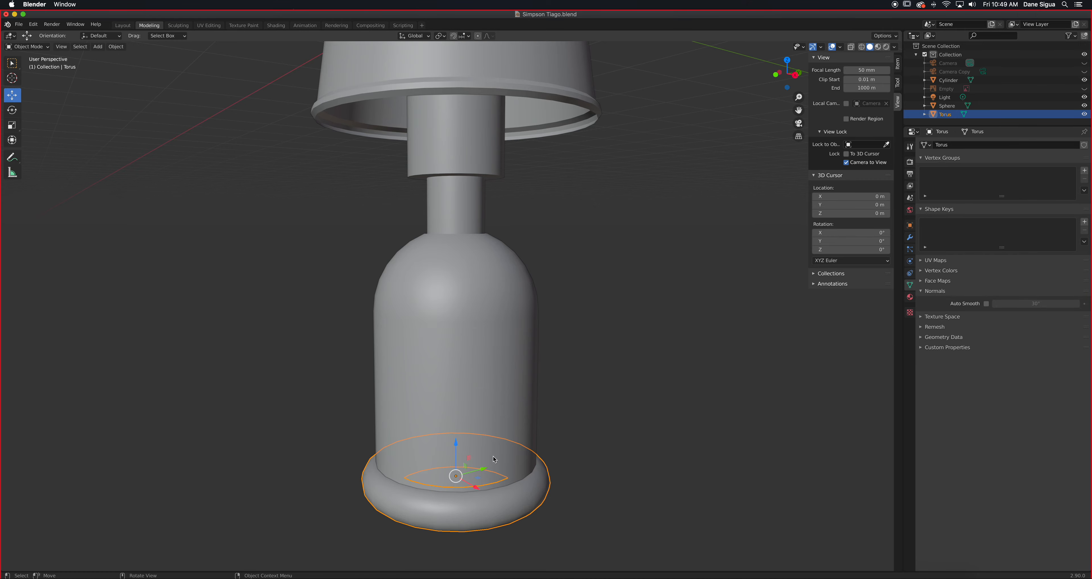
Select the lampshade and enable Auto Smooth at 30° in its normals settings.
scroll(576, 398, "up", 1)
left_click(577, 398)
scroll(576, 398, "down", 3)
middle_click_drag(564, 386, 470, 353)
scroll(543, 144, "up", 2)
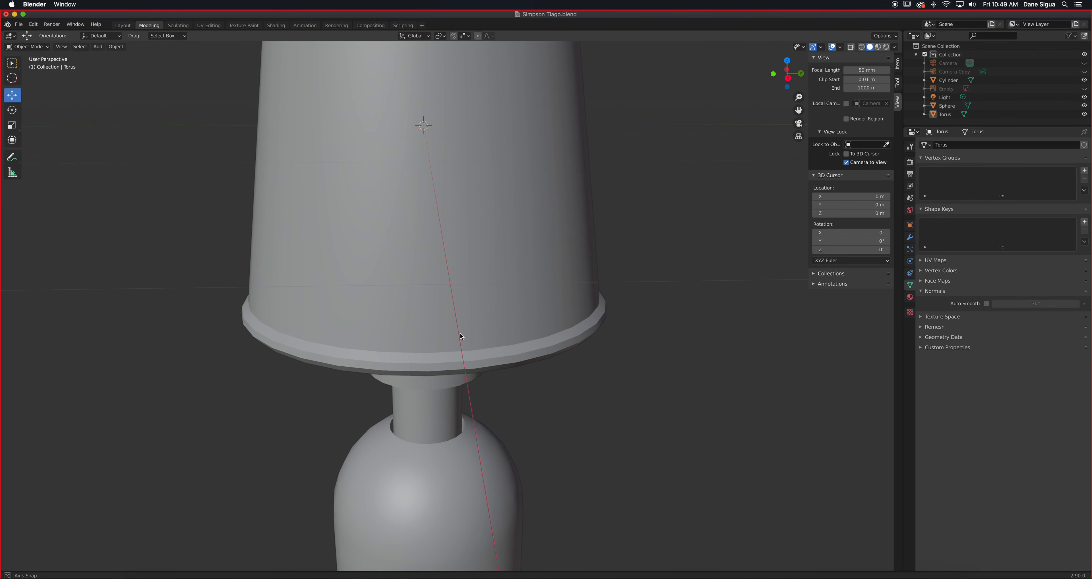
left_click(526, 363)
left_click(986, 304)
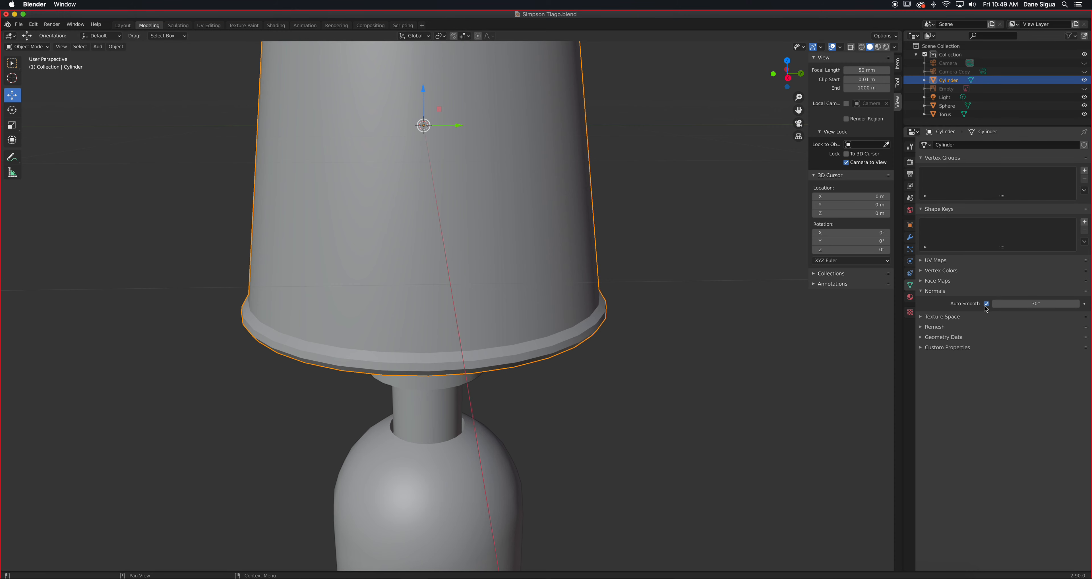
mouse_move(1023, 311)
left_mouse_down()
mouse_move(1049, 312)
mouse_move(1030, 303)
left_mouse_up()
key("Escape")
Try an Auto Smooth angle of about 46.8° on the lampshade and inspect both rims.
middle_click_drag(615, 306, 552, 291)
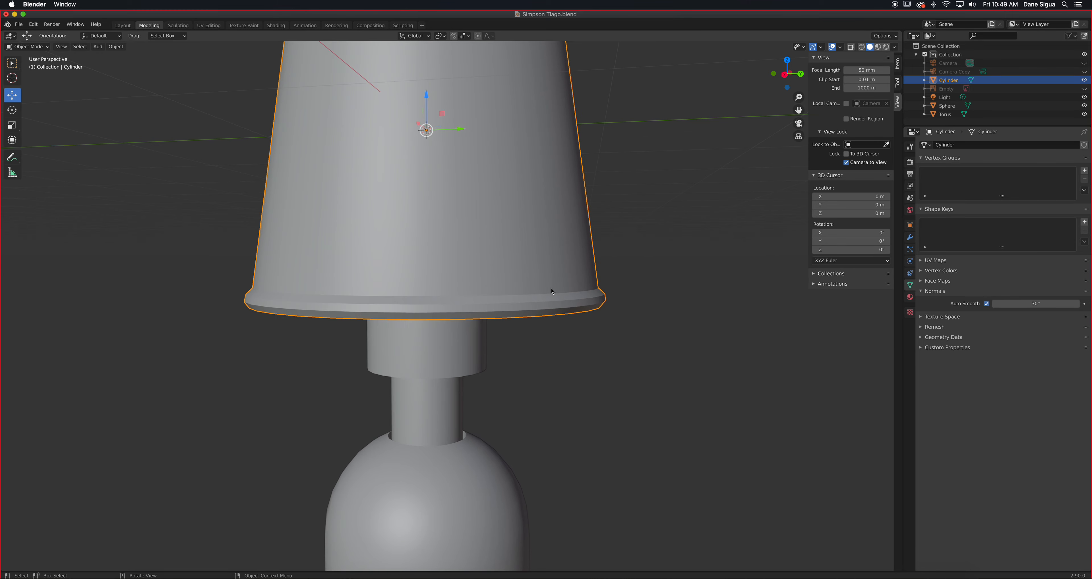
scroll(552, 291, "up", 4)
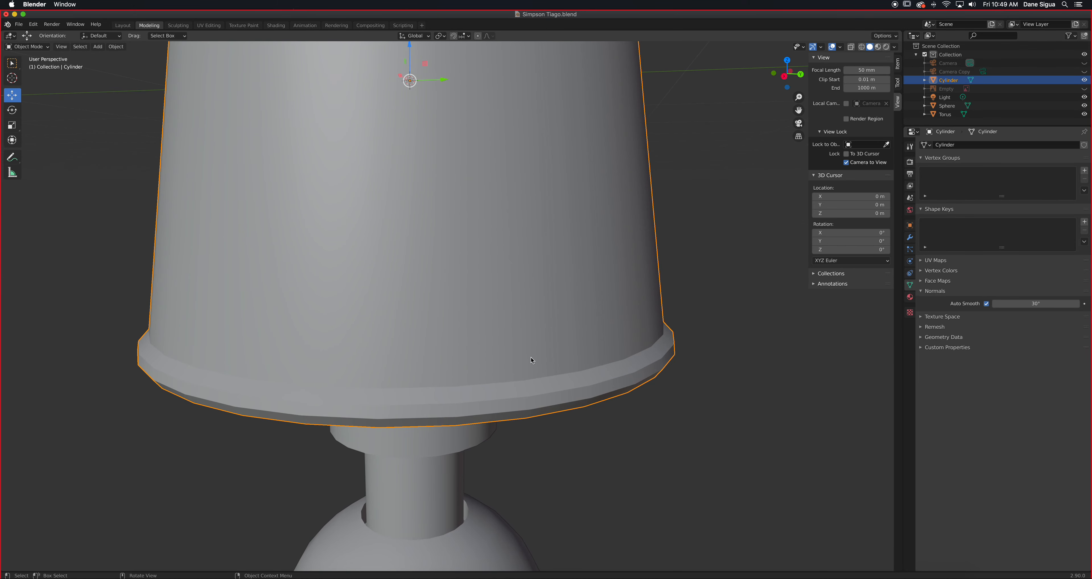
left_click_drag(1029, 303, 1053, 303)
middle_click_drag(660, 346, 666, 312)
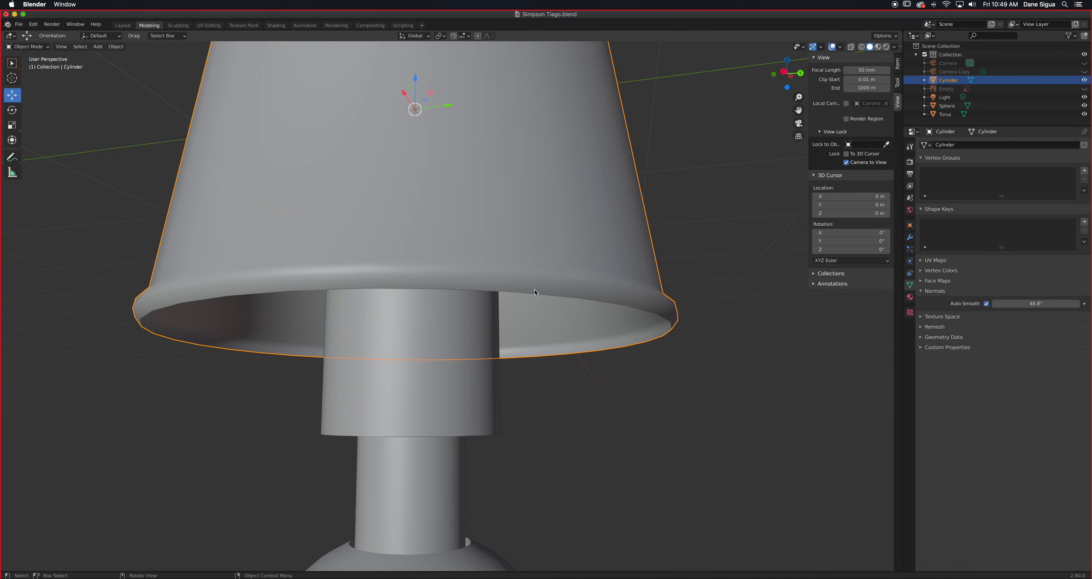
middle_click_drag(491, 286, 685, 348)
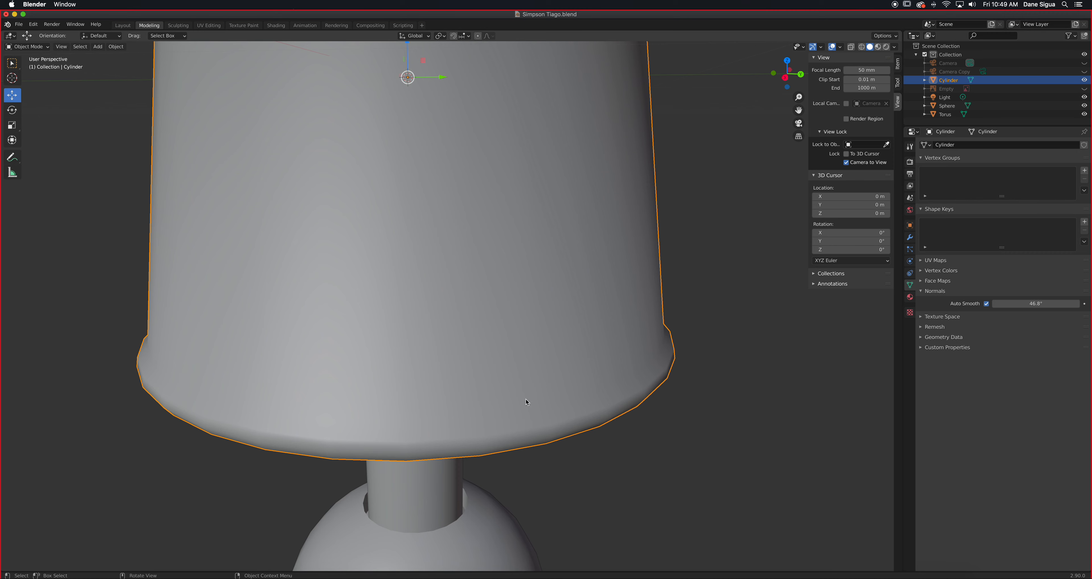
middle_click_drag(649, 362, 578, 359)
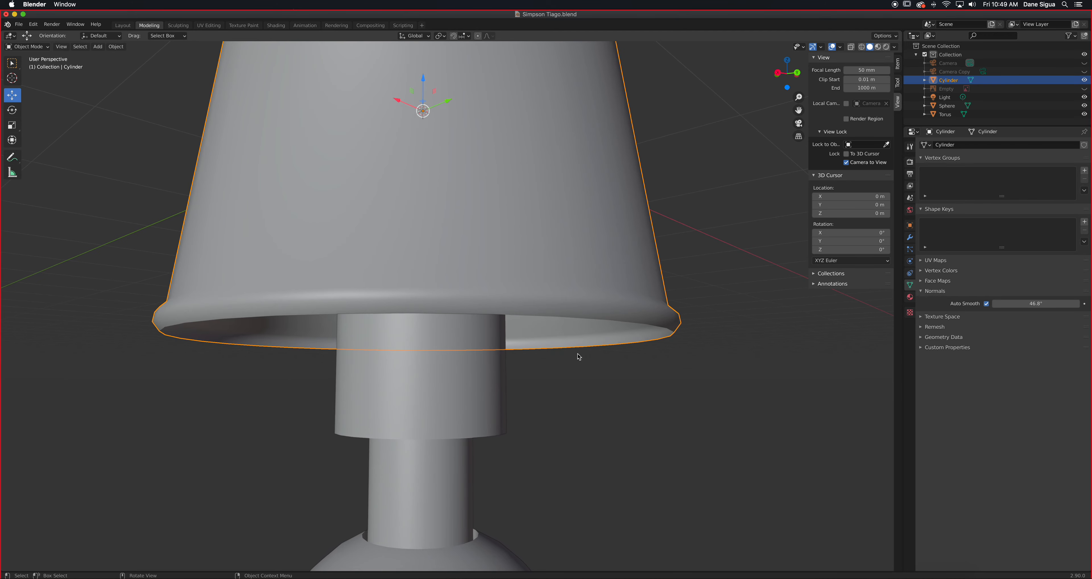
Set the lampshade's Auto Smooth angle to 60°.
left_click(1033, 303)
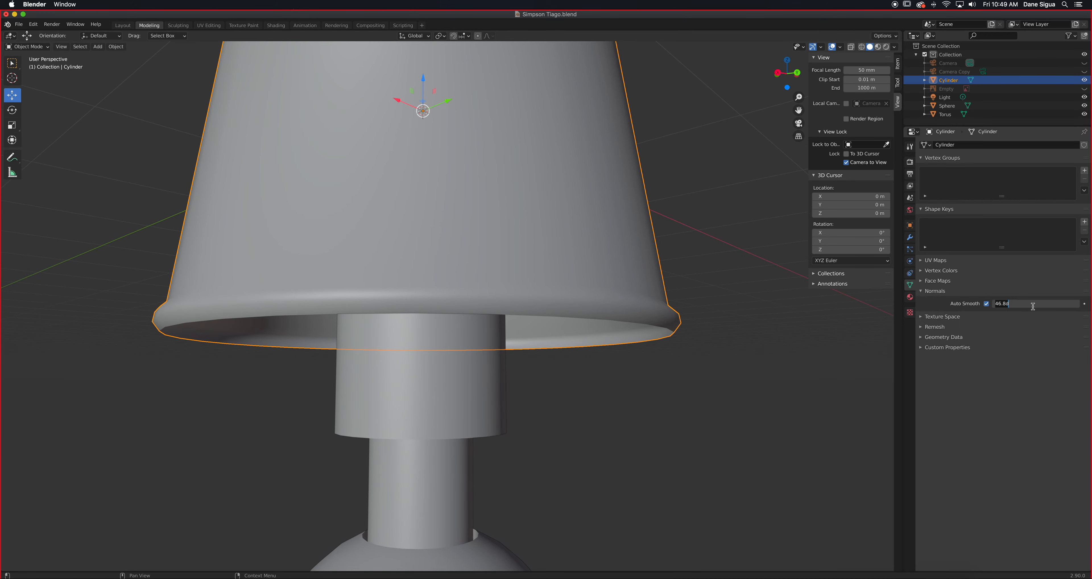
type("60")
key("Return")
scroll(481, 276, "down", 5)
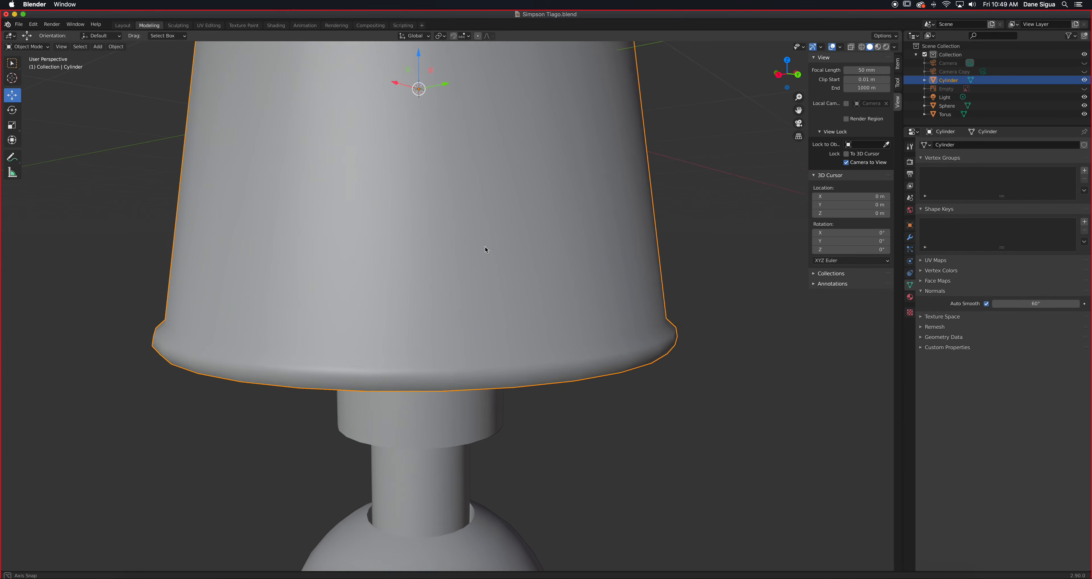
middle_click_drag(480, 237, 482, 165)
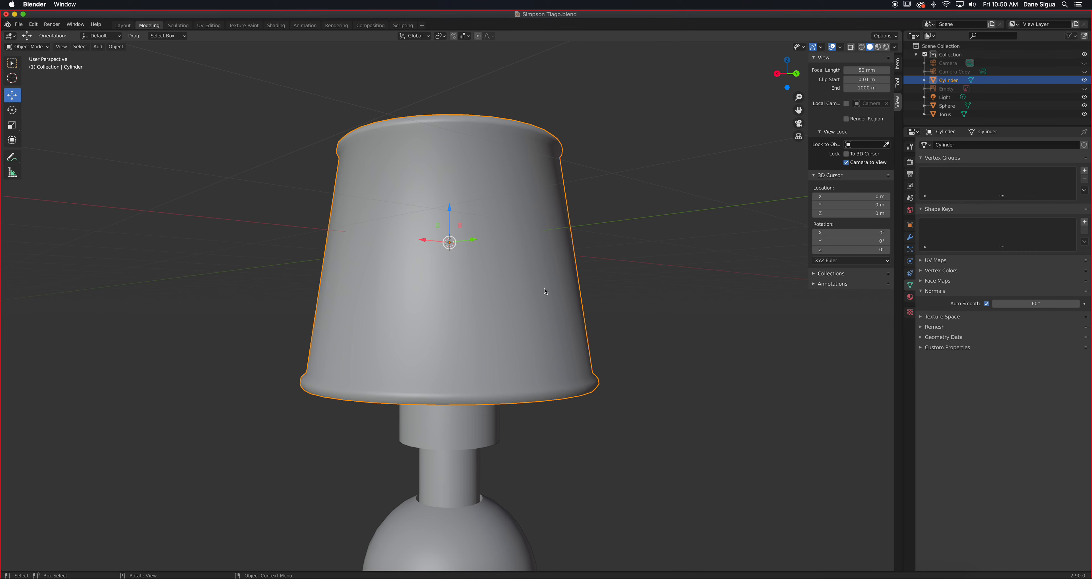
In Edit Mode, mark the edge loop just below the lampshade's top rim as sharp, and return to Object Mode.
key("Tab")
scroll(467, 193, "up", 2)
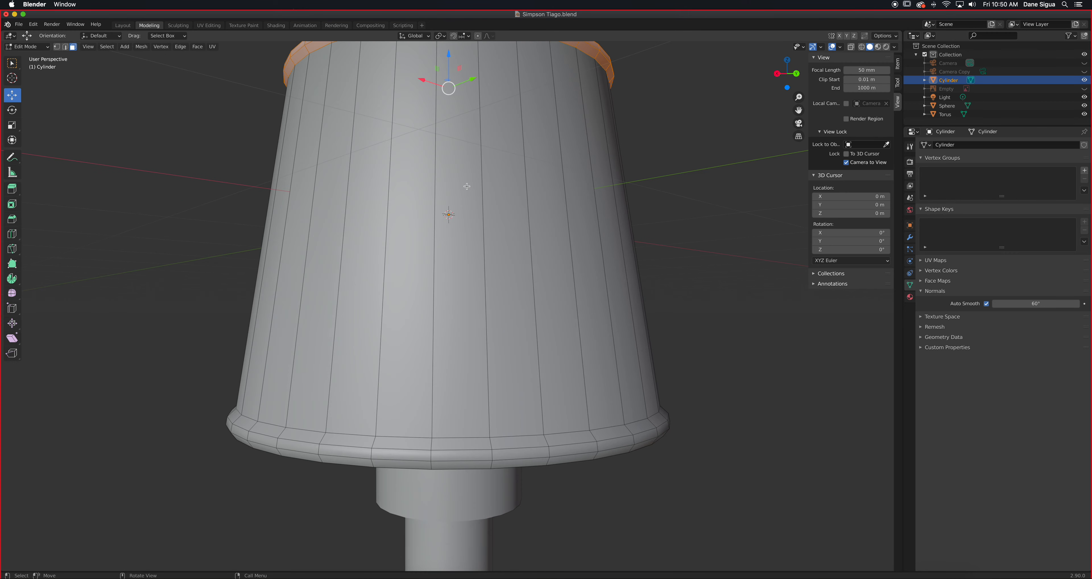
middle_click_drag(493, 137, 500, 327, "shift")
scroll(491, 278, "up", 2)
key("2")
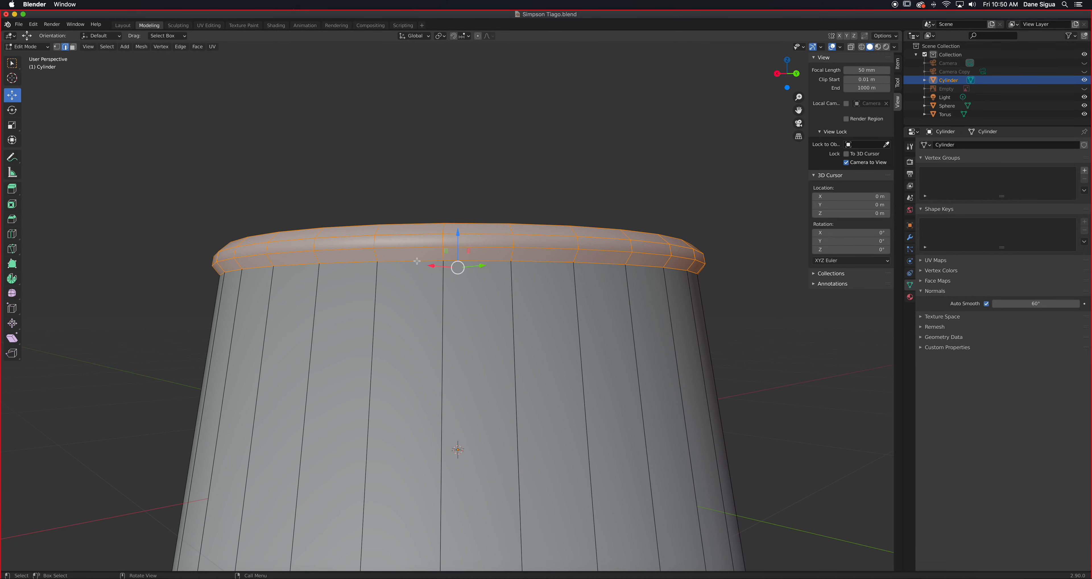
left_click(415, 261)
left_click(414, 260, "alt")
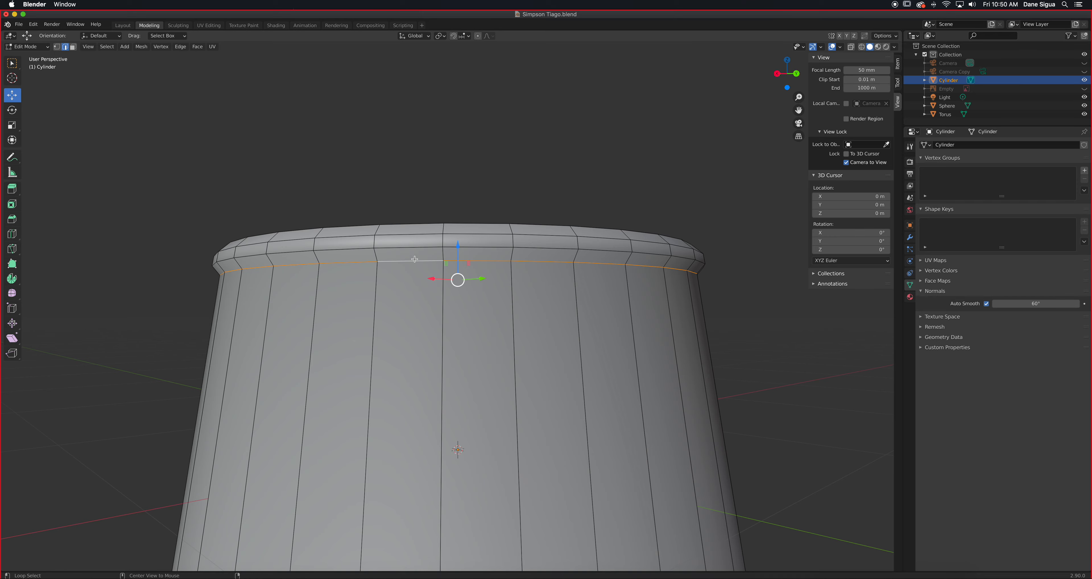
middle_click_drag(413, 271, 400, 283)
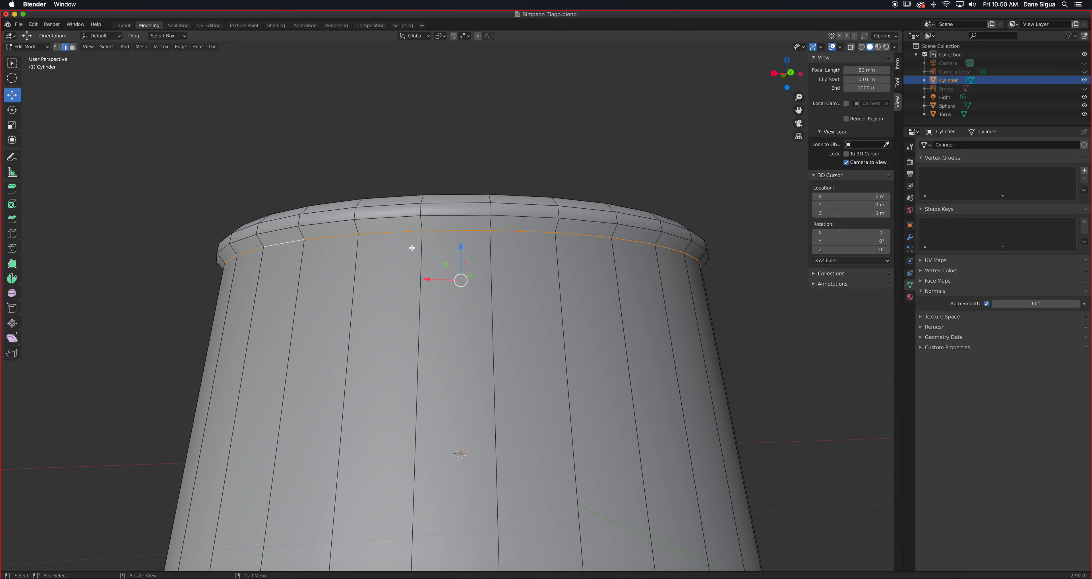
right_click(401, 231)
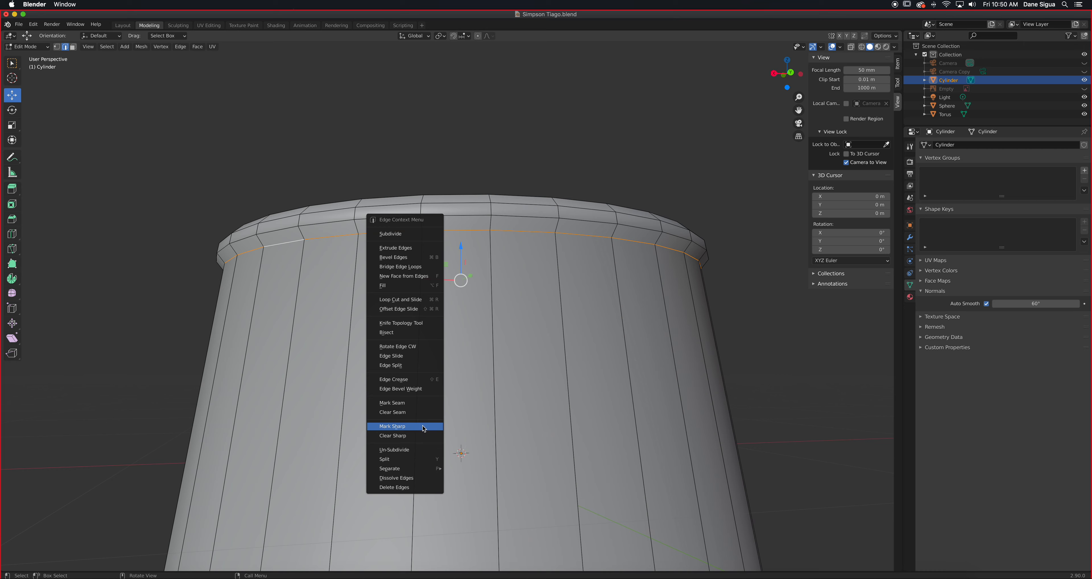
left_click(401, 429)
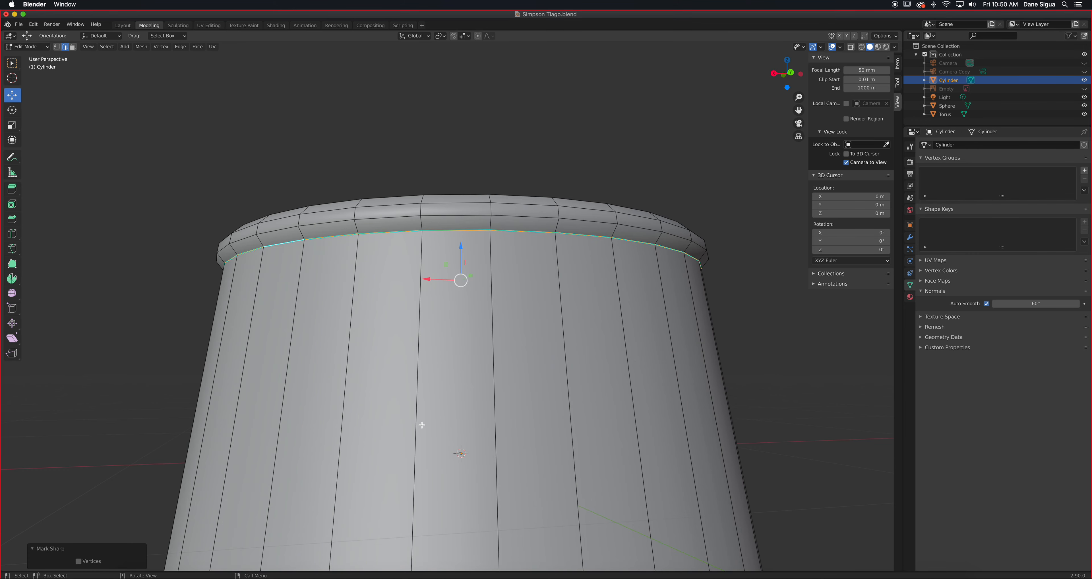
key("Tab")
middle_click_drag(434, 325, 493, 302)
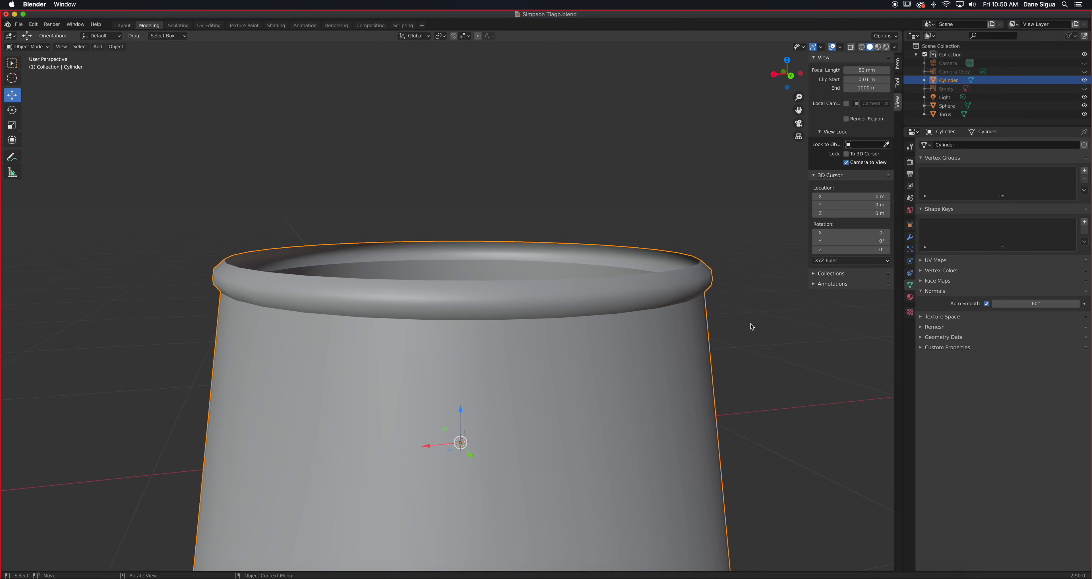
middle_click_drag(607, 299, 513, 356)
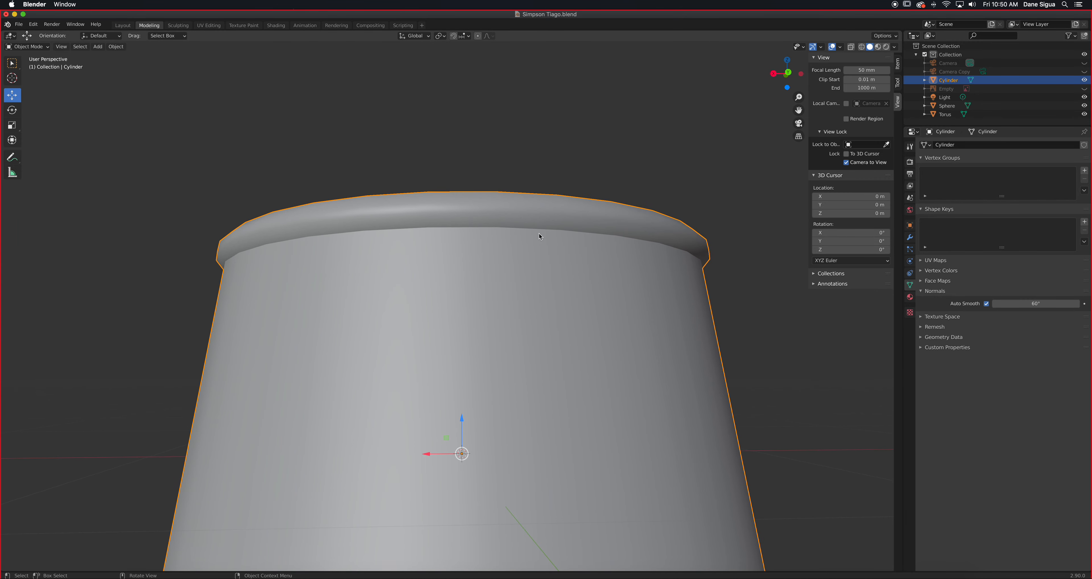
middle_click_drag(520, 388, 502, 320)
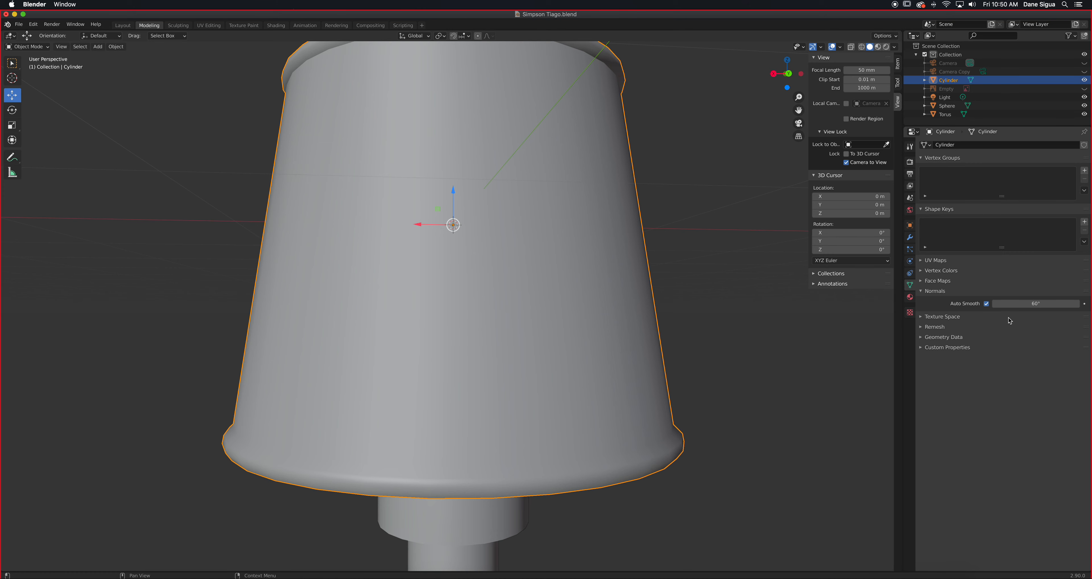
Toggle the lampshade's Auto Smooth off and on to compare the shading, leaving it enabled.
left_click(987, 304)
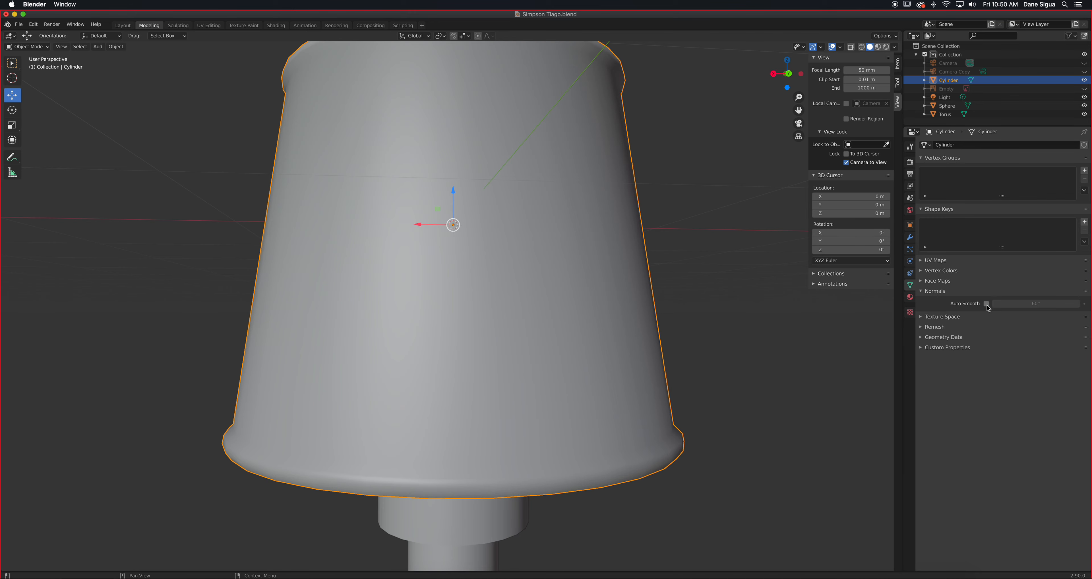
left_click(987, 304)
left_click(987, 304)
left_click(987, 304)
left_click(987, 304)
left_click(987, 303)
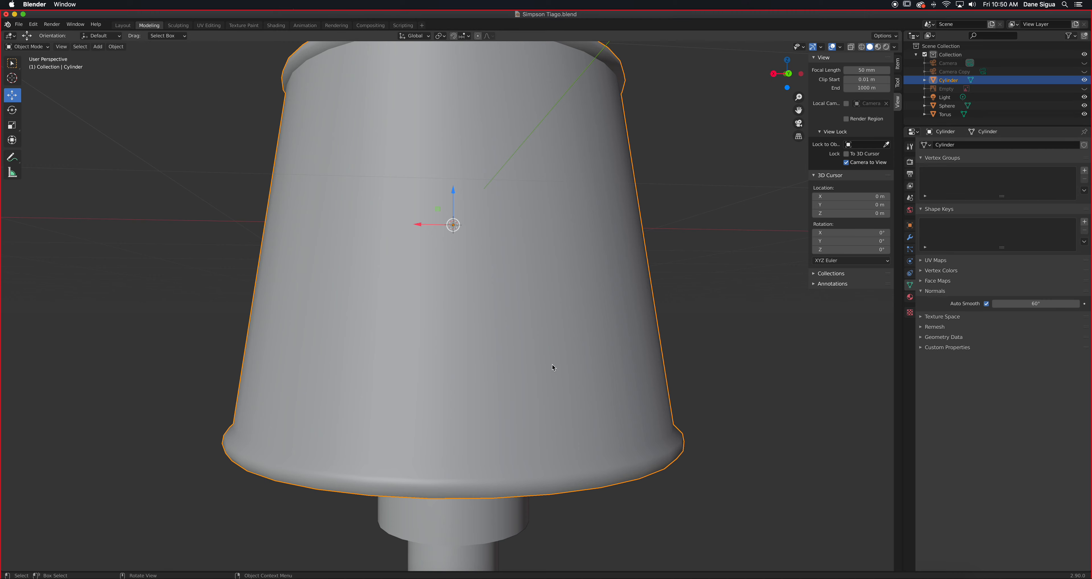
In Edit Mode, mark the edge loop just above the lampshade's bottom rim as sharp, and return to Object Mode.
key("Tab")
left_click(526, 462)
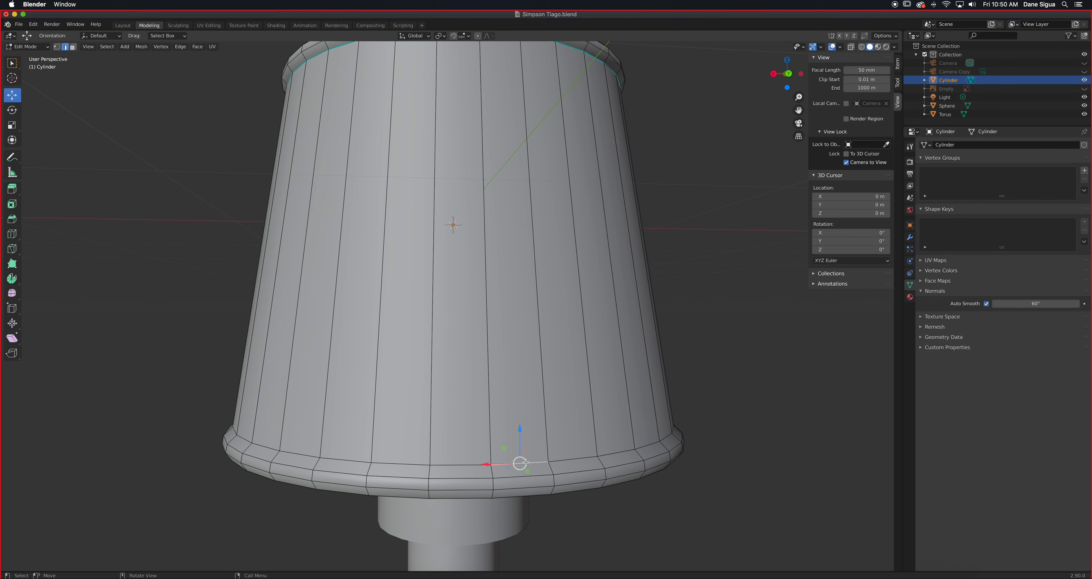
left_click(527, 462, "alt")
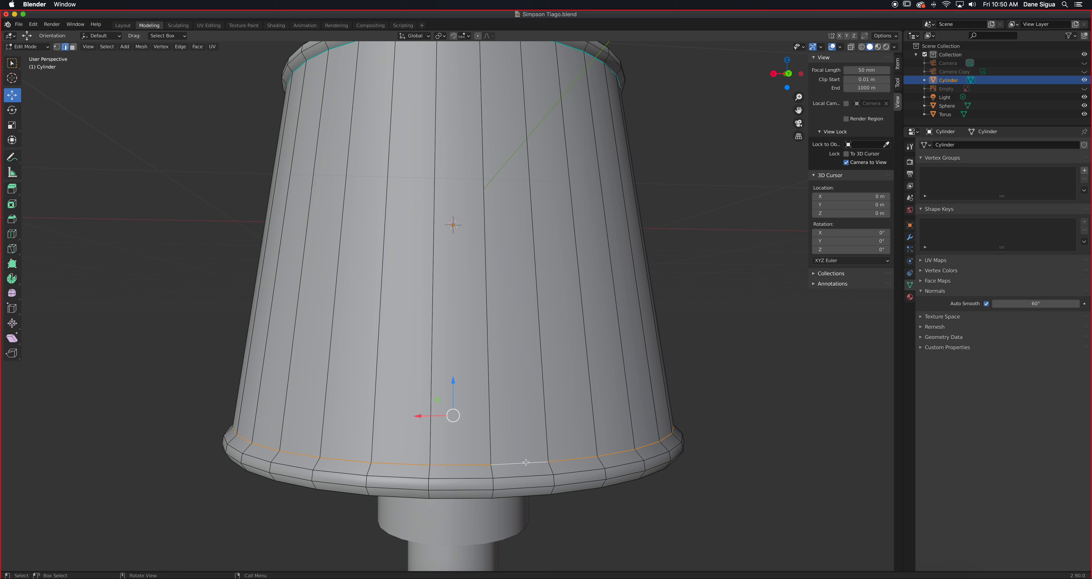
right_click(527, 462)
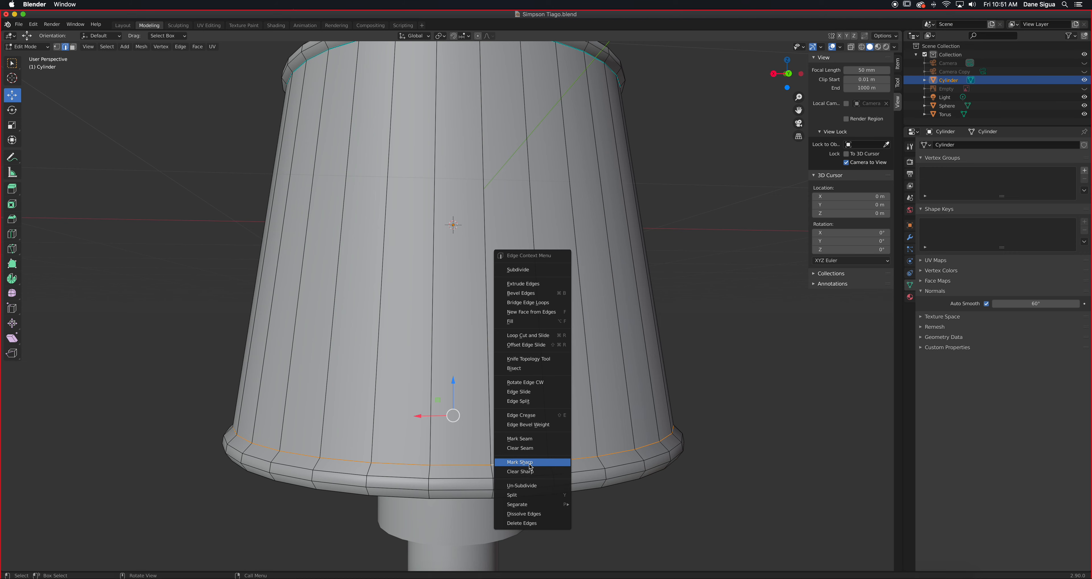
left_click(530, 462)
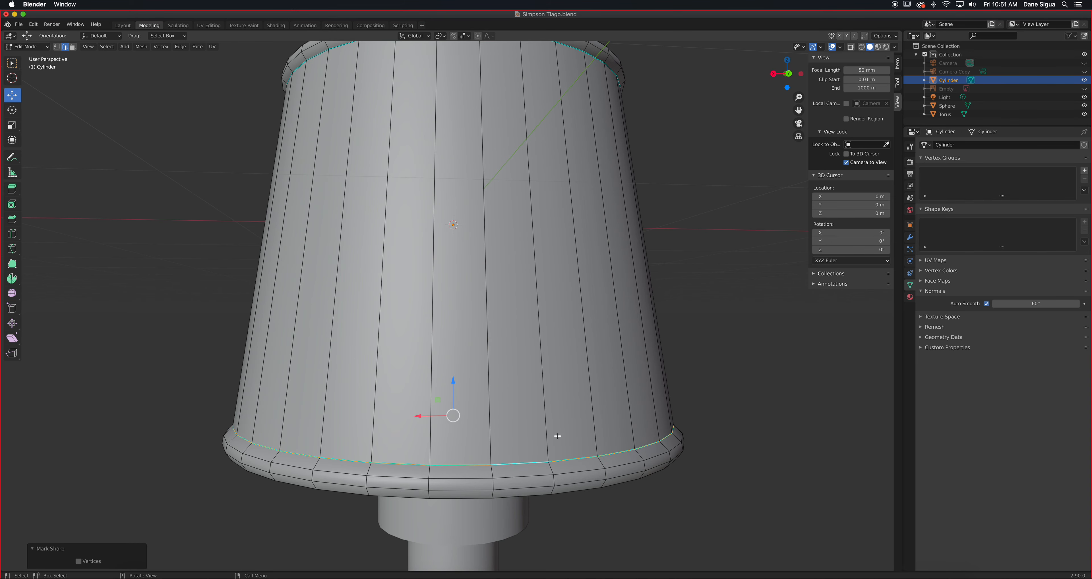
left_click(898, 63)
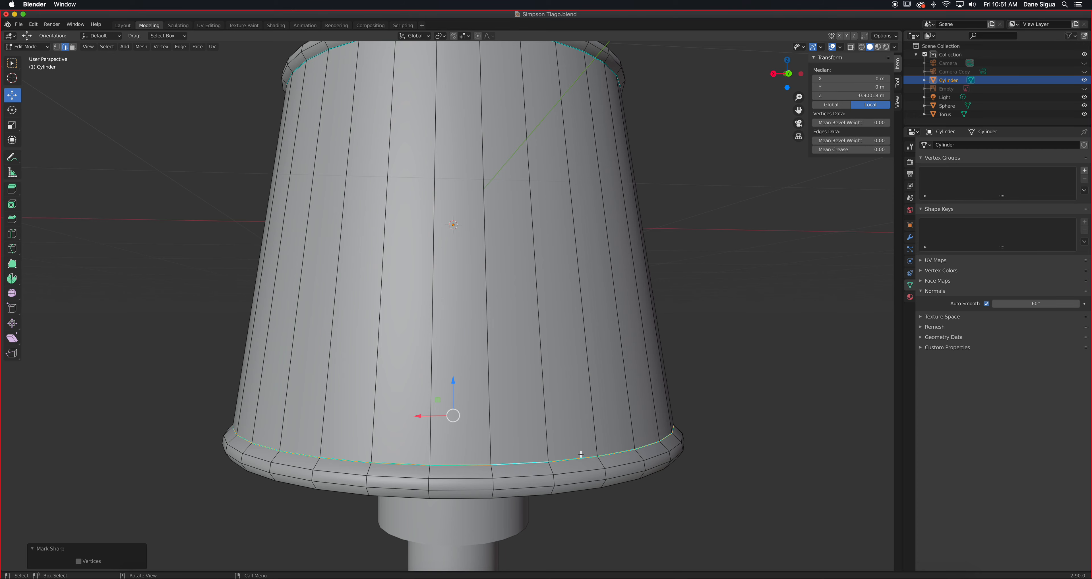
key("Tab")
Show the whole lamp in front orthographic view and save the file.
scroll(606, 391, "up", 1)
scroll(635, 395, "down", 3)
middle_click_drag(596, 350, 495, 365)
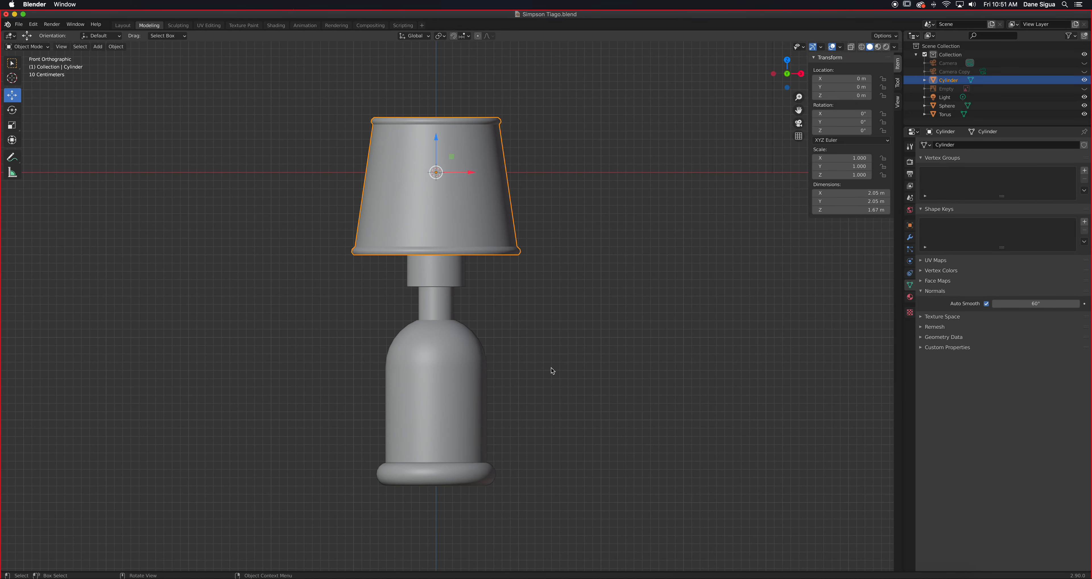
scroll(491, 410, "up", 1)
scroll(492, 410, "down", 1)
key("super+s")
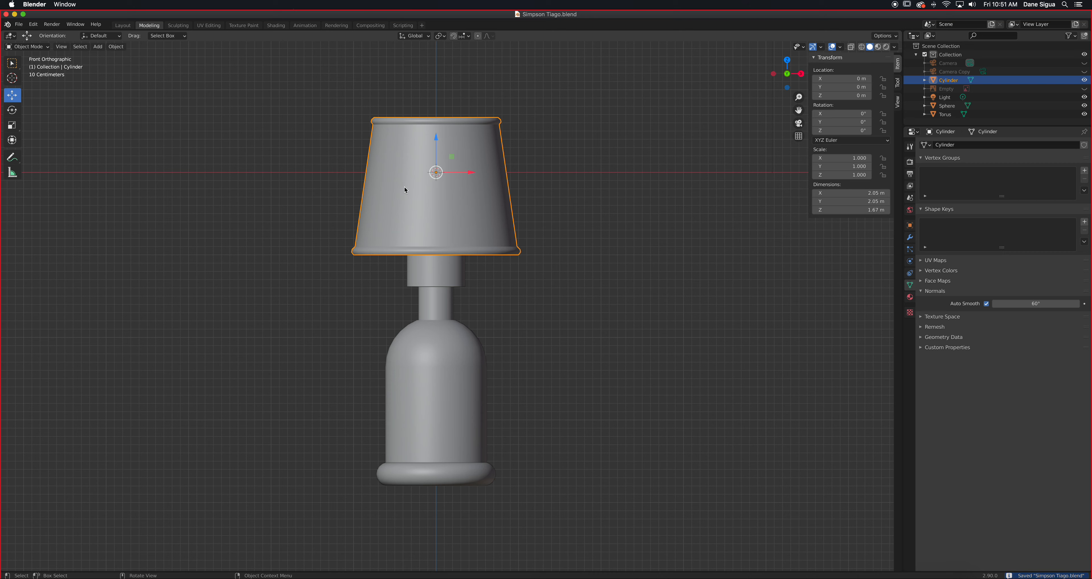
Unhide the living room reference image and add a new material to the lampshade.
left_click(1084, 89)
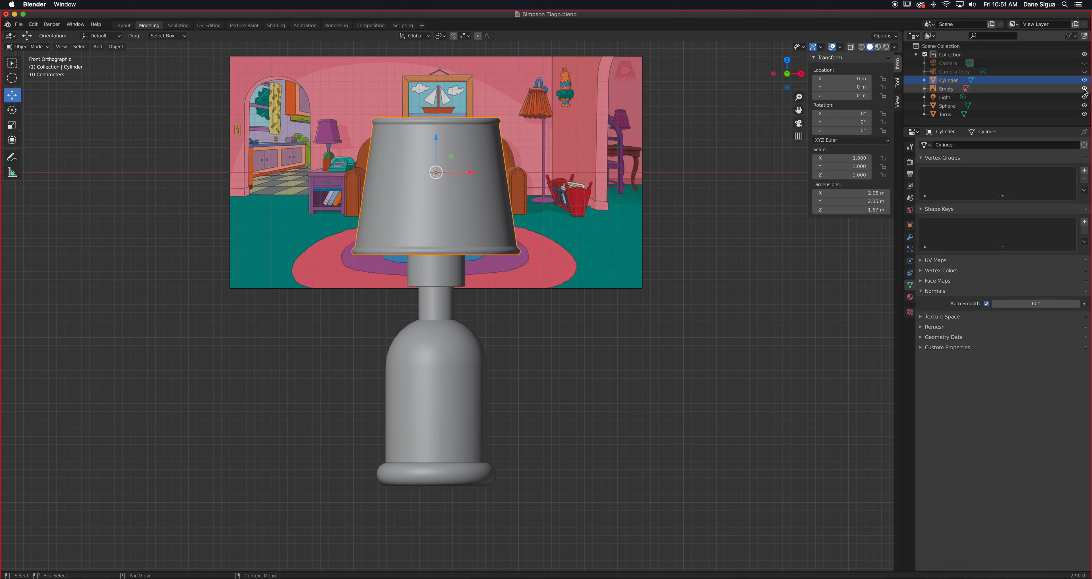
scroll(421, 155, "up", 2)
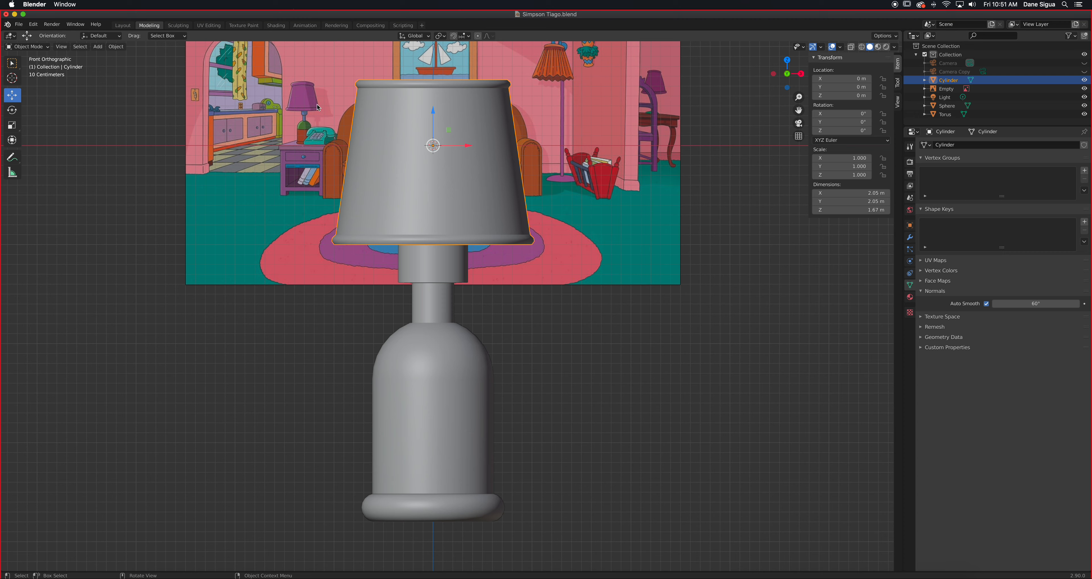
left_click(910, 300)
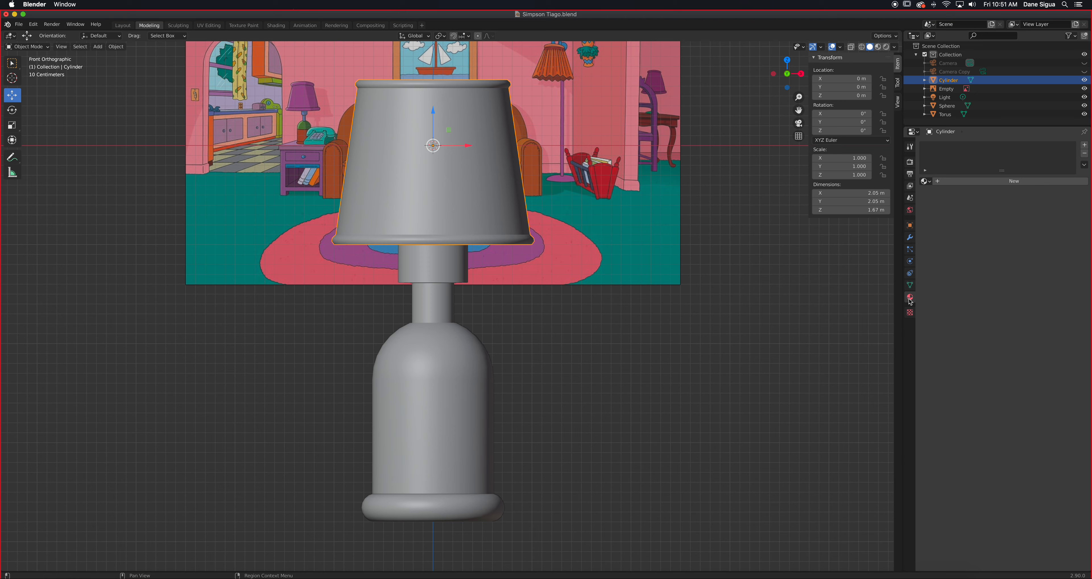
left_click(984, 182)
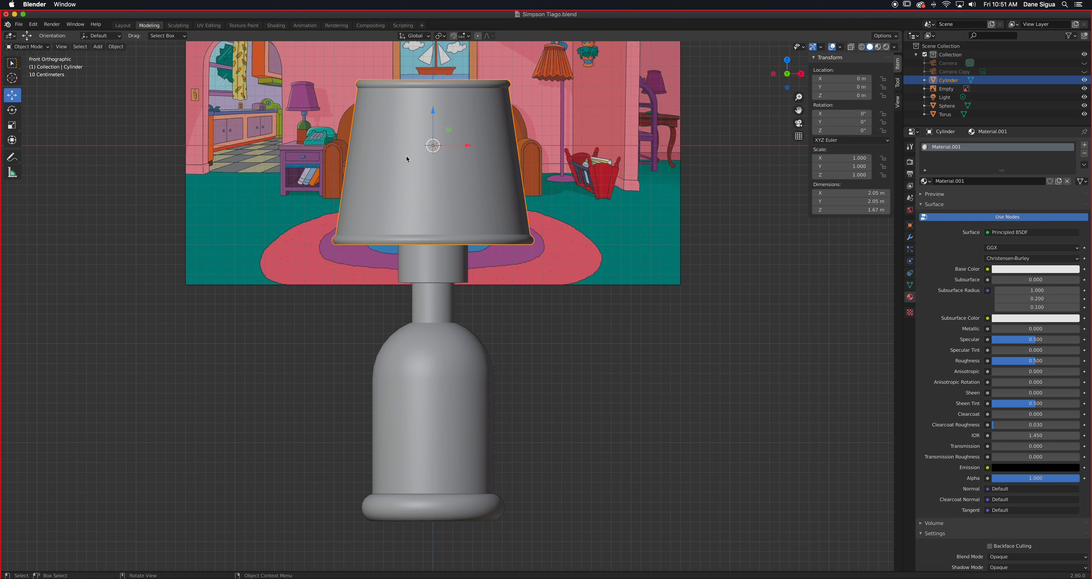
Sample the purple of the reference image's table lampshade as the new material's base color.
left_click(1050, 269)
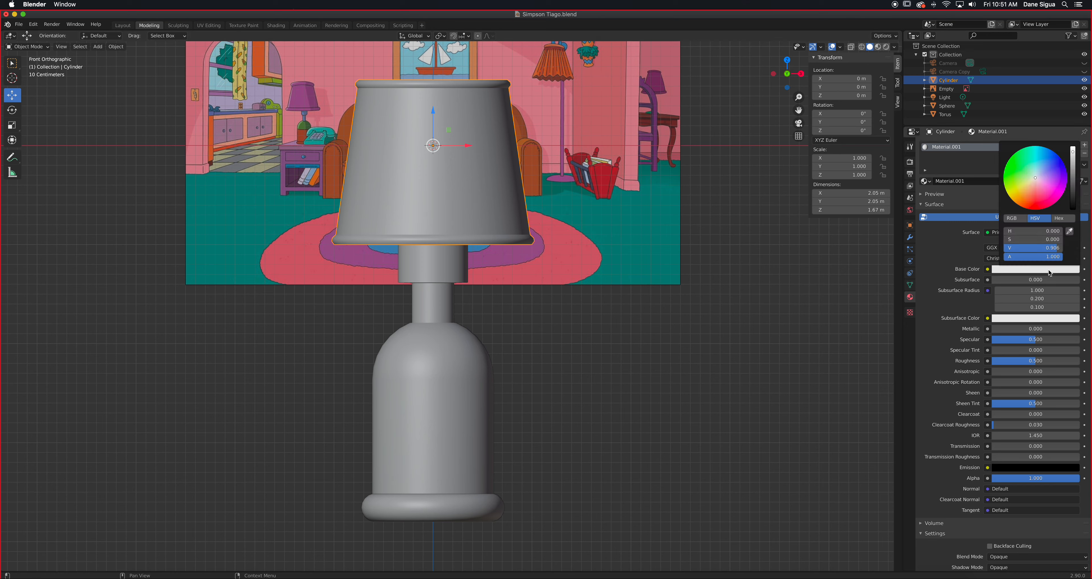
left_click(1070, 232)
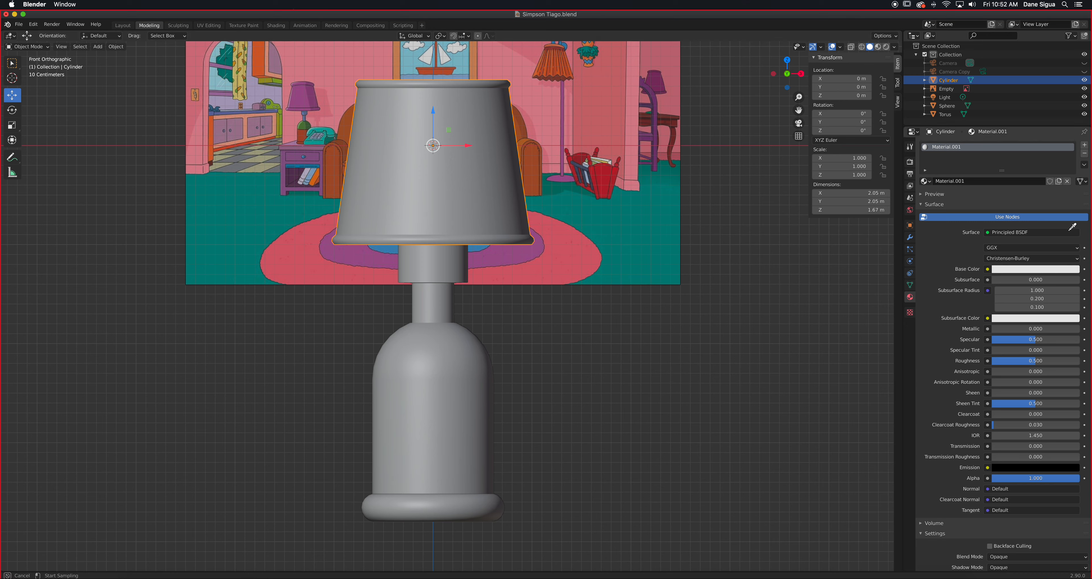
left_click(300, 91)
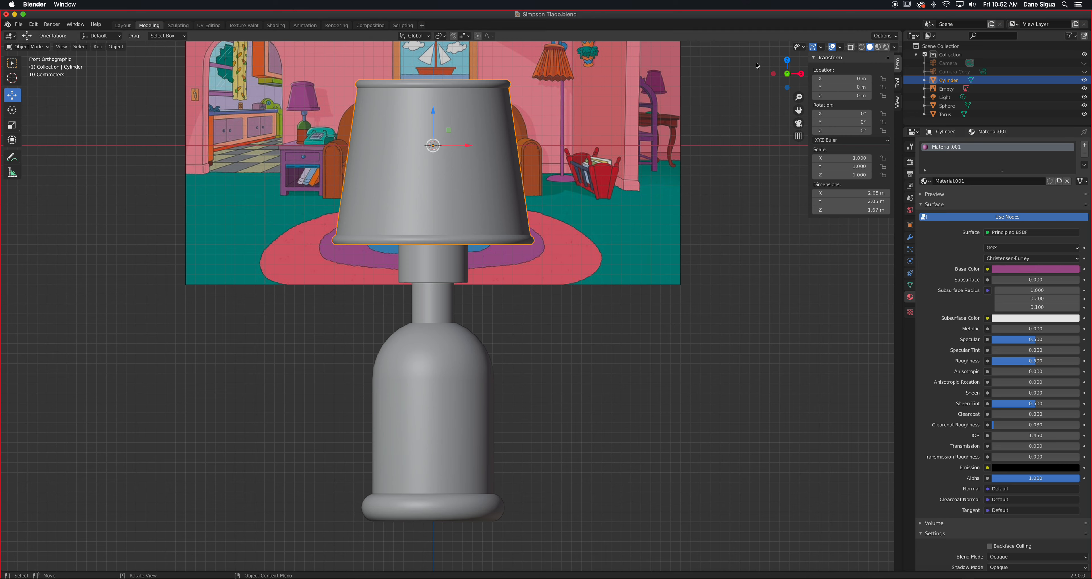
Switch the viewport to Material Preview shading and add a new material named Blue to the lamp body.
left_click(880, 48)
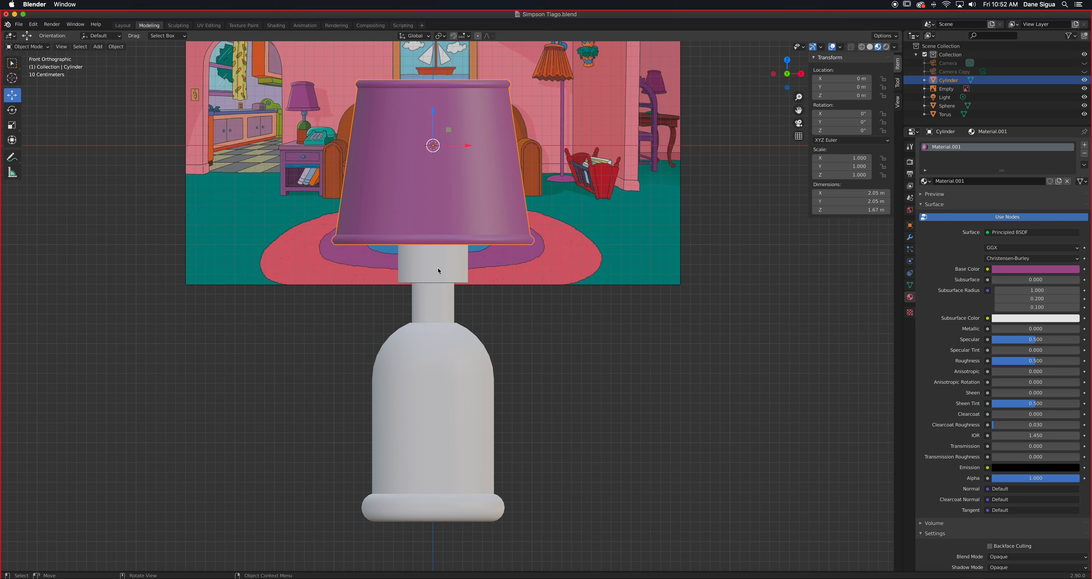
left_click(433, 285)
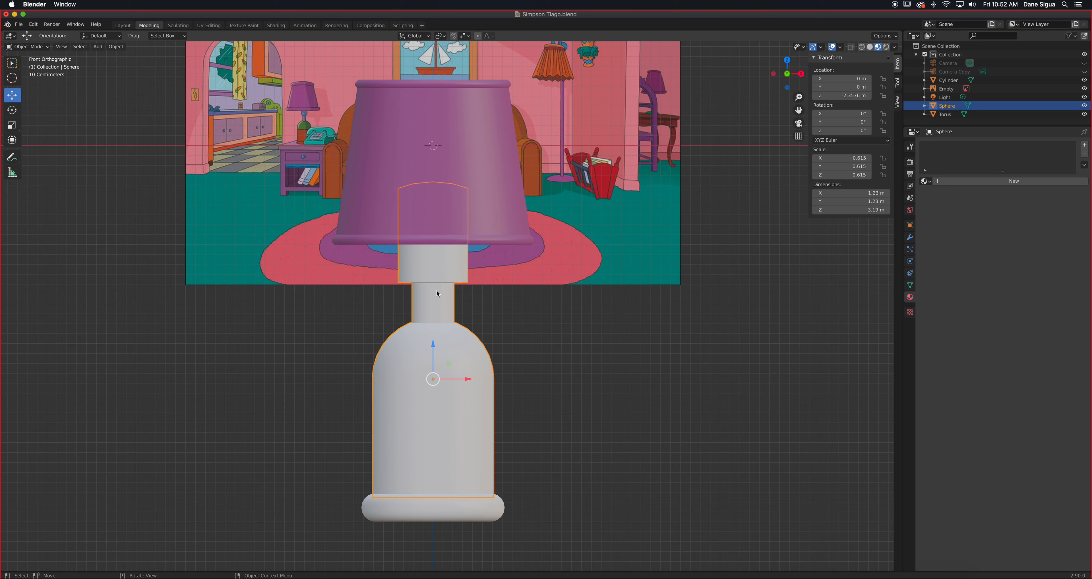
left_click(1015, 181)
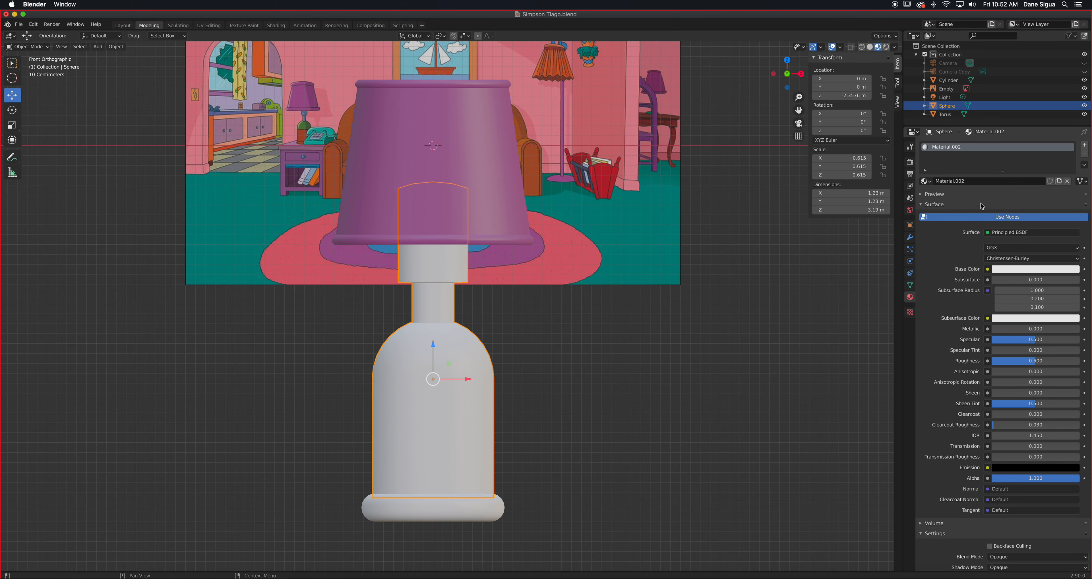
double_click(975, 147)
type("B")
key("Return")
Add a second material slot to the lamp body with a new material named Green.
left_click(1085, 144)
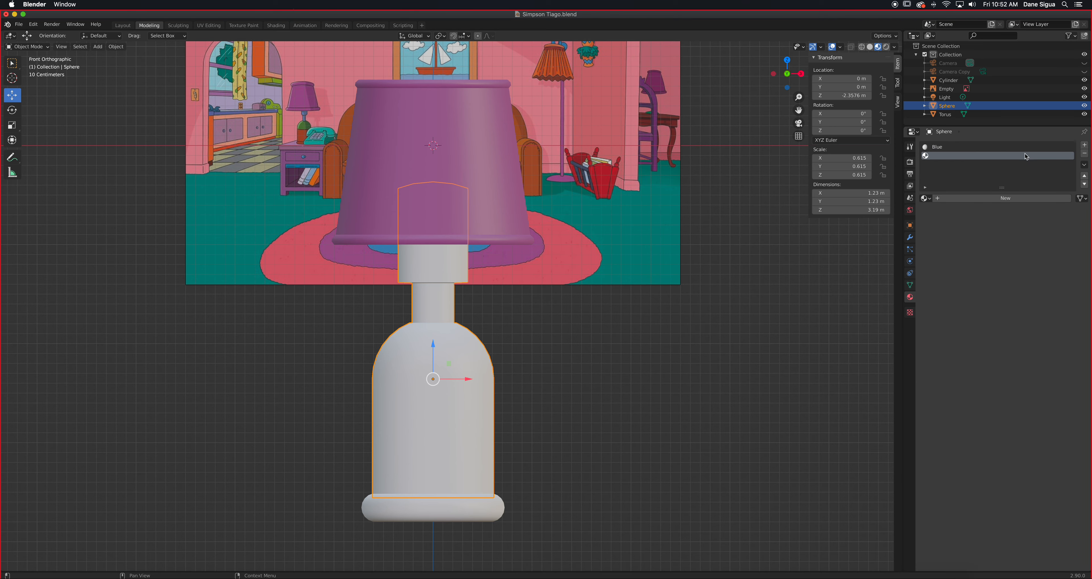
left_click(1005, 198)
double_click(960, 156)
type("Green")
key("Return")
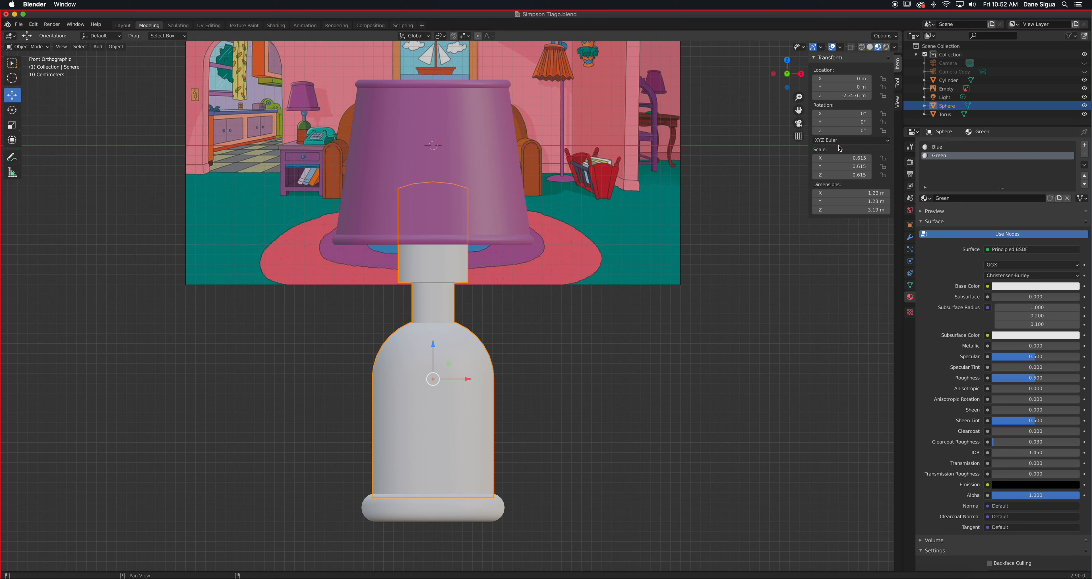
Add a third material slot to the lamp body with a new material named Brown.
left_click(1085, 145)
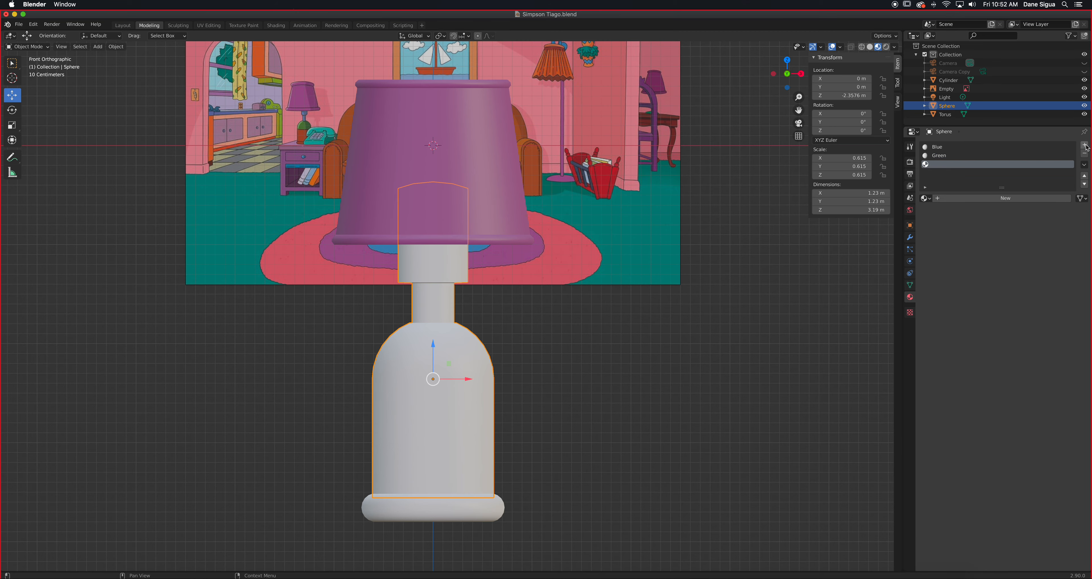
left_click(1025, 198)
double_click(955, 165)
type("Brown")
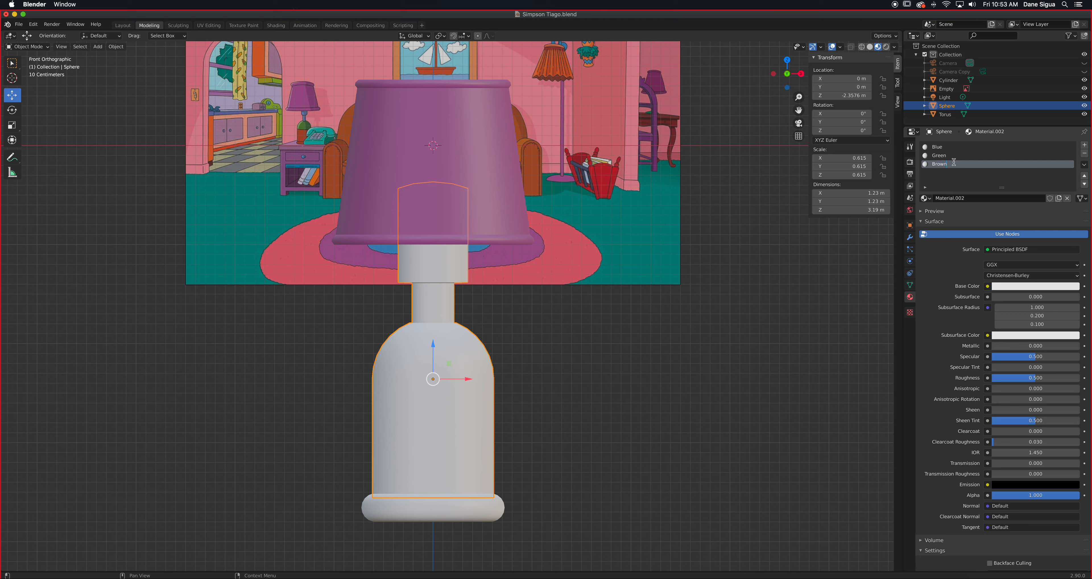
key("Return")
Sample the brown of the reference image's table lamp as the Brown material's base color.
left_click(1027, 290)
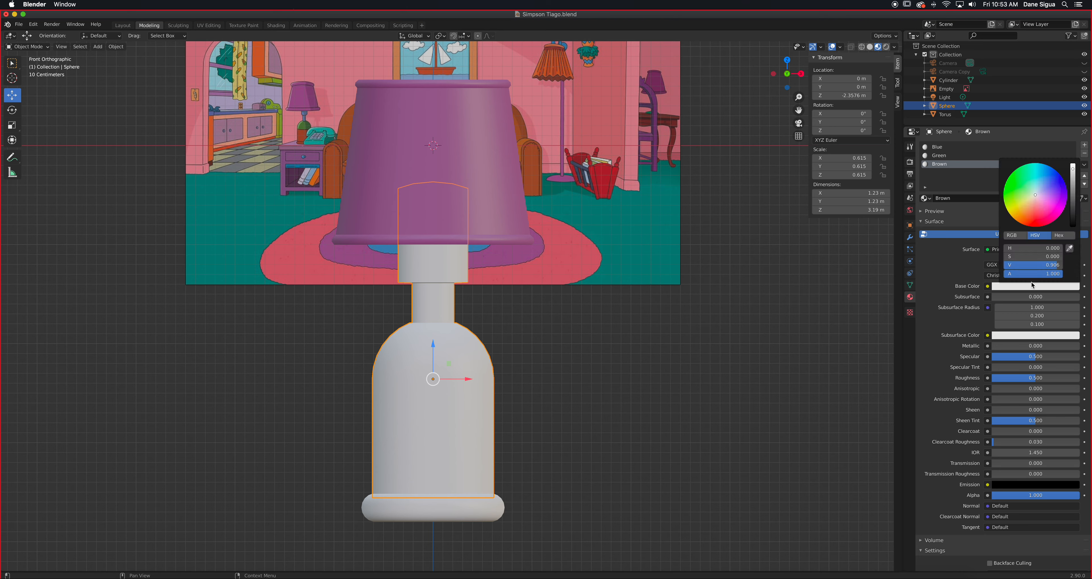
left_click(1070, 248)
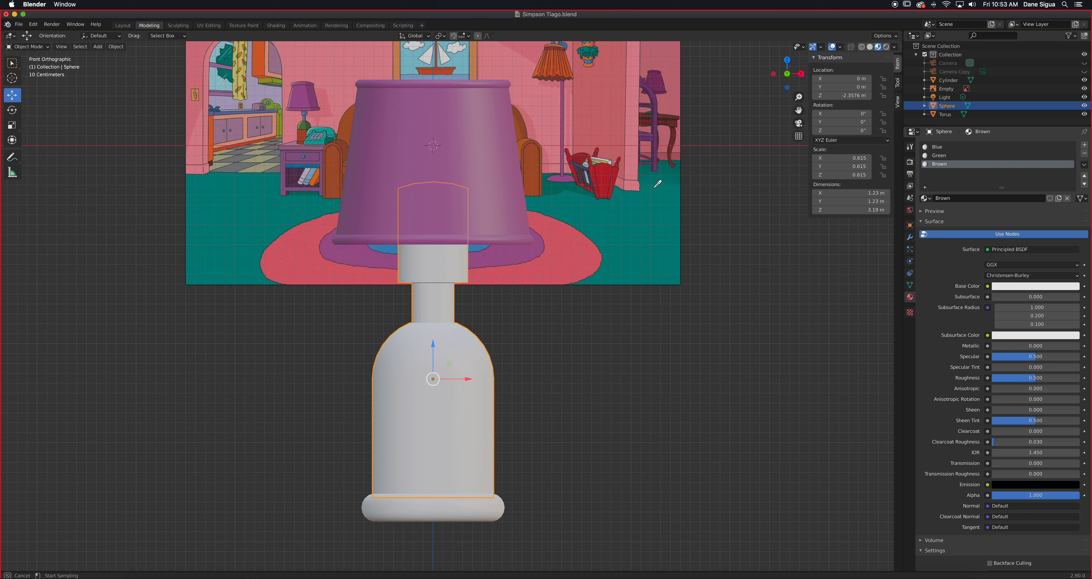
left_click(301, 133)
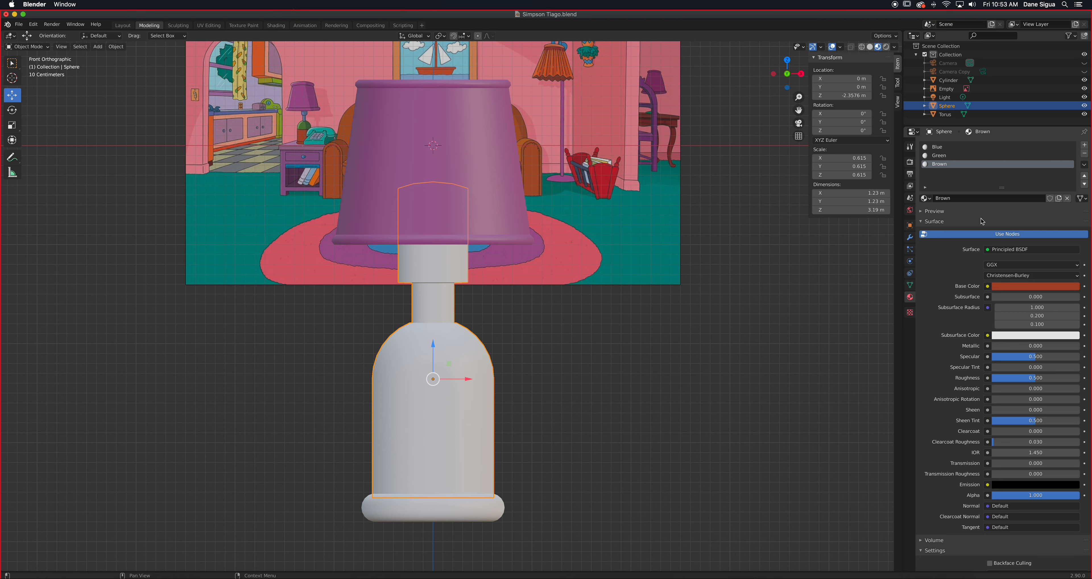
Sample the green of the reference image's table lamp body as the Green material's base color.
left_click(960, 156)
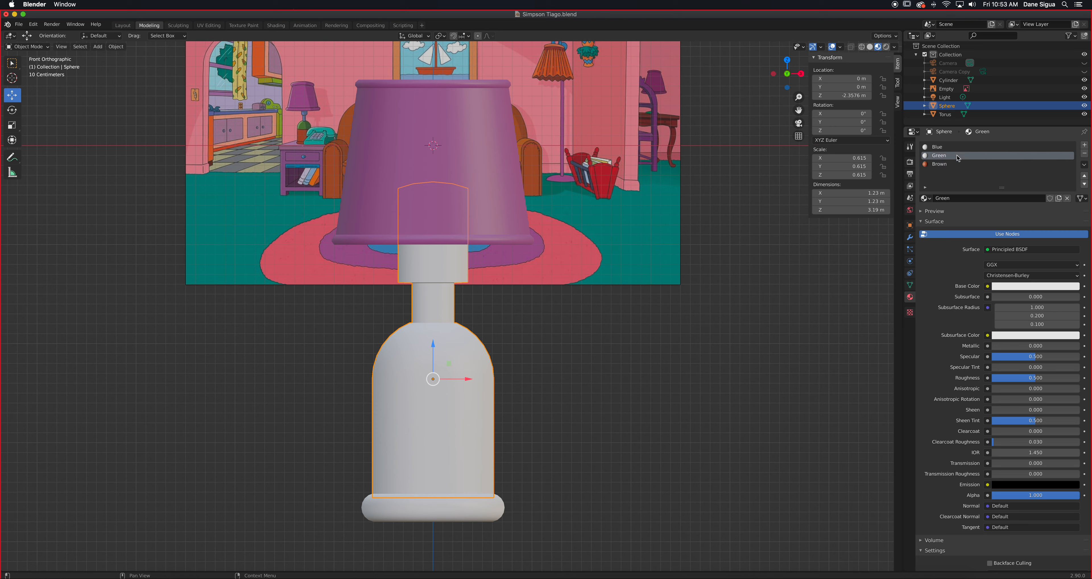
left_click(1041, 288)
left_click(1071, 248)
left_click(305, 125)
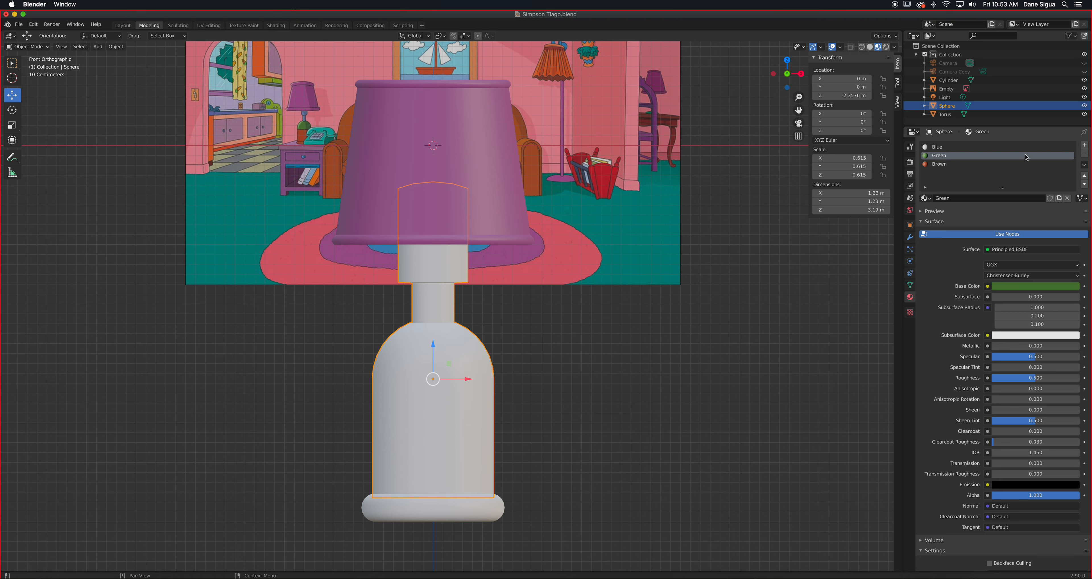
Sample the blue of the reference image's table lamp, just below its shade, as the Blue material's base color.
left_click(1018, 148)
left_click(1039, 286)
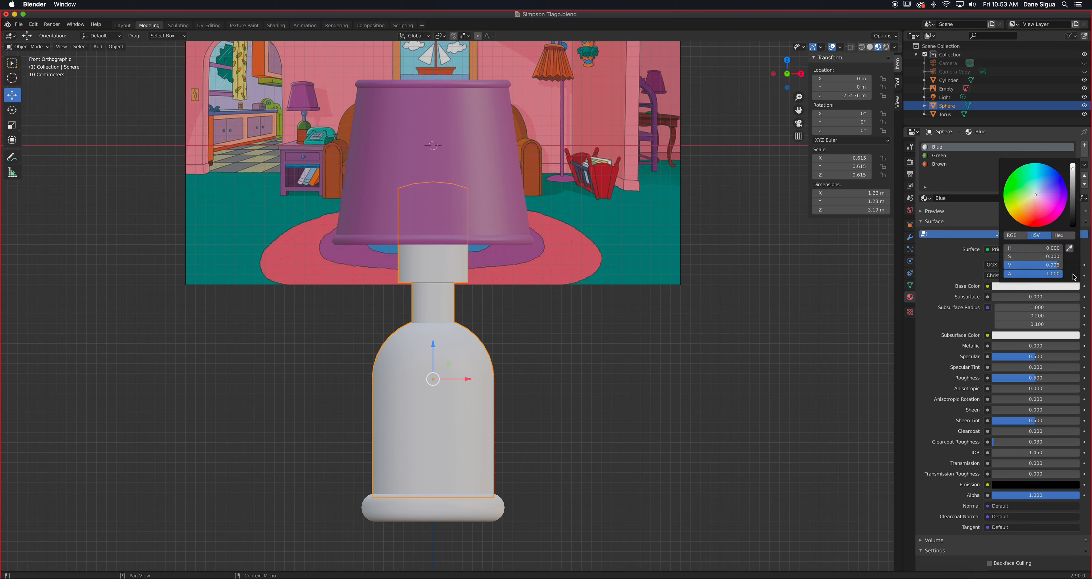
left_click(1071, 248)
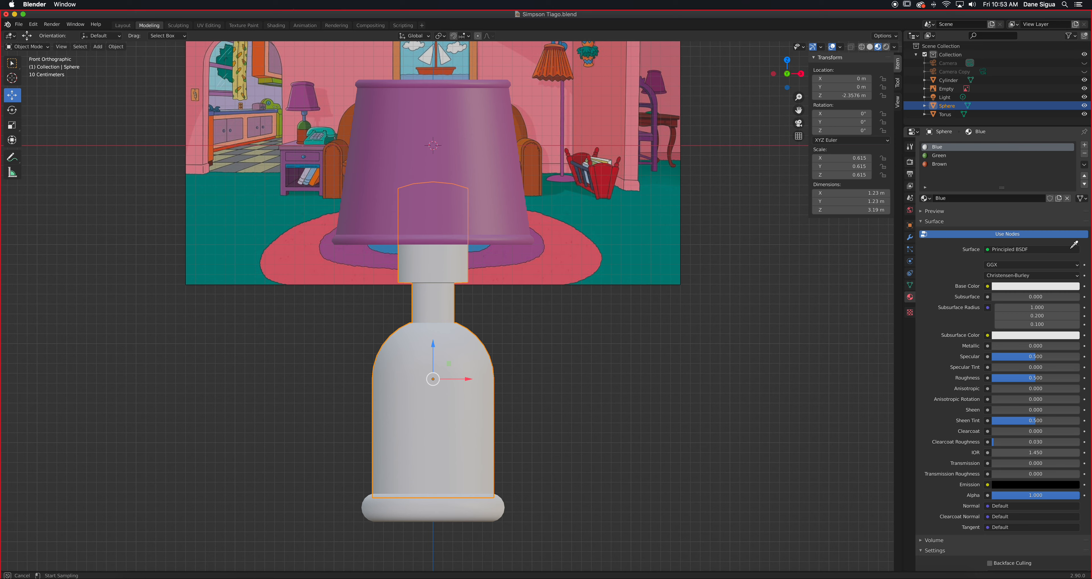
left_click(305, 114)
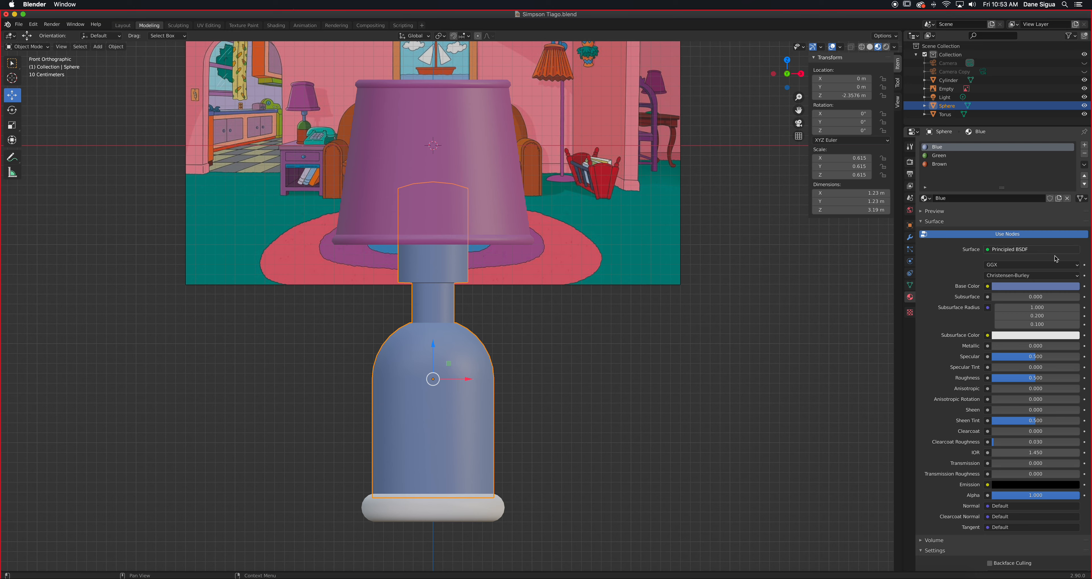
Darken the Blue material's base color by lowering its brightness.
left_click(1057, 286)
left_click_drag(1078, 179, 1074, 193)
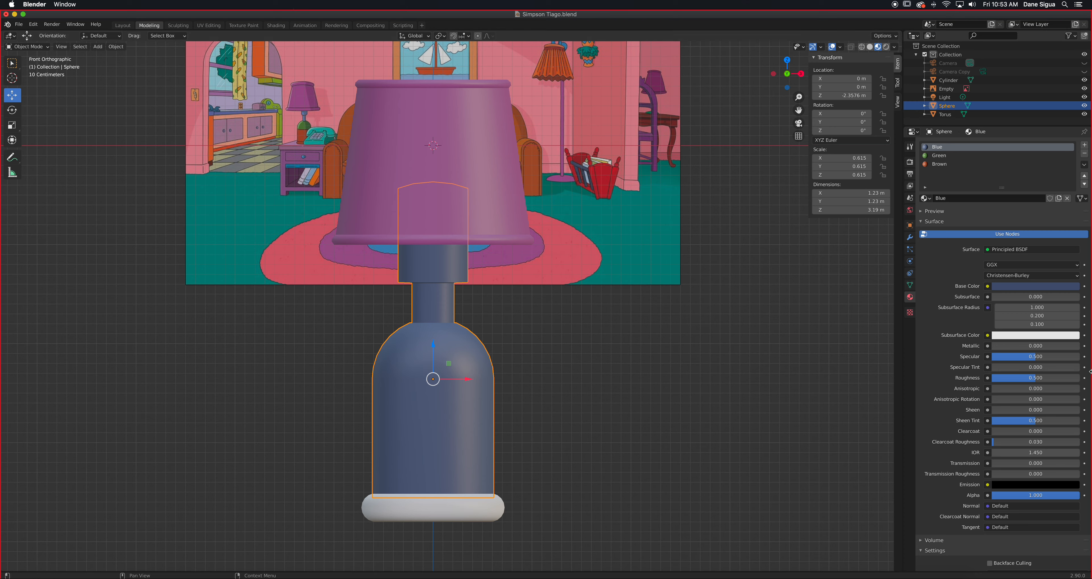
mouse_move(1037, 384)
left_mouse_down()
mouse_move(1012, 384)
mouse_move(1036, 378)
left_mouse_up()
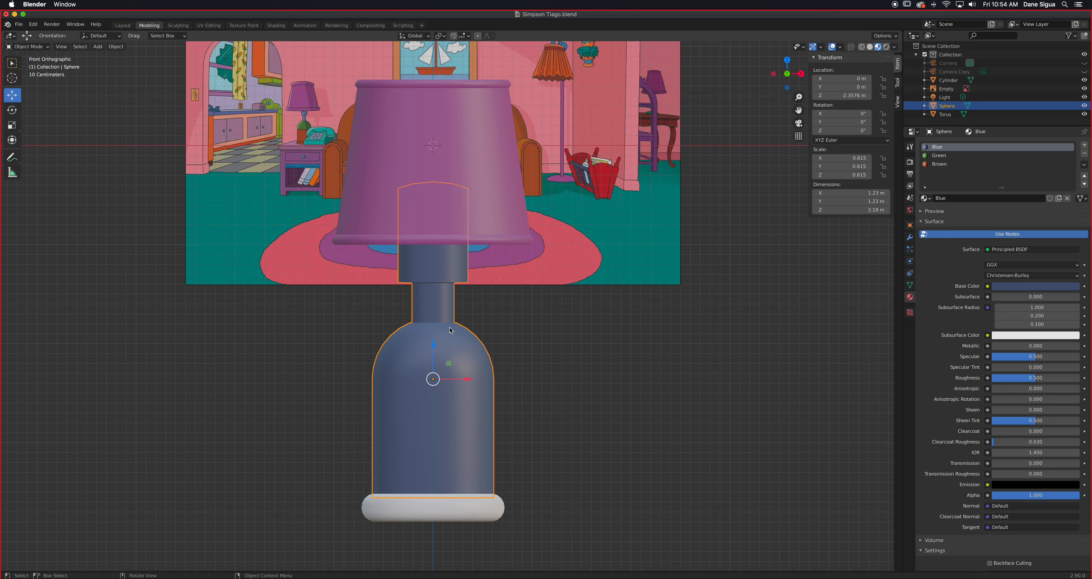
Enter Edit Mode on the lamp body and switch to face selection.
key("Tab")
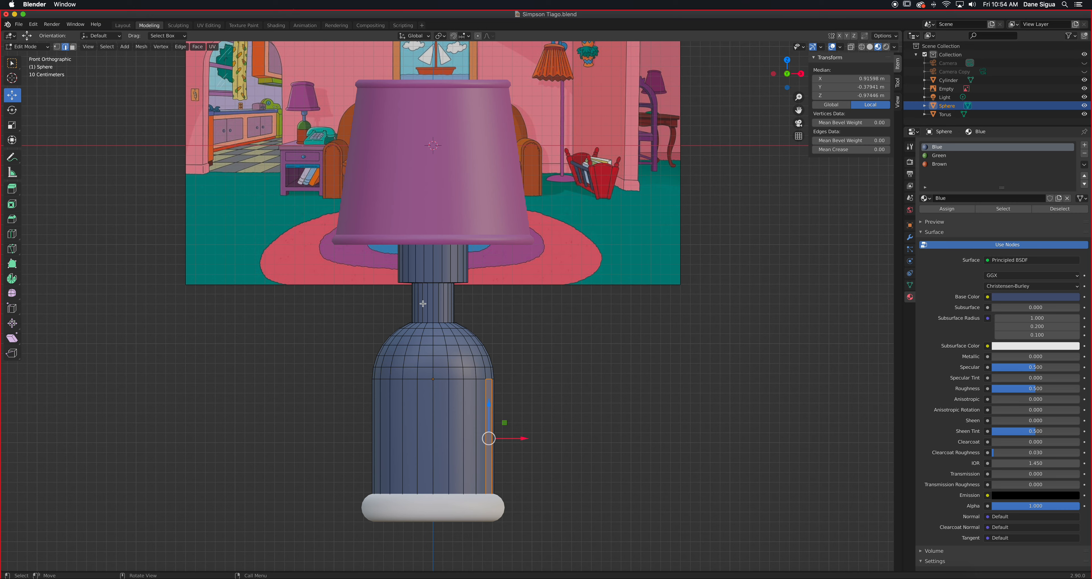
left_click(426, 264)
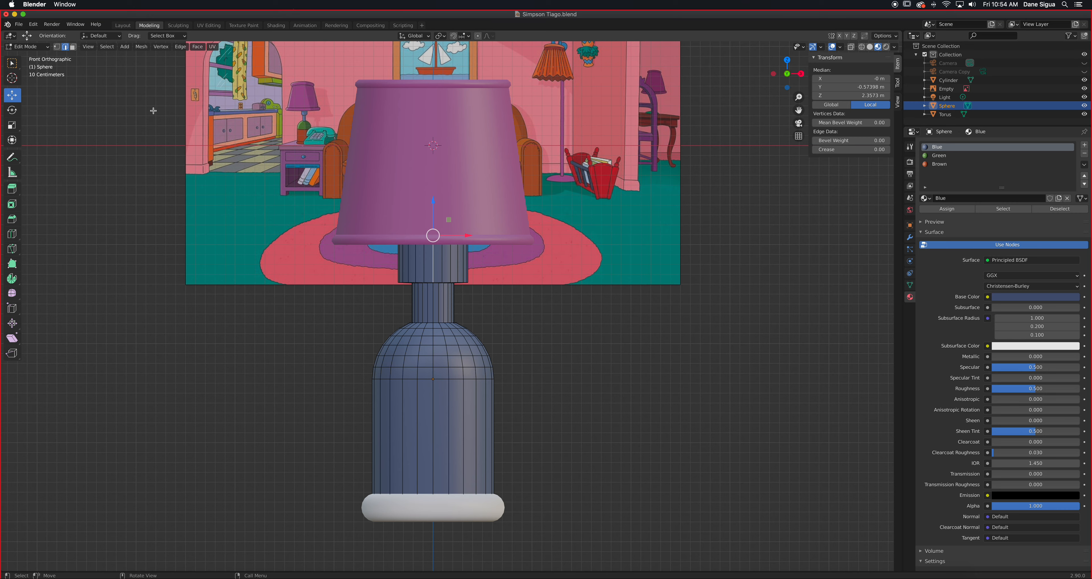
left_click(96, 75)
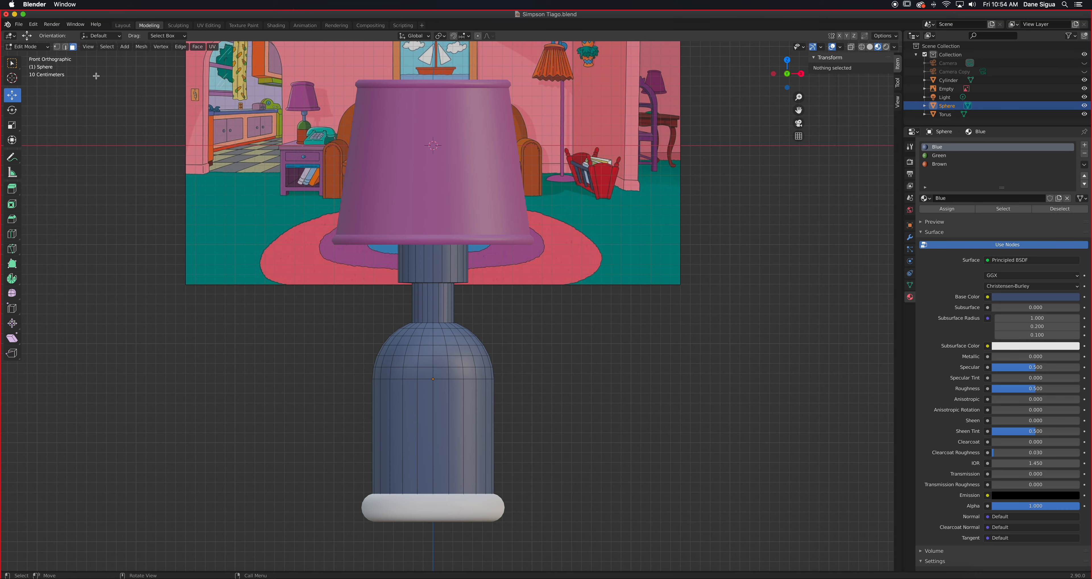
left_click(430, 275)
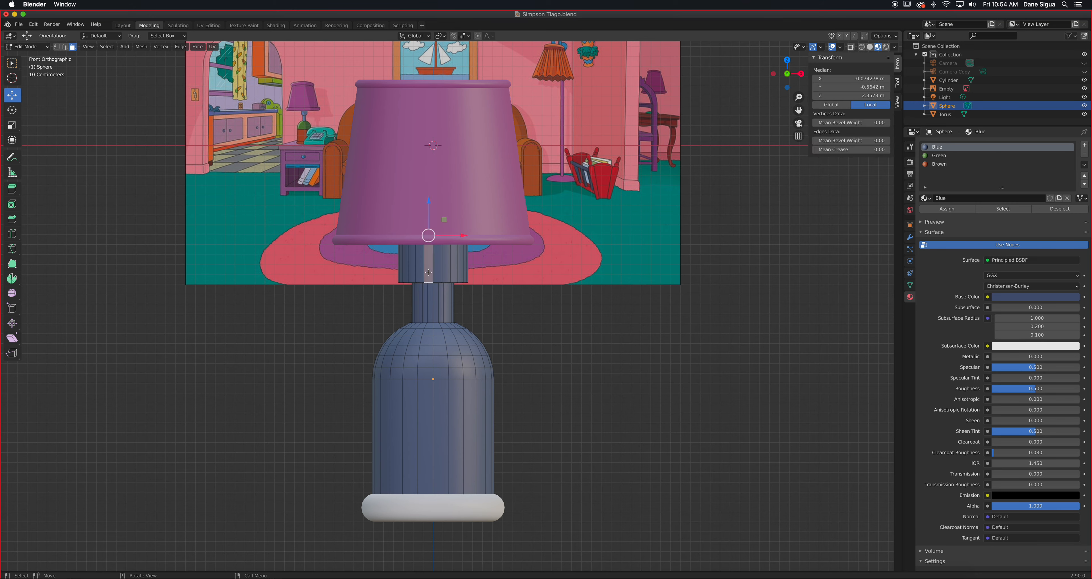
left_click(428, 310)
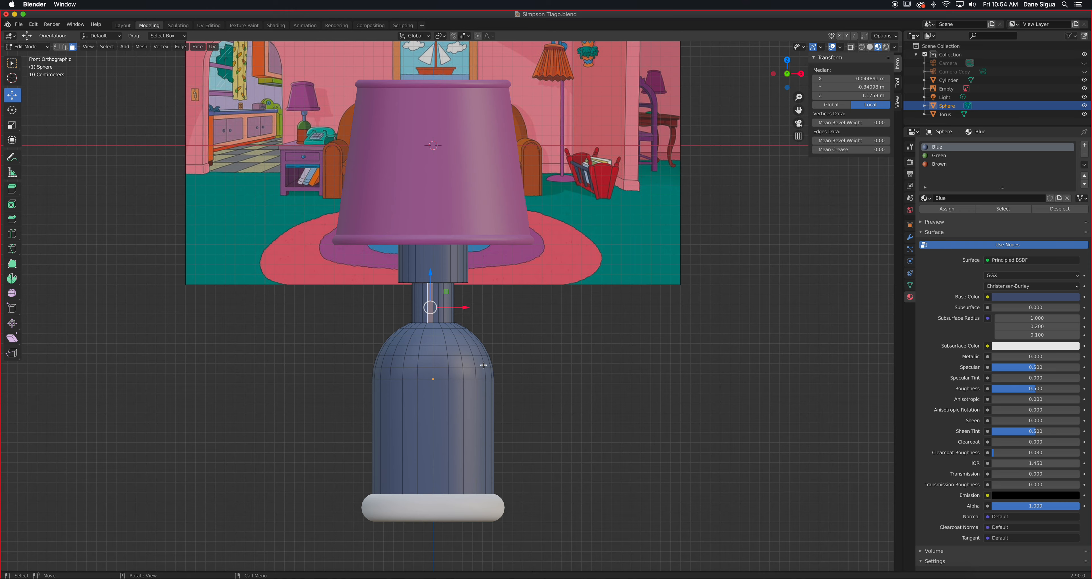
Select a horizontal face loop around the lamp body's dome and grow the selection two times.
scroll(463, 350, "up", 1)
scroll(462, 351, "down", 1)
scroll(447, 382, "down", 1)
scroll(447, 386, "up", 4)
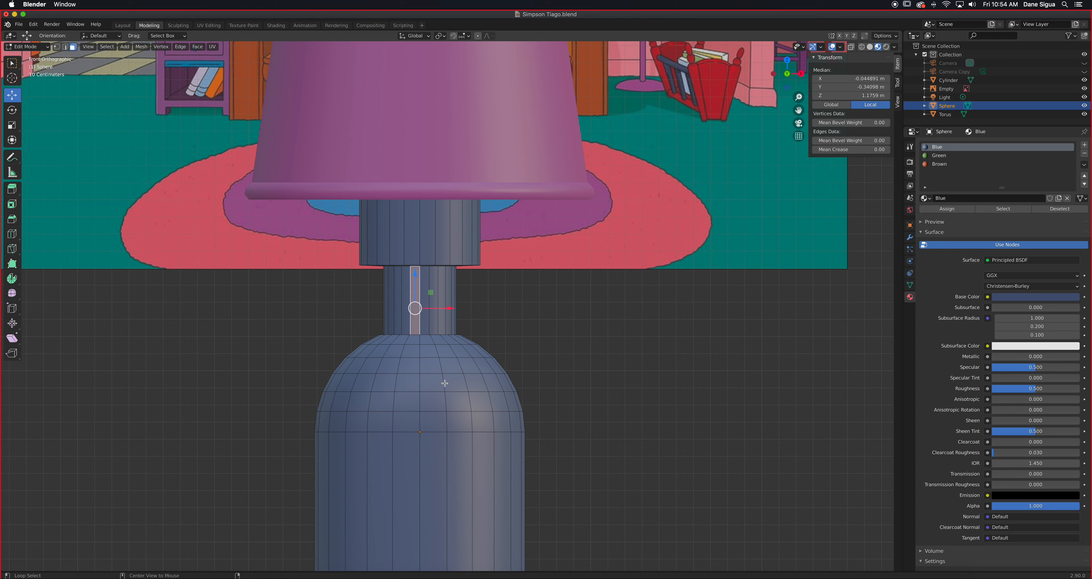
left_click(444, 384, "alt")
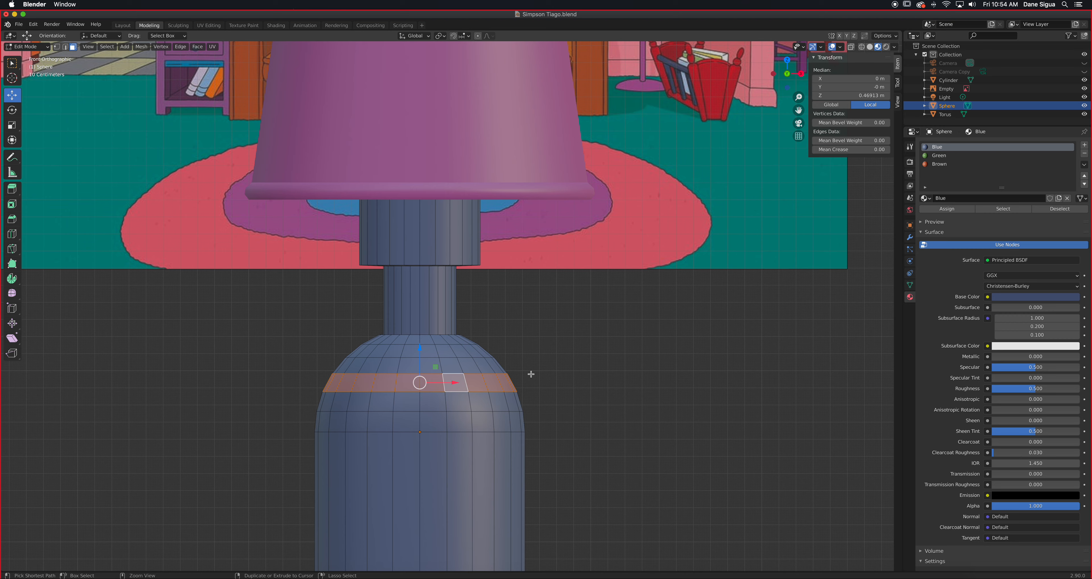
key("ctrl+KP_Add")
key("ctrl+KP_Add")
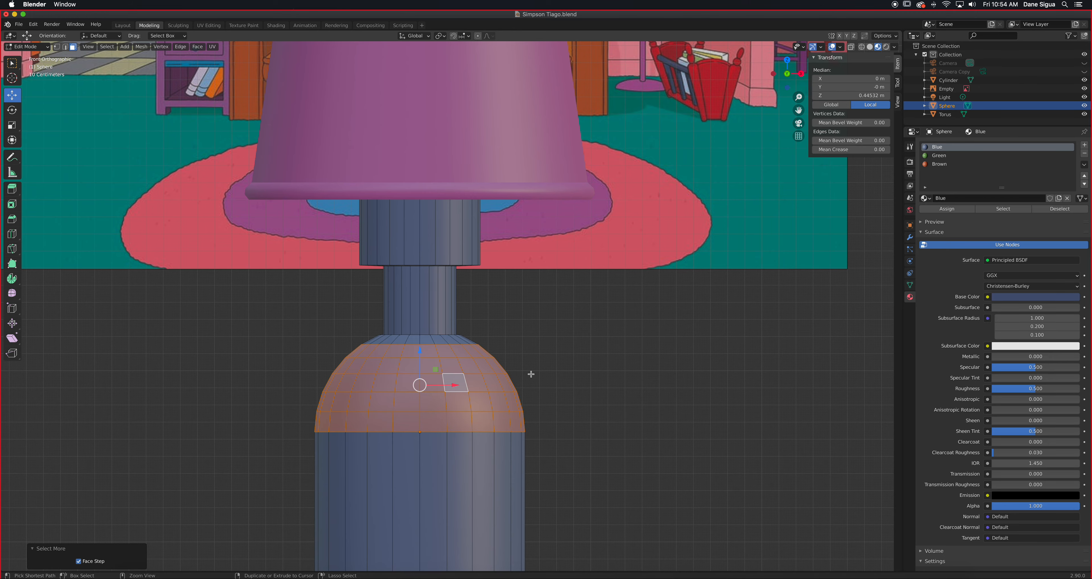
Add the dome's uppermost face ring and the small inner face ring around the base of the neck to the selection.
middle_click_drag(458, 343, 457, 353)
scroll(457, 353, "up", 5)
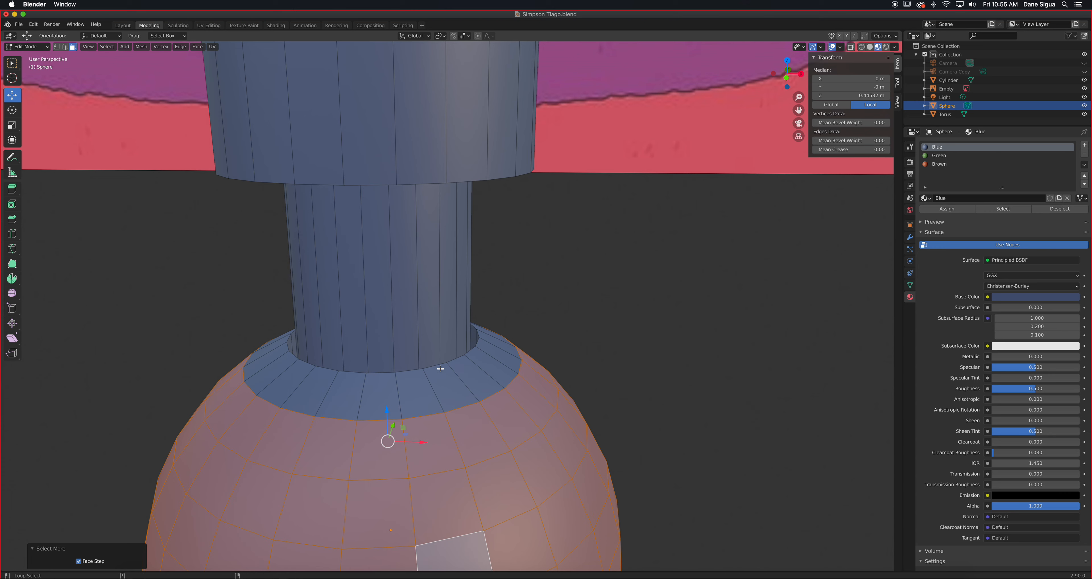
left_click(464, 382, "alt+shift")
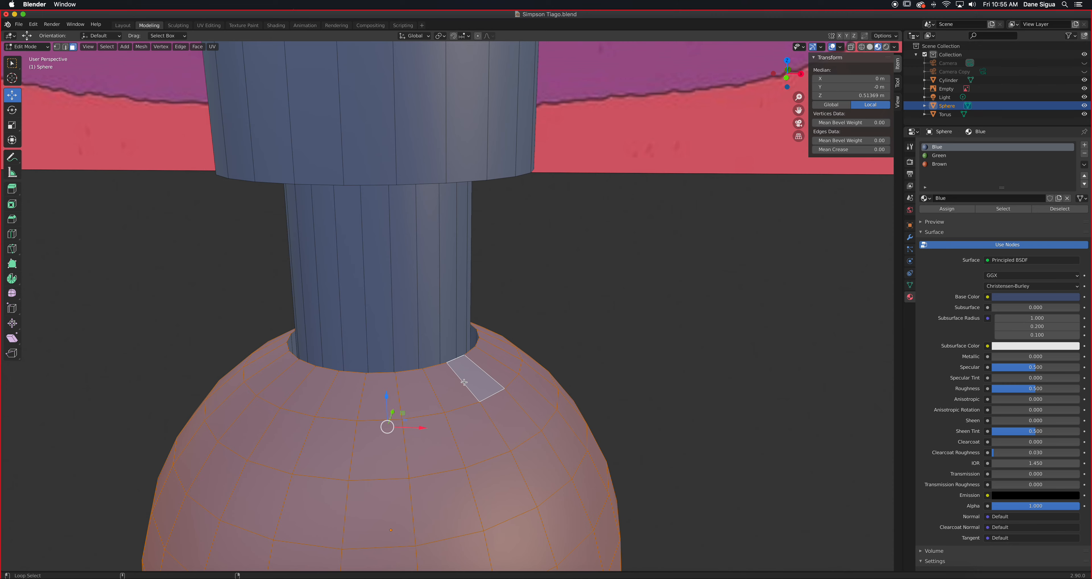
middle_click_drag(458, 374, 479, 360)
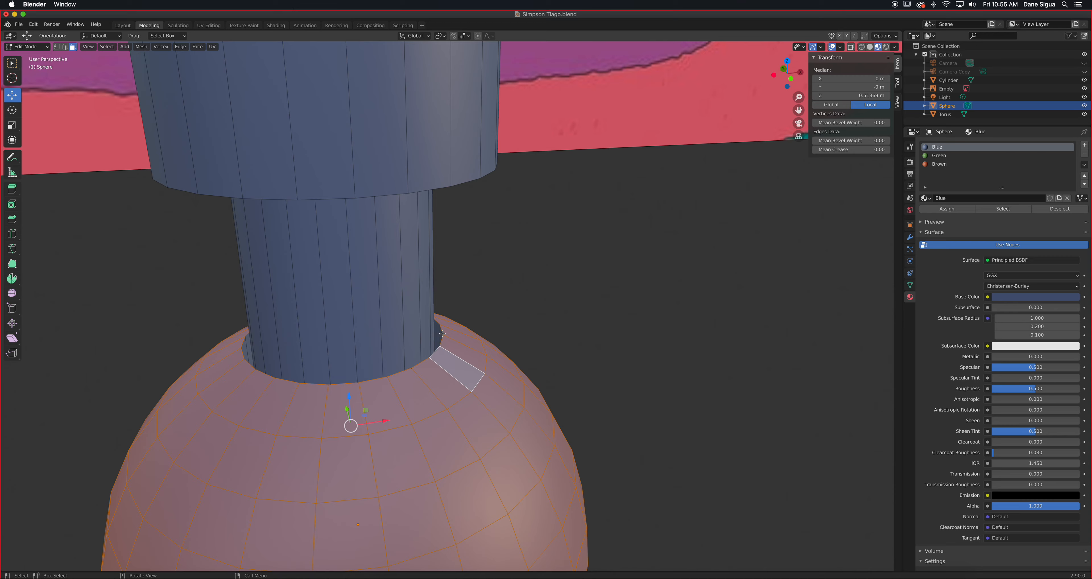
scroll(443, 334, "up", 3)
scroll(439, 344, "up", 2)
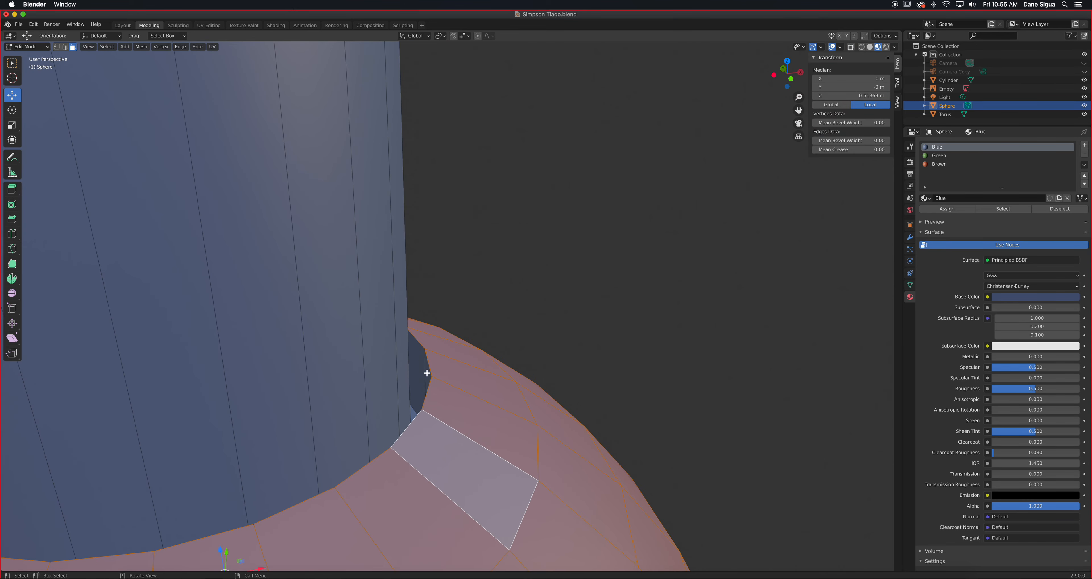
key("alt")
left_click(424, 368, "alt+shift")
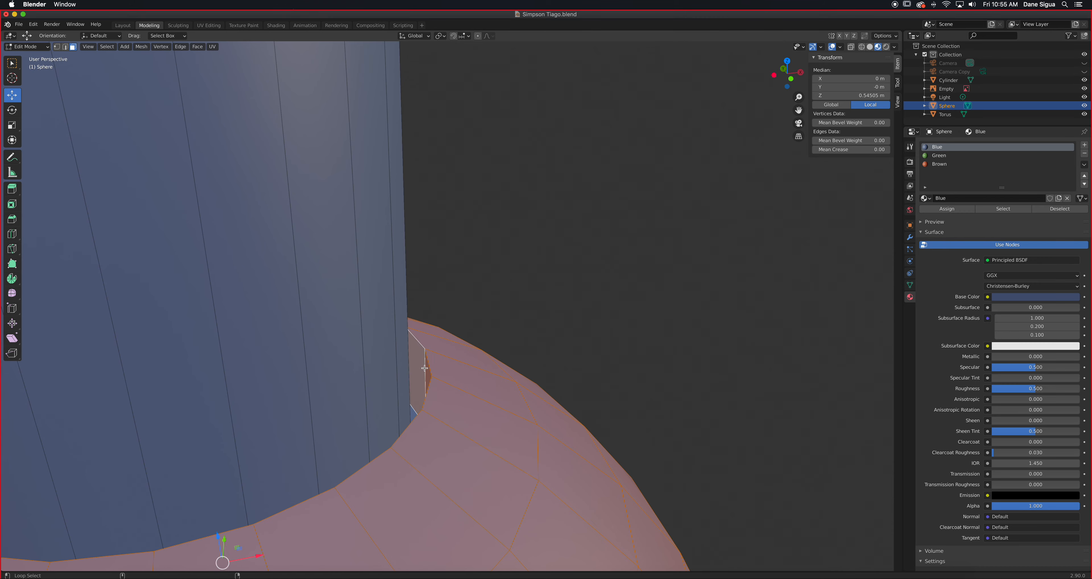
Assign the Green material to the selected dome faces of the lamp body.
scroll(448, 393, "down", 4)
scroll(451, 395, "down", 8)
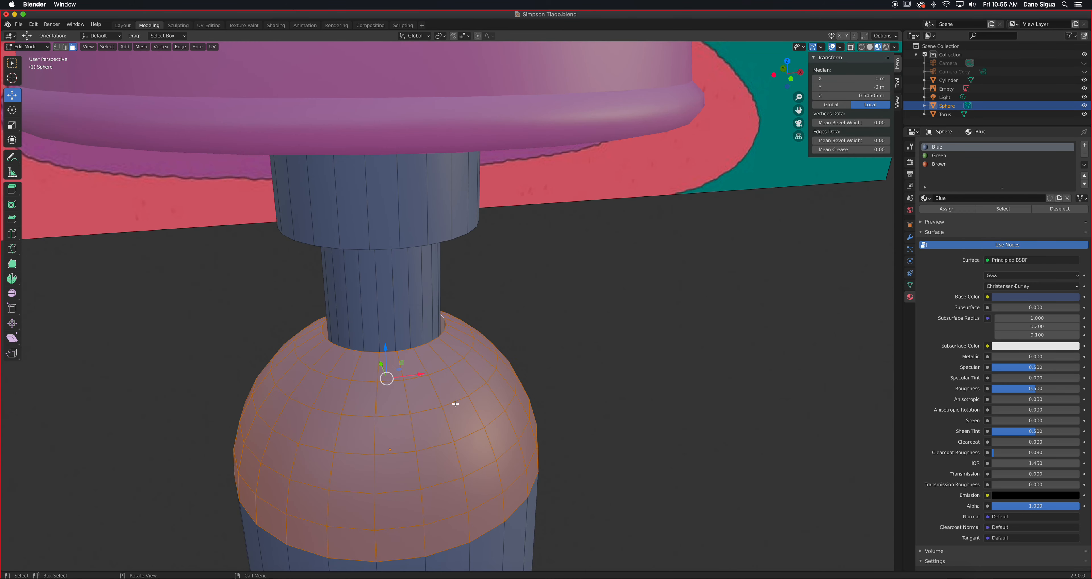
middle_click_drag(462, 442, 465, 443)
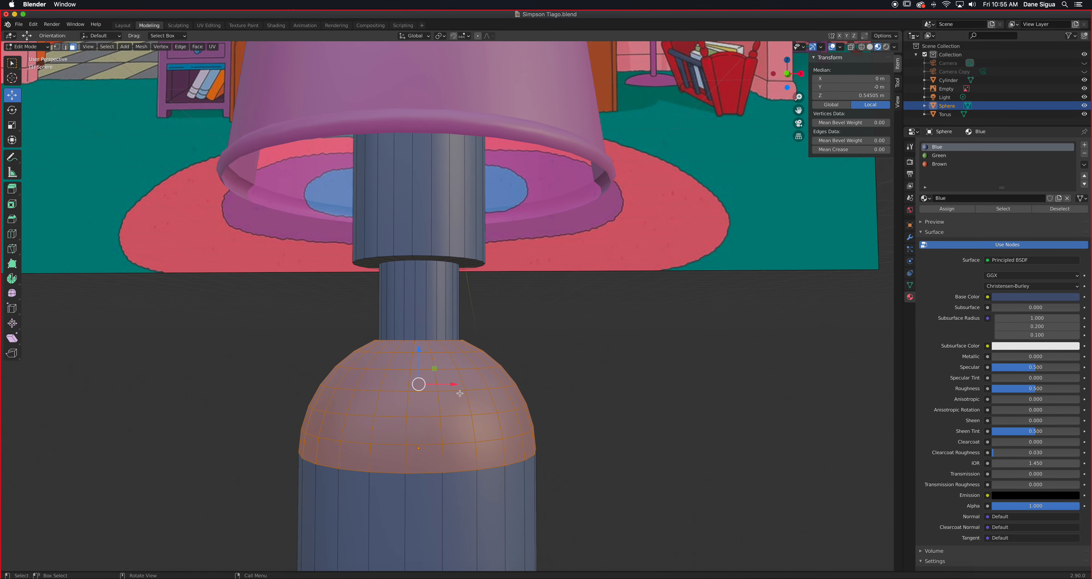
scroll(183, 197, "down", 2)
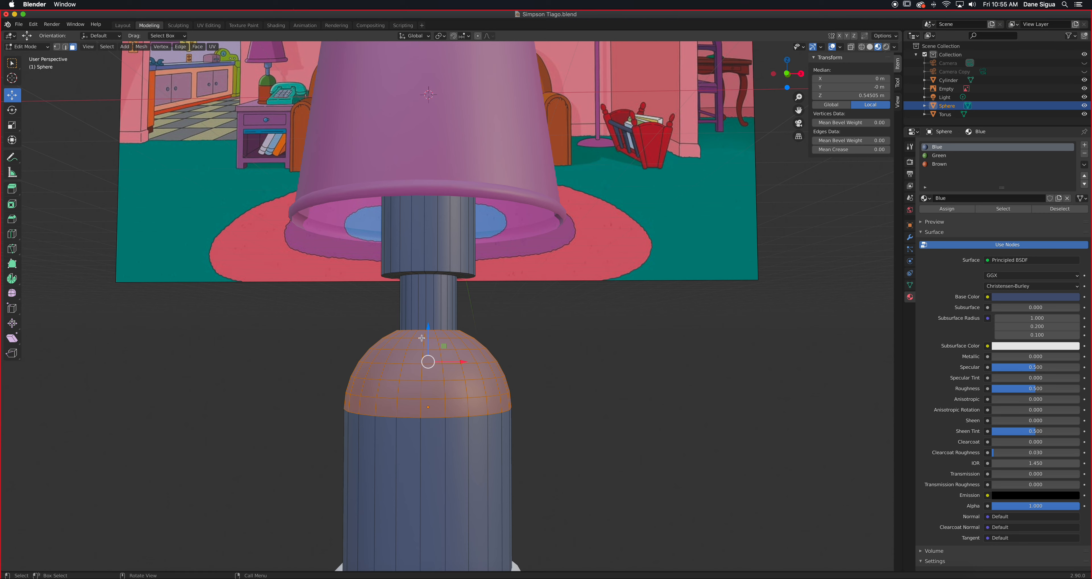
left_click(942, 157)
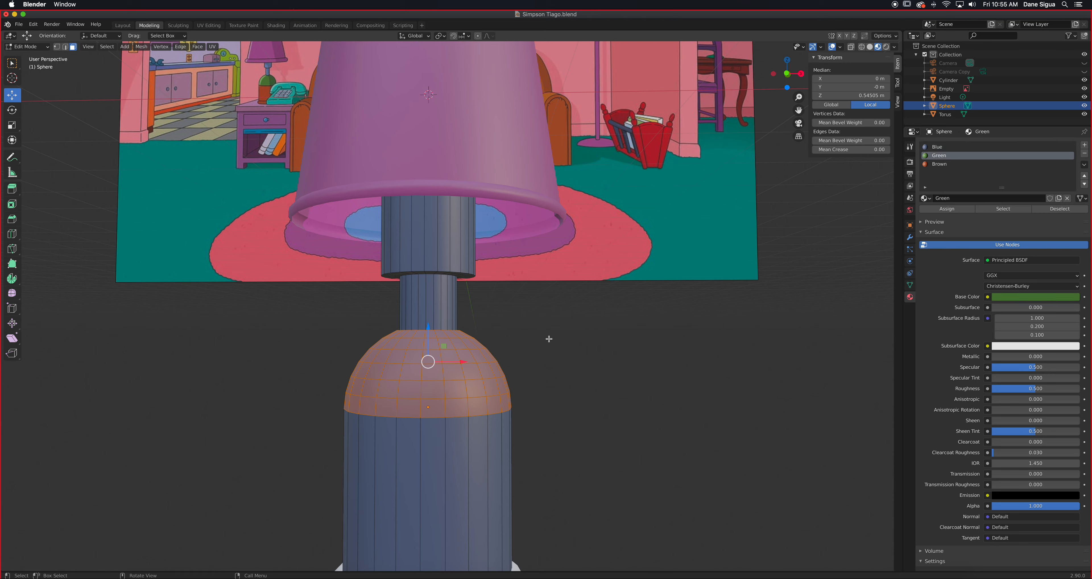
left_click(964, 209)
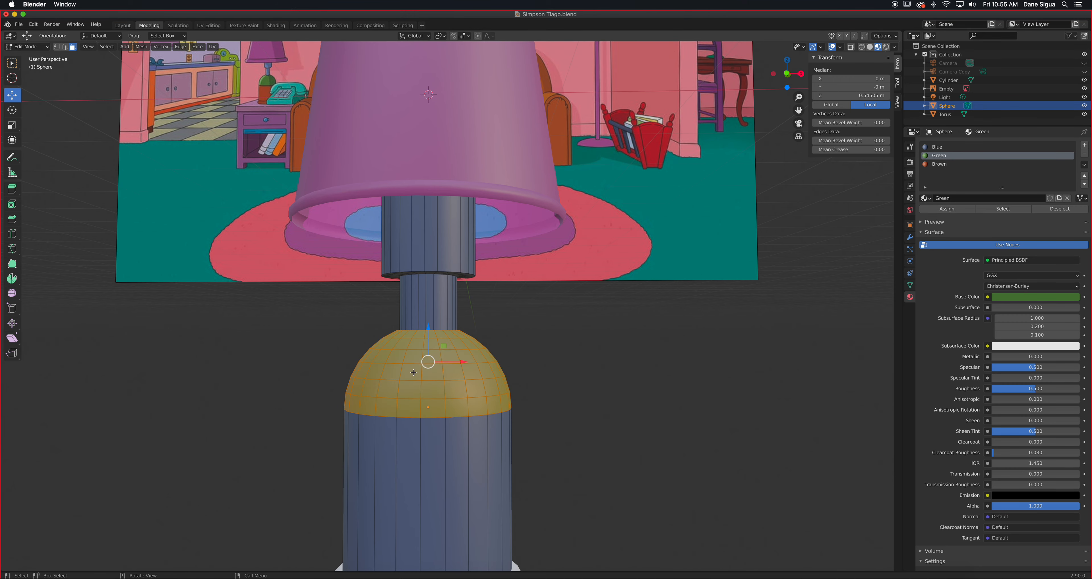
Select the ring of tall side faces on the lamp body below the green dome, assign the Brown material, and leave Edit Mode.
scroll(474, 371, "down", 2)
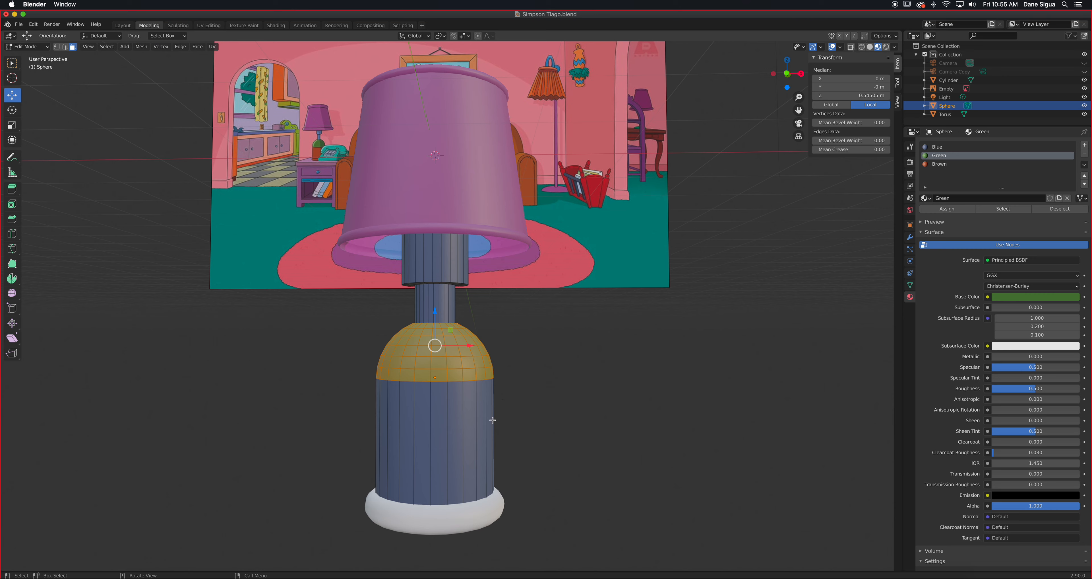
left_click(463, 444)
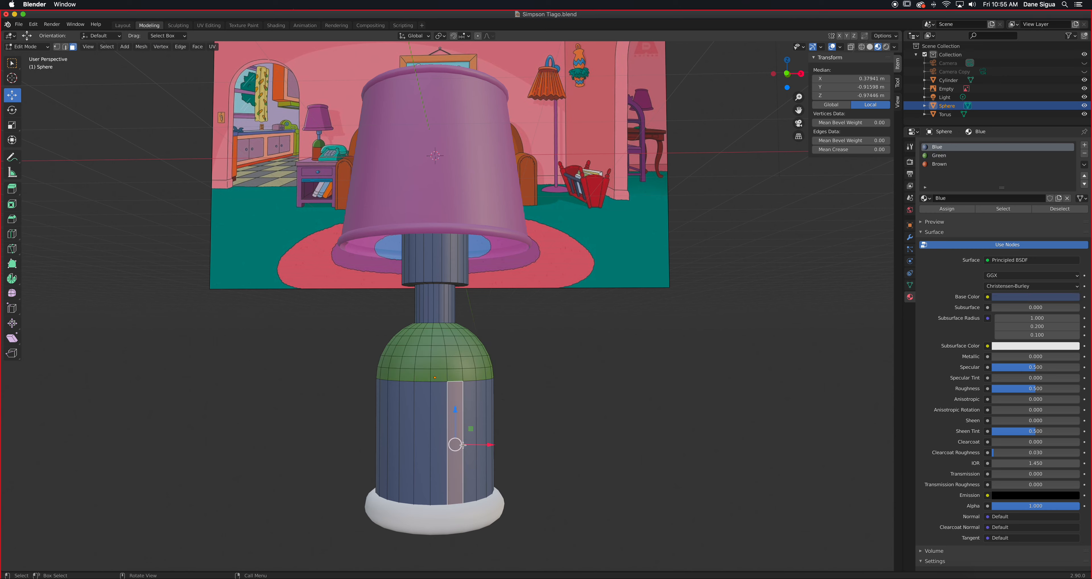
left_click(447, 424, "alt")
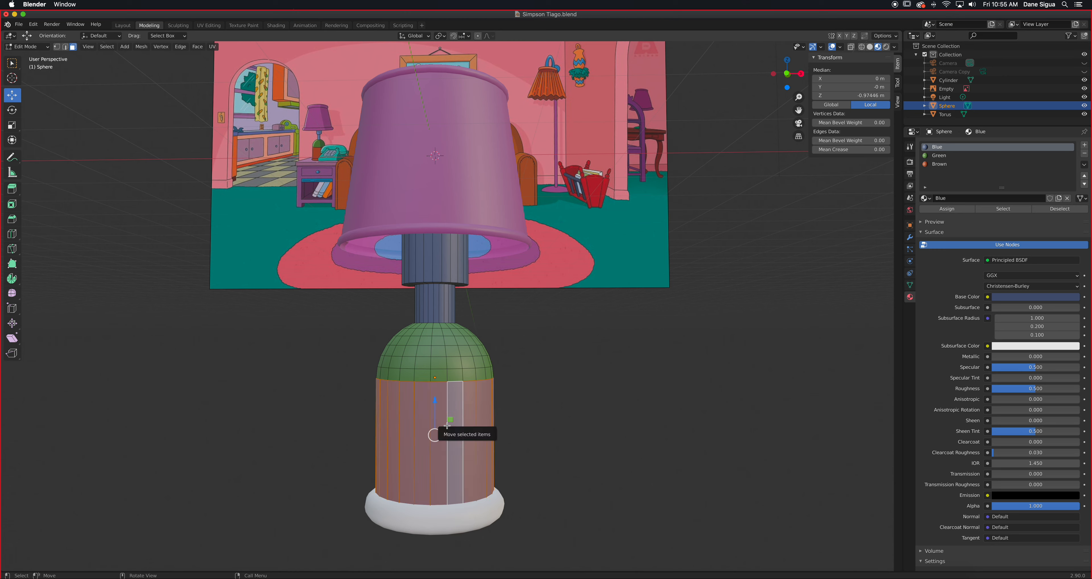
left_click(943, 166)
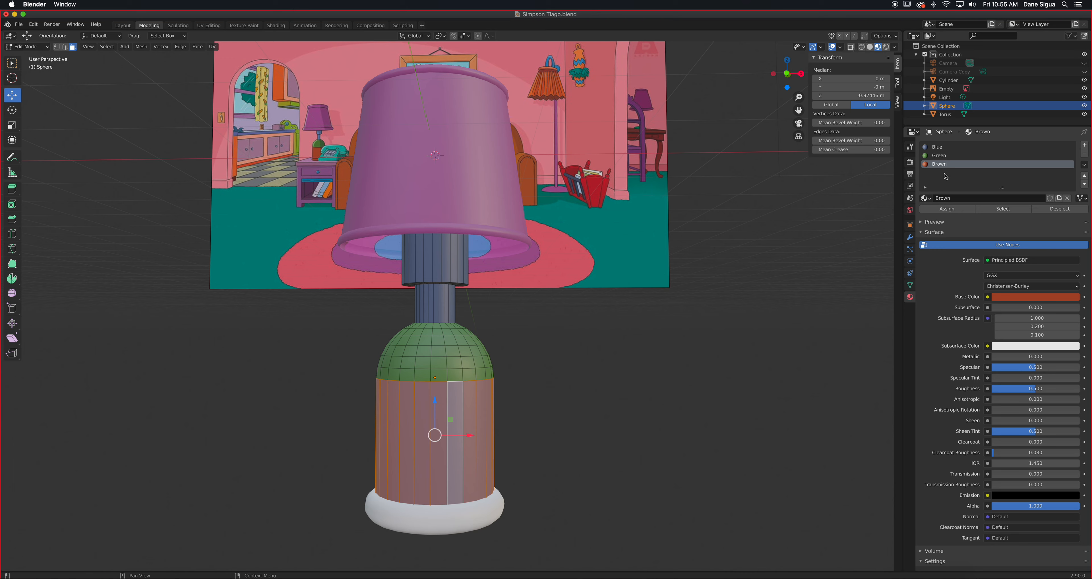
left_click(953, 210)
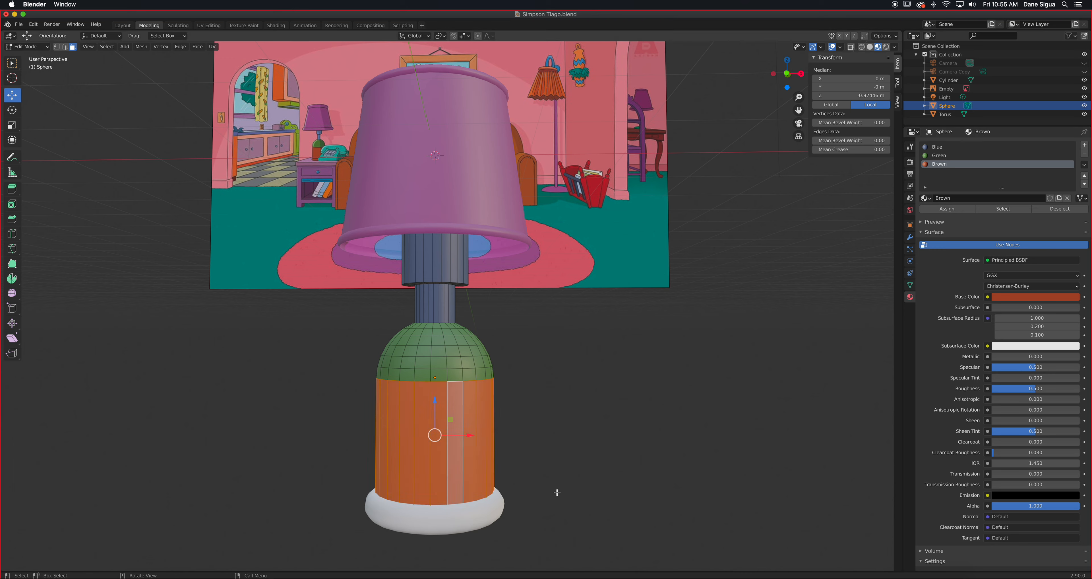
key("Tab")
Give the torus at the lamp's base a material slot using the existing Brown material, then deselect it.
left_click(486, 517)
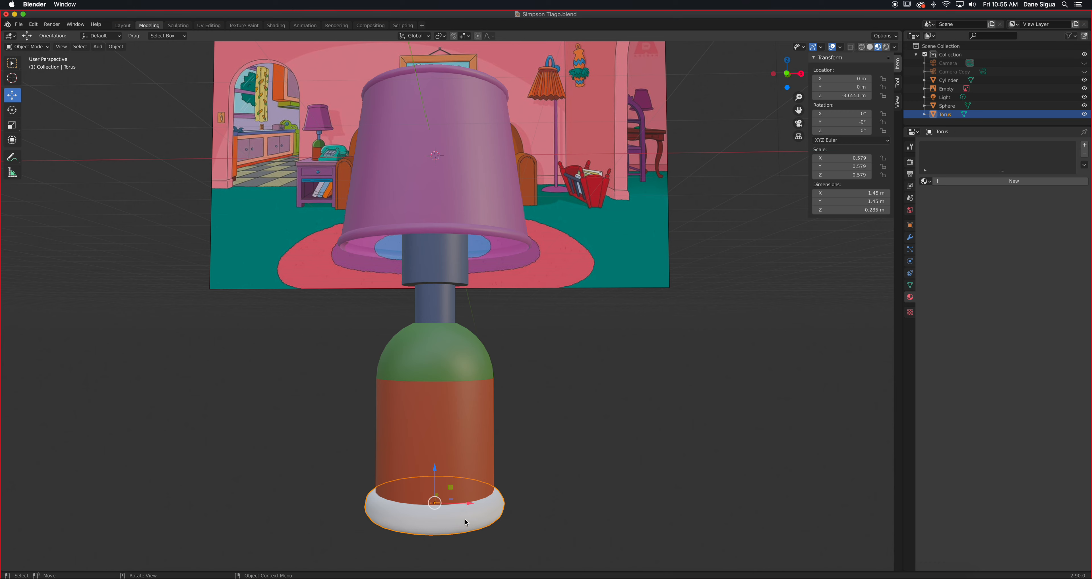
left_click(960, 182)
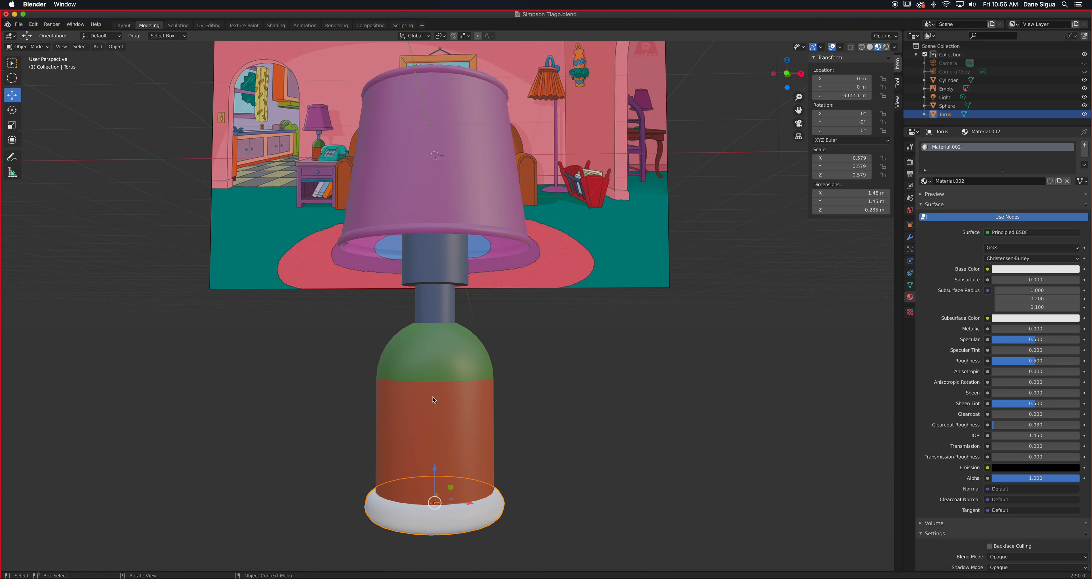
left_click(928, 181)
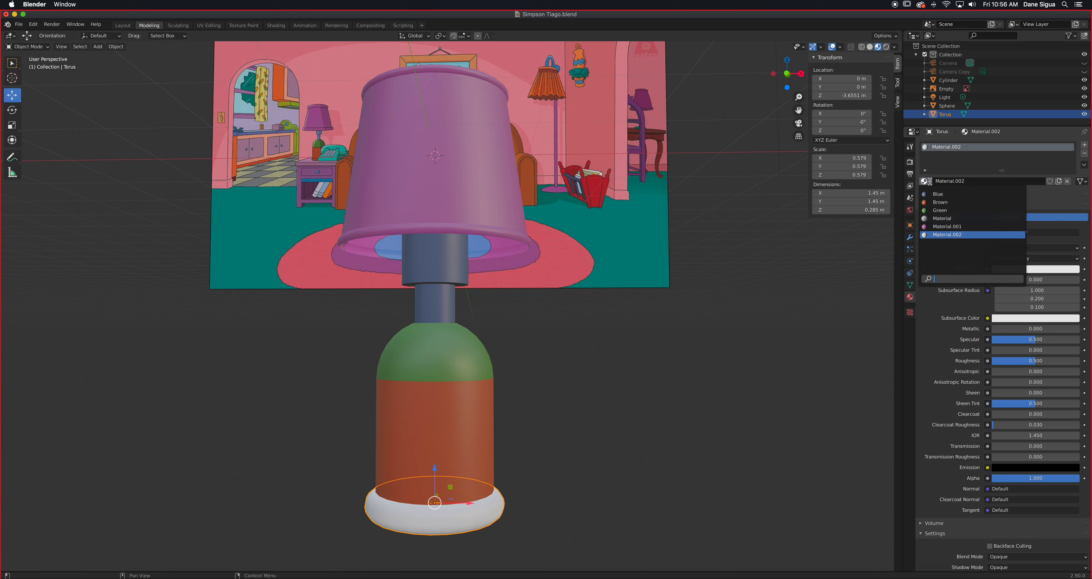
left_click(930, 181)
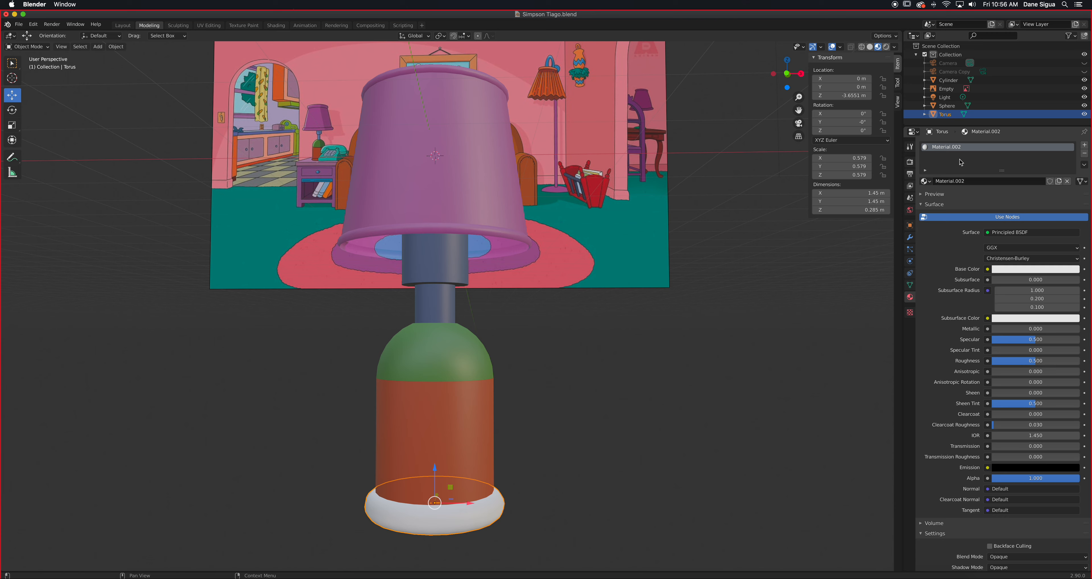
left_click(928, 181)
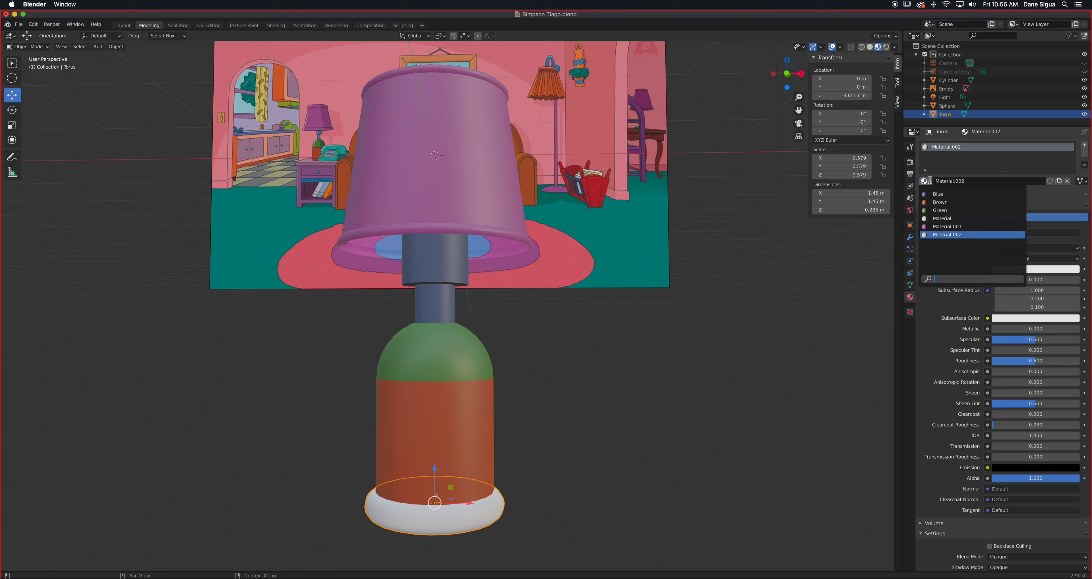
left_click(941, 202)
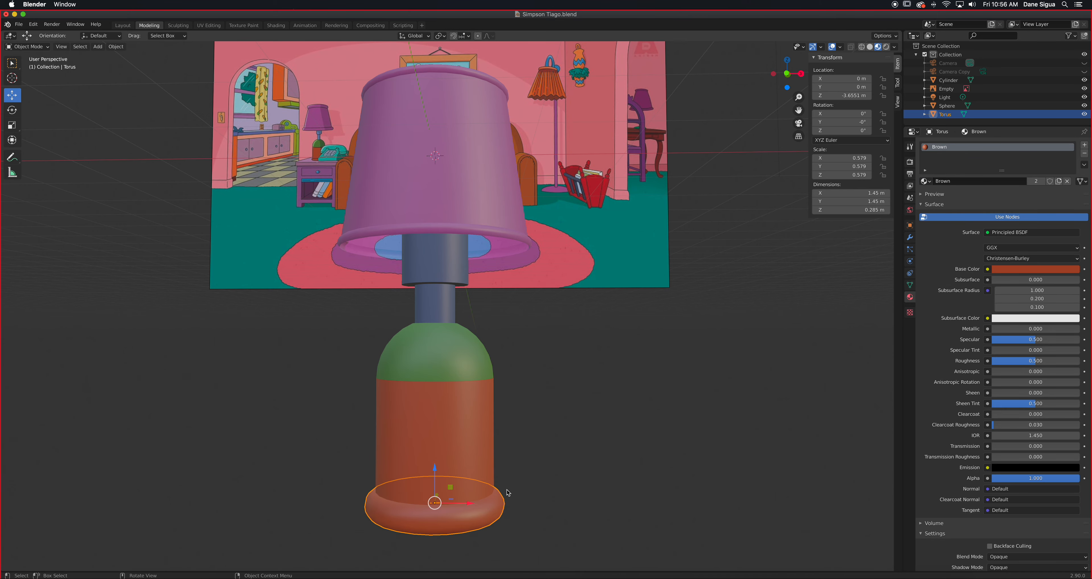
left_click(549, 414)
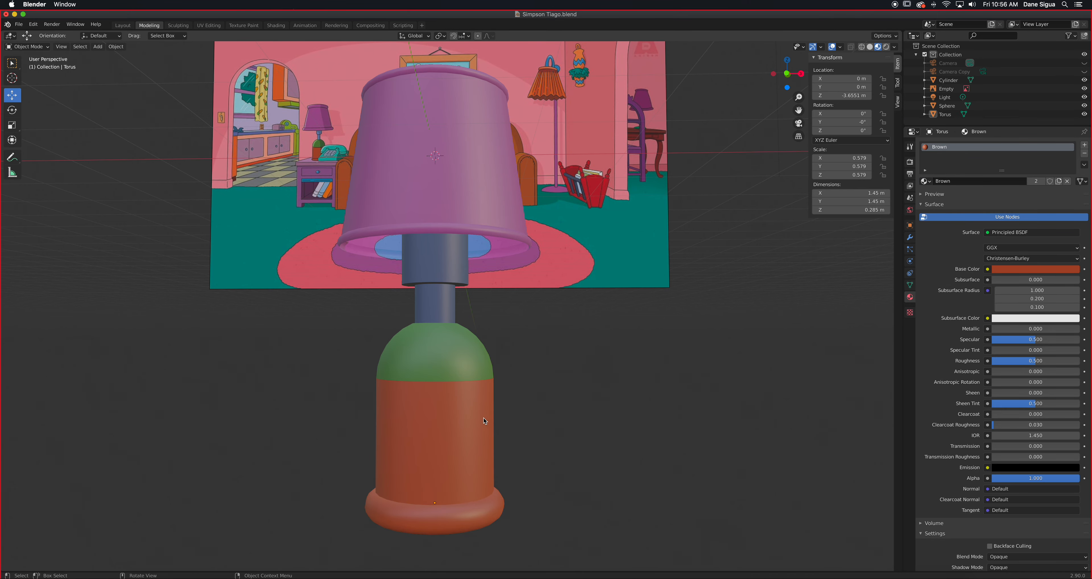
Hide the reference image empty so only the lamp shows, and save the file.
scroll(499, 423, "down", 1)
middle_click_drag(498, 424, 462, 372)
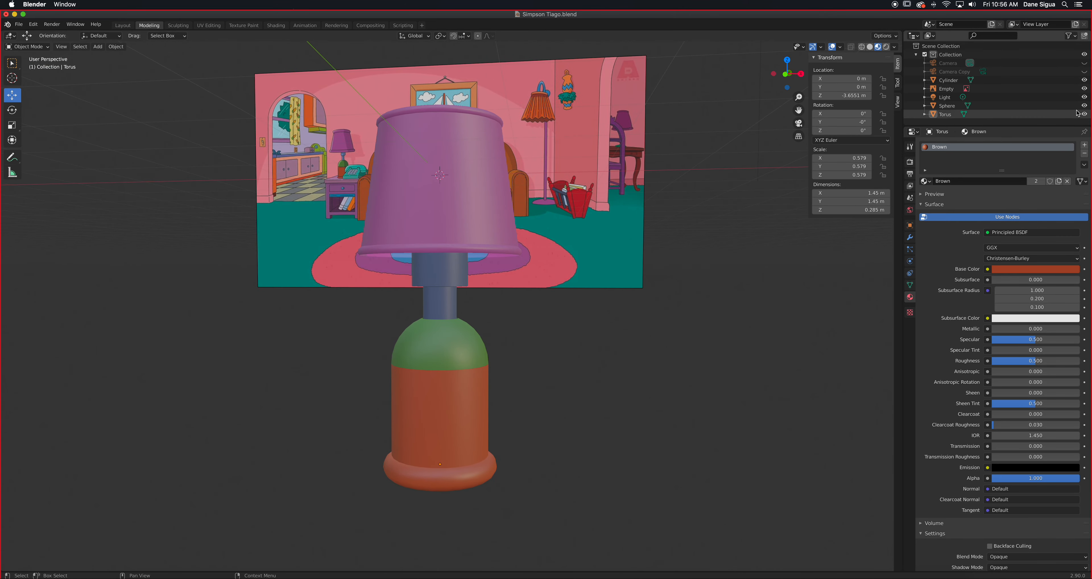
left_click(1085, 89)
scroll(508, 222, "up", 2)
scroll(508, 222, "down", 4)
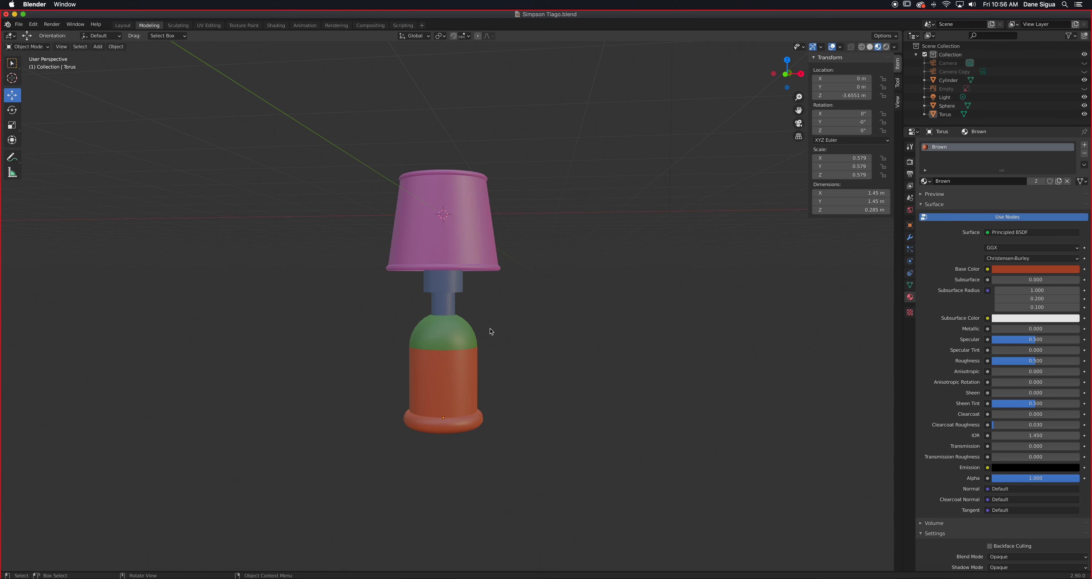
scroll(495, 331, "up", 2)
key("super+s")
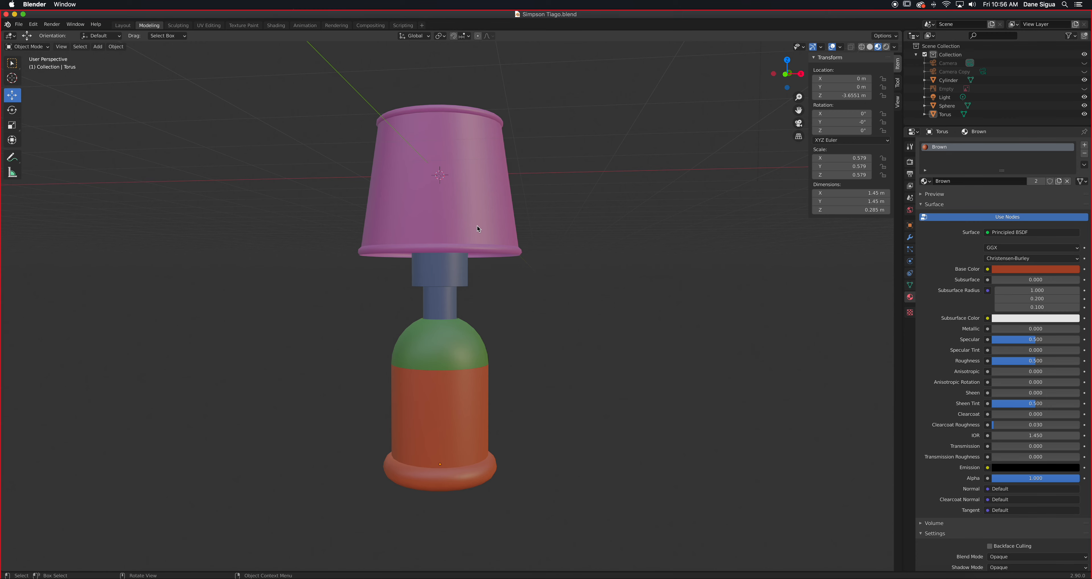
Switch the viewport to Rendered shading and view the lamp from another side.
scroll(477, 225, "down", 1)
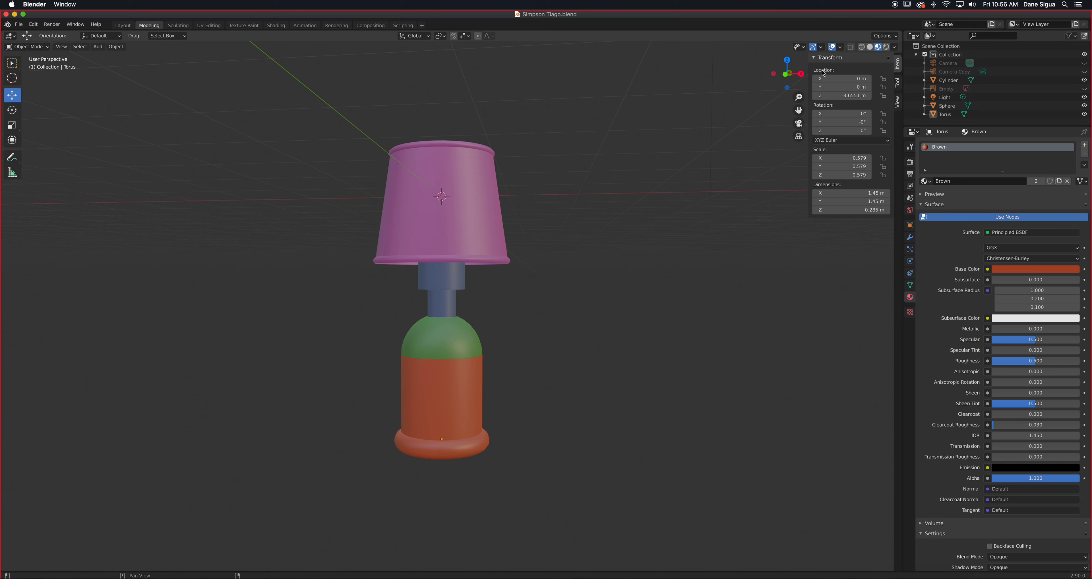
left_click(886, 48)
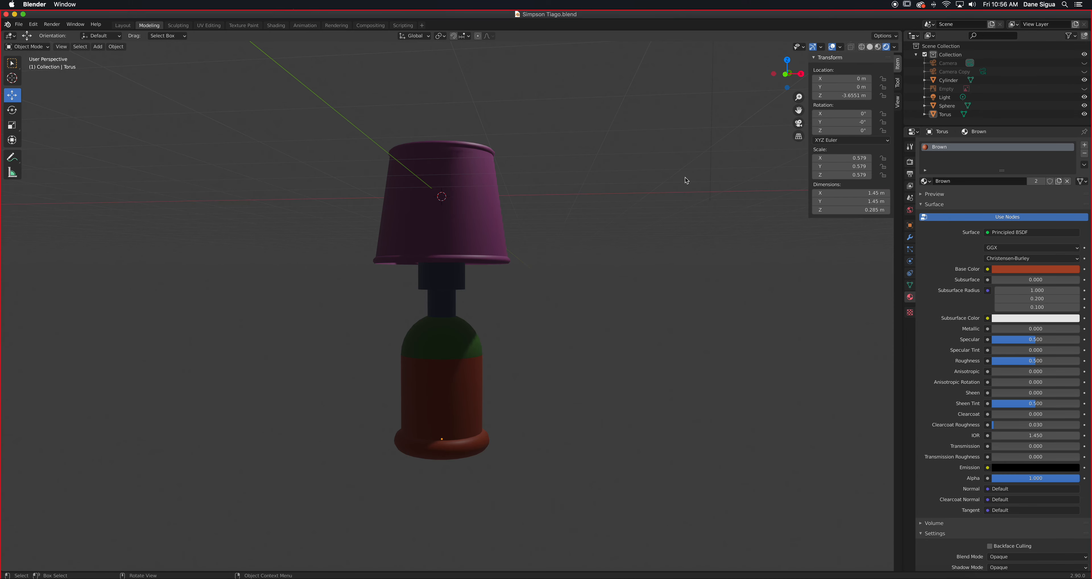
middle_click_drag(519, 261, 444, 268)
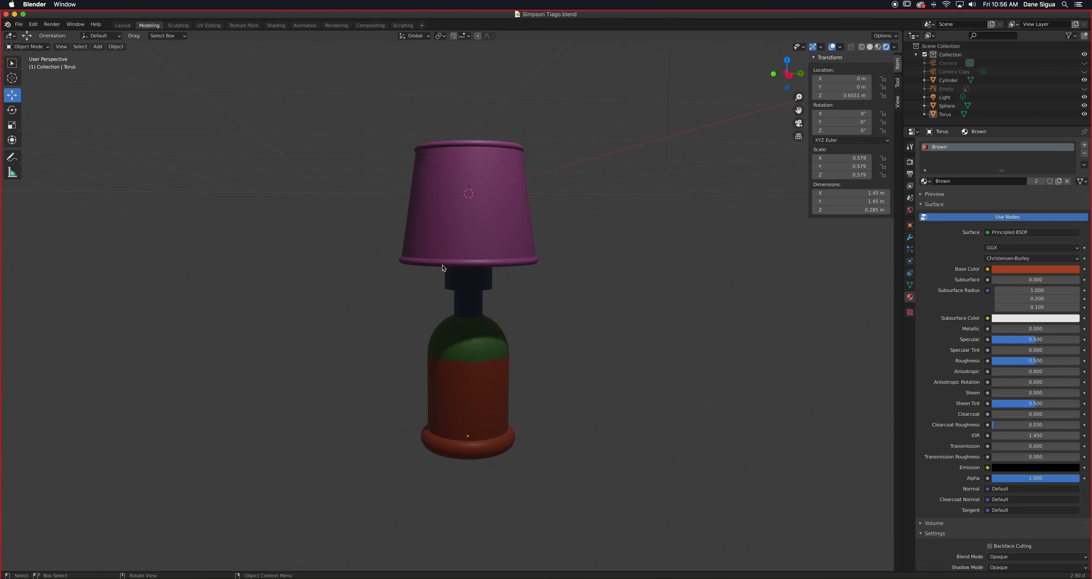